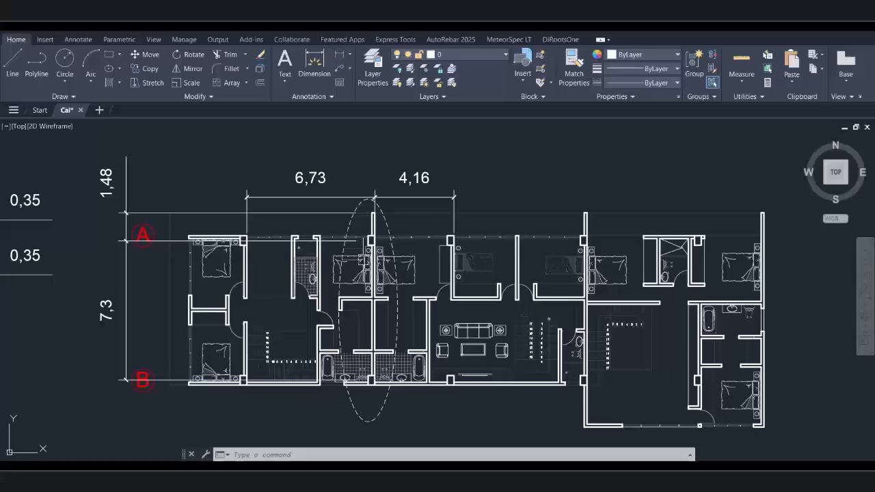
# Pan to the lower floor plan copy, centred under its 6,73 and 4,16 span dimensions
pyautogui.moveTo(353, 376); pyautogui.dragTo(382, 175, button='middle')
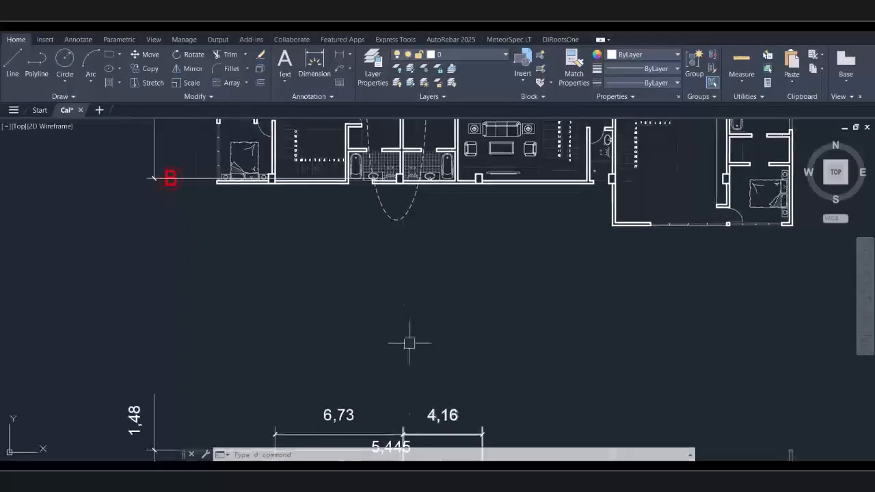
pyautogui.moveTo(415, 281); pyautogui.dragTo(394, 404, button='middle')
pyautogui.moveTo(414, 209); pyautogui.dragTo(406, 238, button='middle')
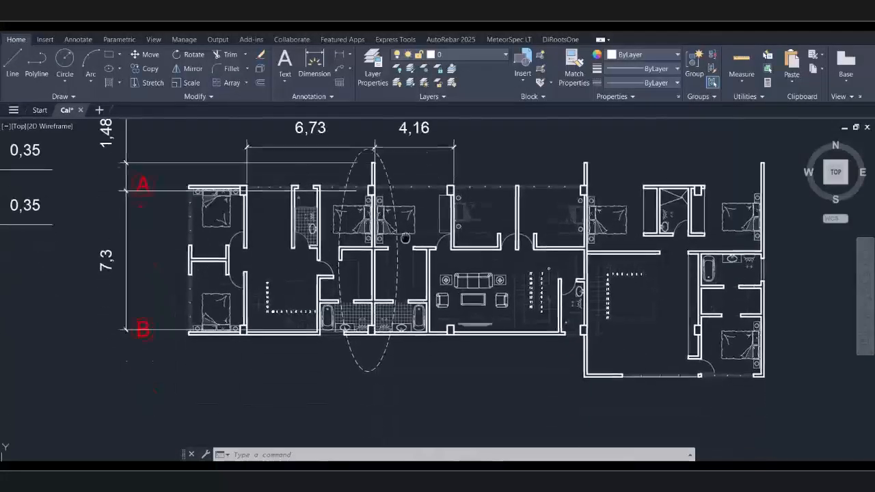
pyautogui.scroll(3, 250, 202)
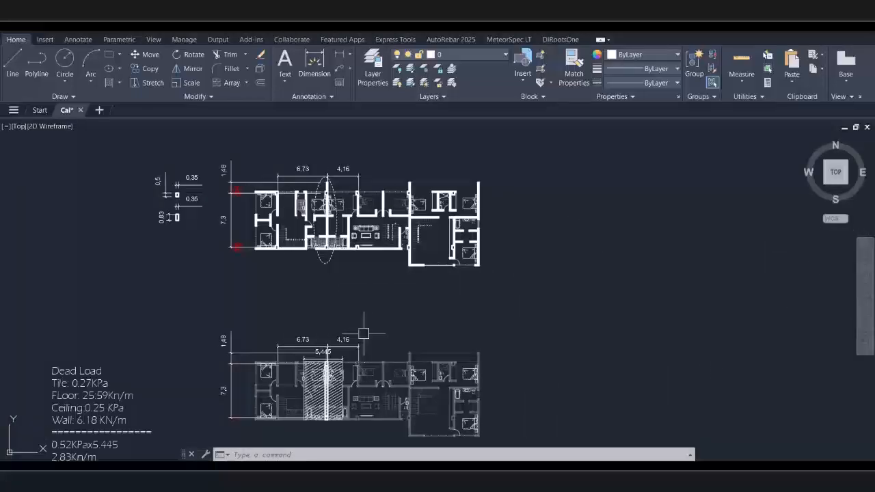
pyautogui.scroll(5, 359, 284)
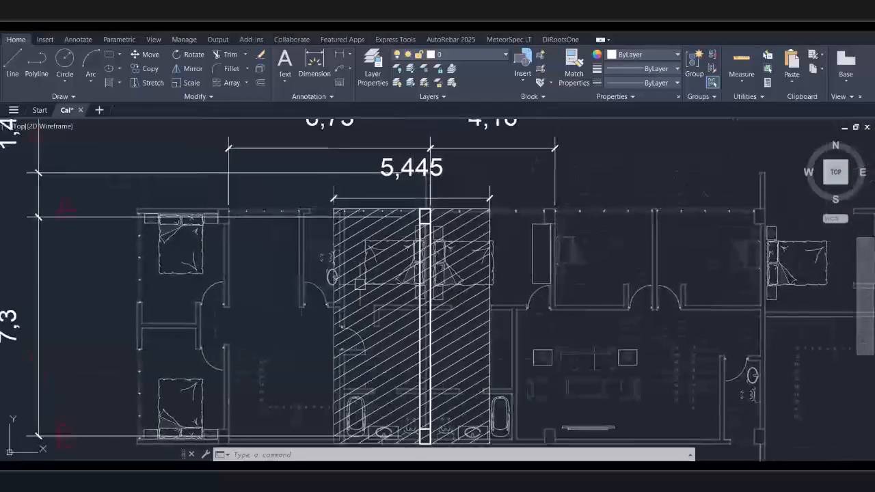
pyautogui.scroll(4, 217, 217)
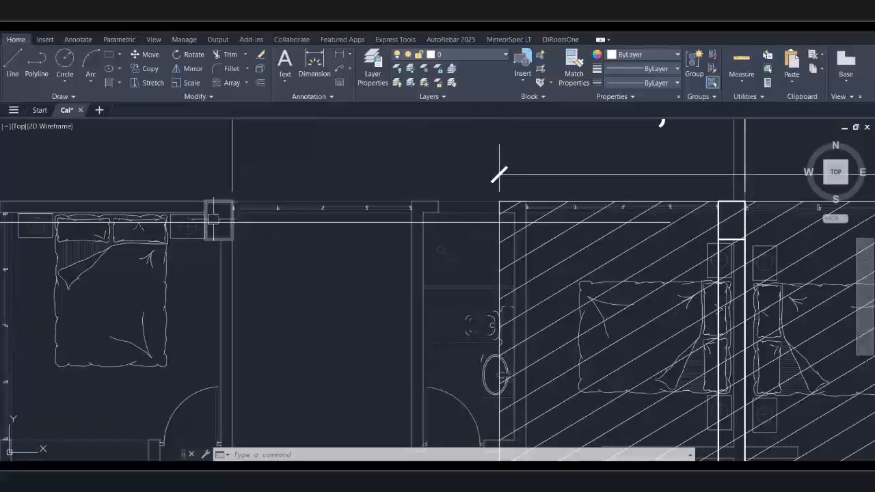
pyautogui.scroll(-4, 213, 219)
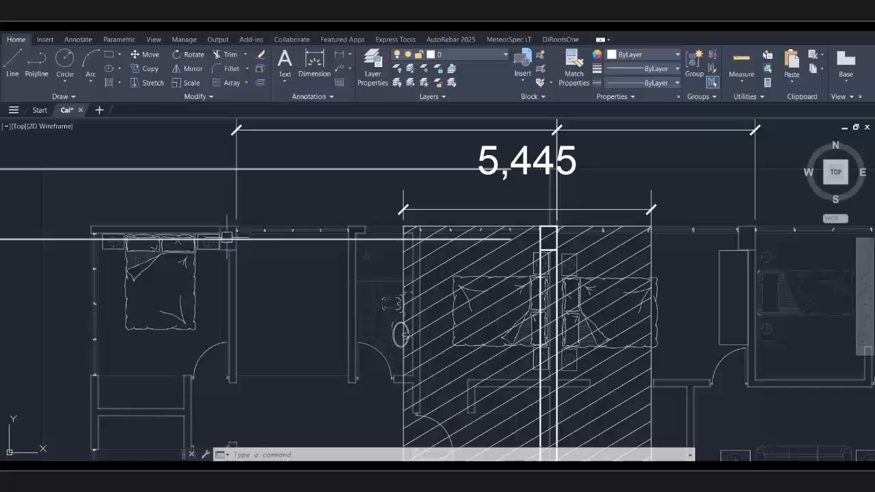
pyautogui.scroll(4, 226, 237)
pyautogui.scroll(-4, 231, 204)
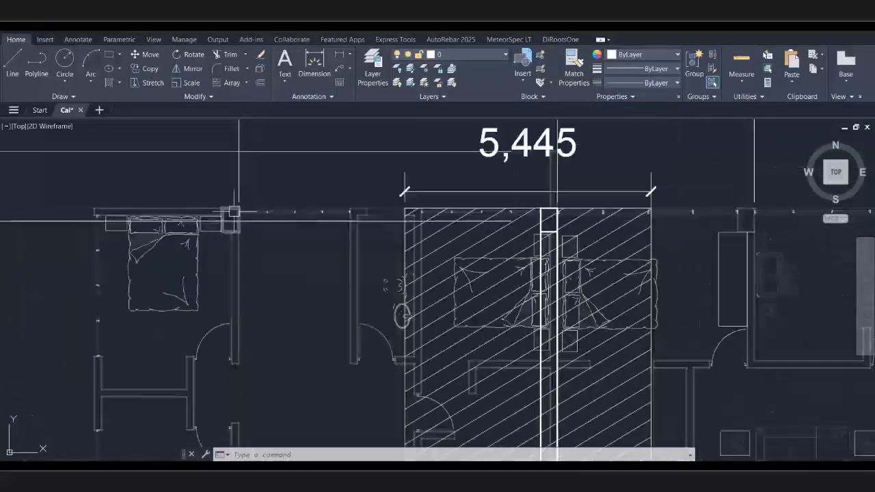
# Zoom in on the hatched middle wall to read its 5,445 loading-strip width
pyautogui.moveTo(377, 205); pyautogui.dragTo(271, 258, button='middle')
pyautogui.scroll(5, 426, 273)
pyautogui.scroll(-5, 523, 286)
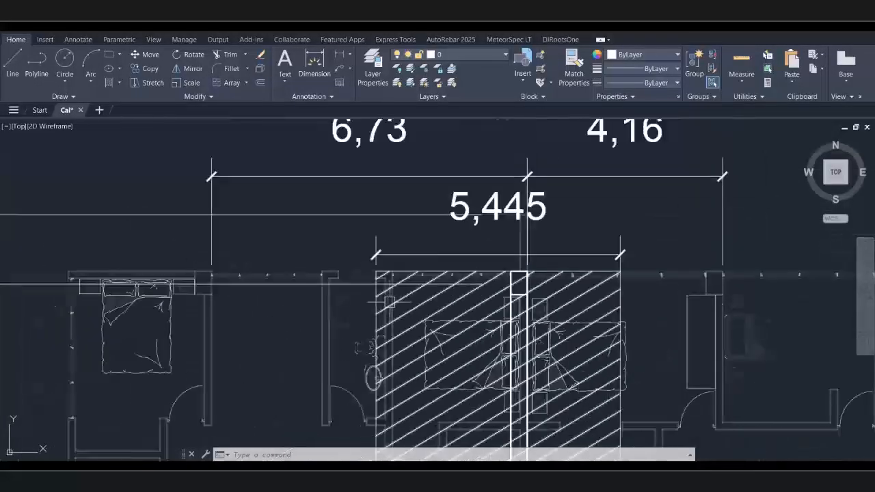
pyautogui.scroll(-2, 388, 301)
pyautogui.scroll(2, 400, 312)
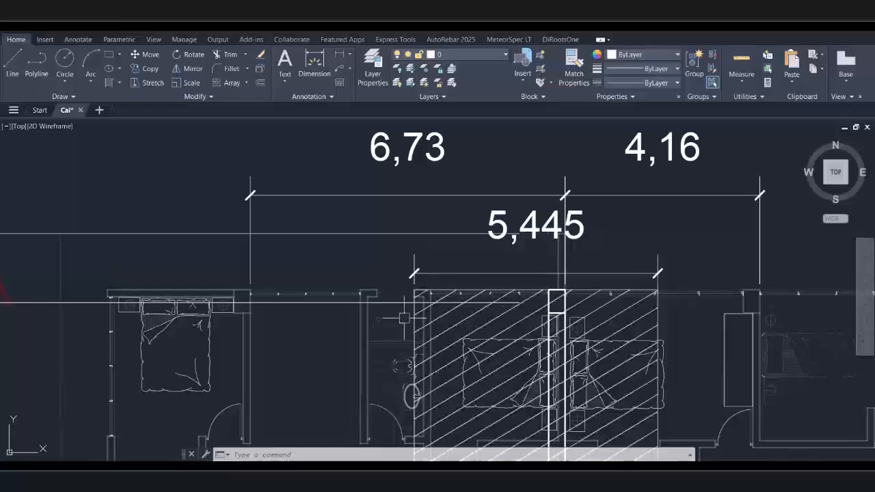
pyautogui.moveTo(651, 271); pyautogui.dragTo(465, 260, button='middle')
pyautogui.scroll(5, 390, 281)
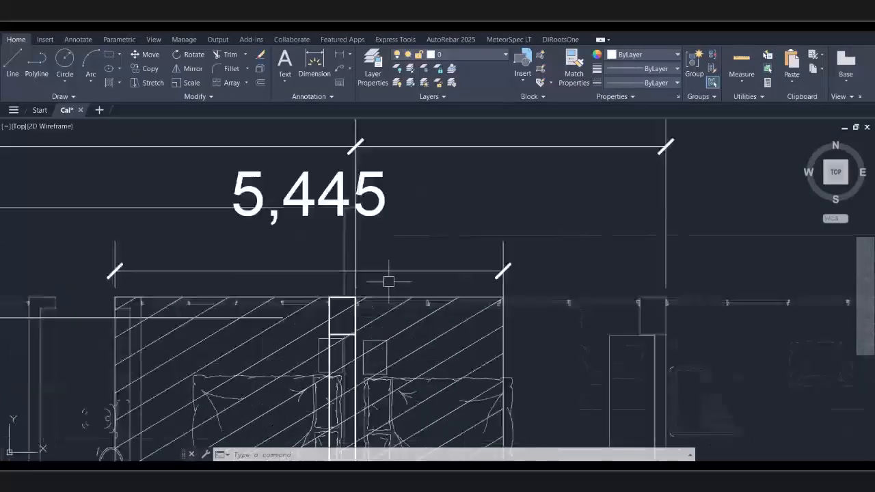
pyautogui.scroll(-2, 308, 261)
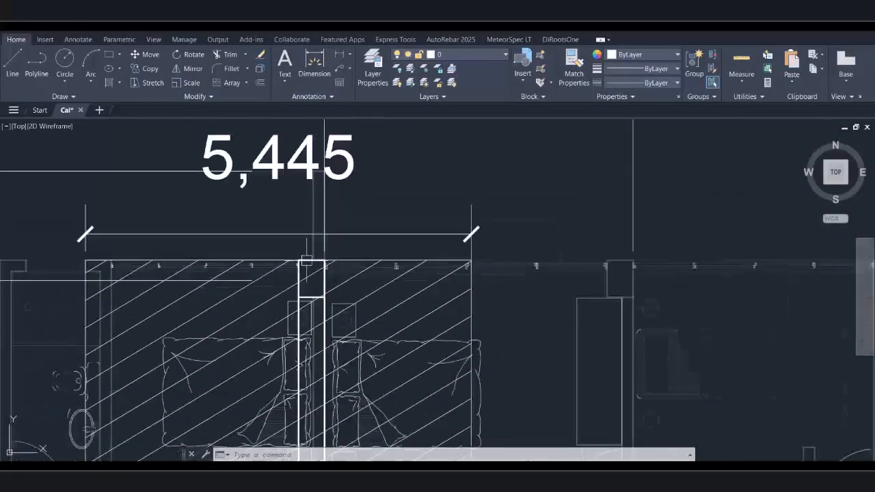
pyautogui.scroll(-2, 557, 278)
pyautogui.scroll(2, 451, 284)
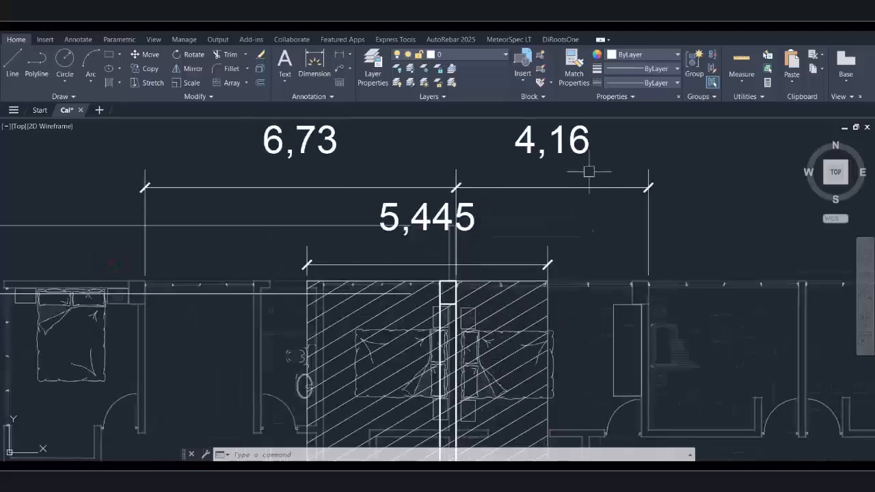
pyautogui.scroll(3, 317, 168)
pyautogui.moveTo(310, 176); pyautogui.dragTo(307, 240, button='middle')
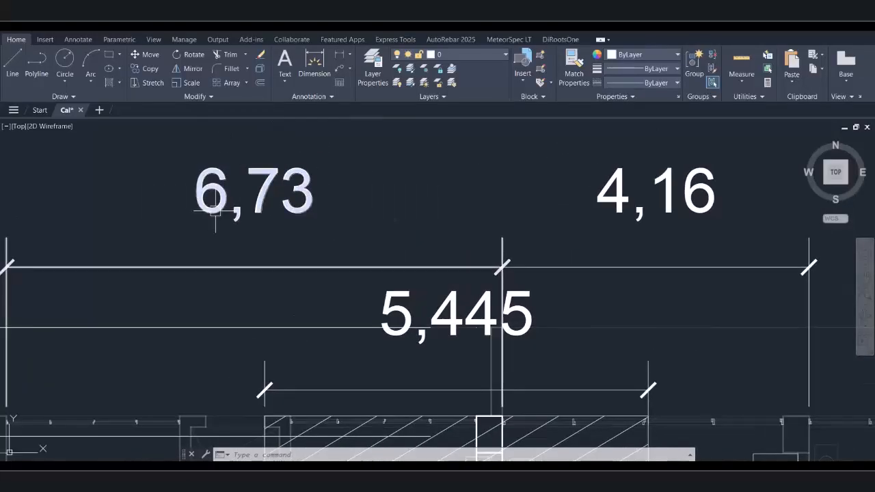
pyautogui.scroll(-2, 541, 231)
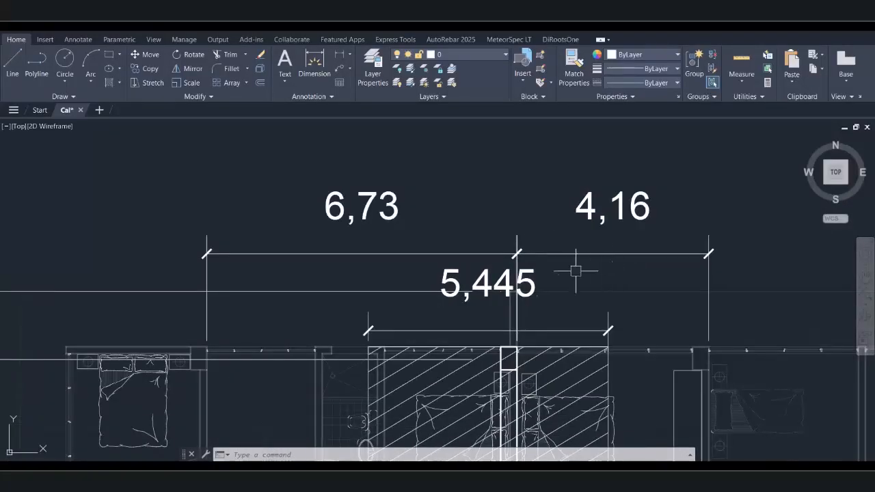
pyautogui.scroll(1, 467, 291)
# Zoom to read the 34.61 KN/m Dead Load notes and 0,35/0,5/0,83 section sketches, then zoom out to both plans
pyautogui.scroll(-5, 478, 257)
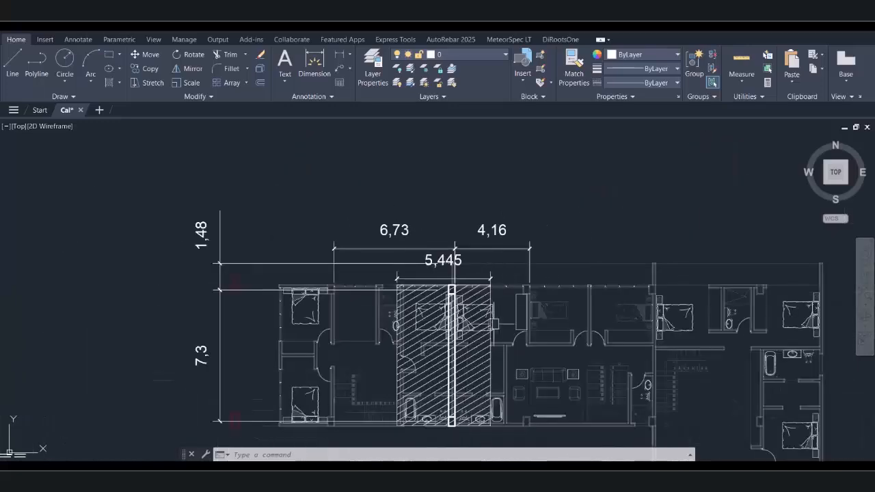
pyautogui.scroll(-2, 458, 256)
pyautogui.scroll(2, 438, 266)
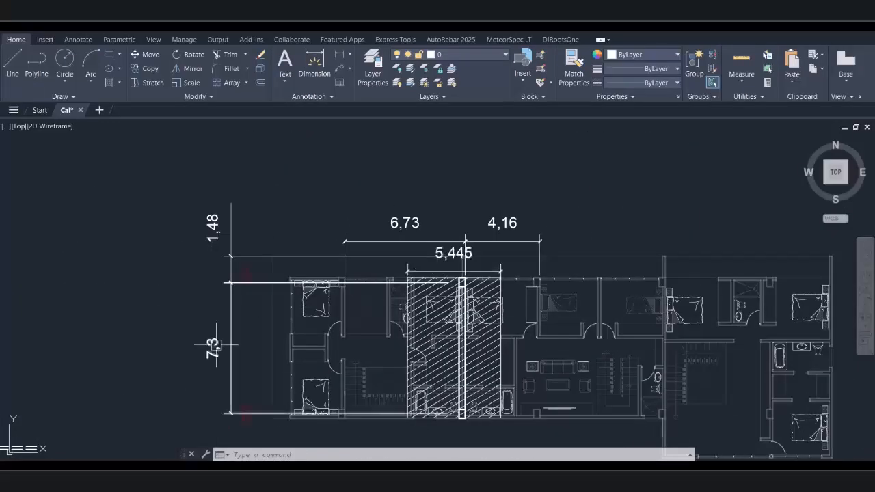
pyautogui.scroll(-4, 479, 319)
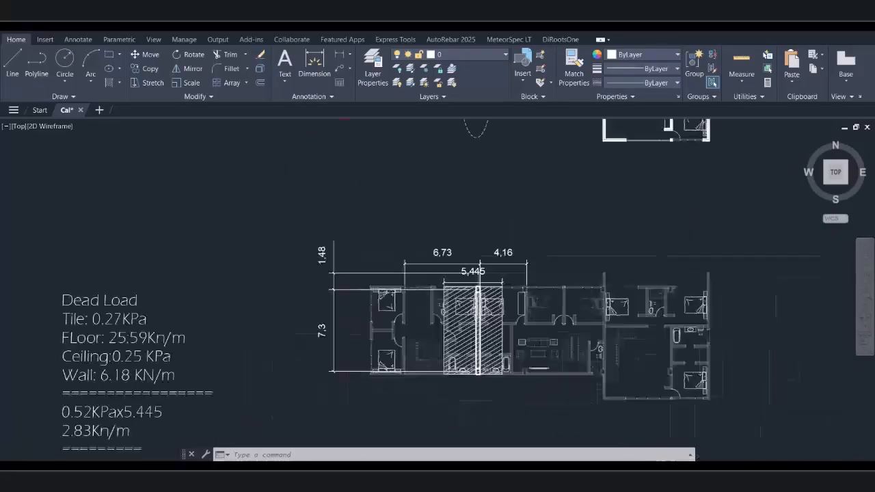
pyautogui.scroll(4, 479, 347)
pyautogui.scroll(-2, 479, 346)
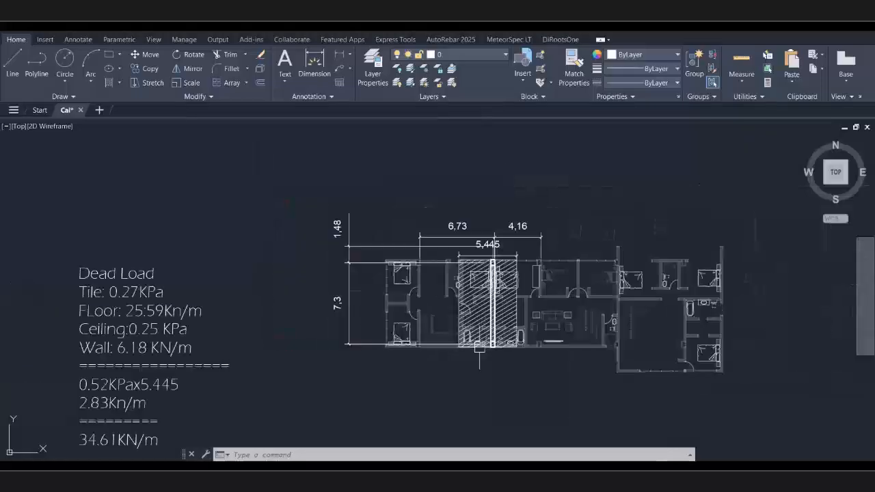
pyautogui.scroll(4, 296, 232)
pyautogui.scroll(2, 296, 231)
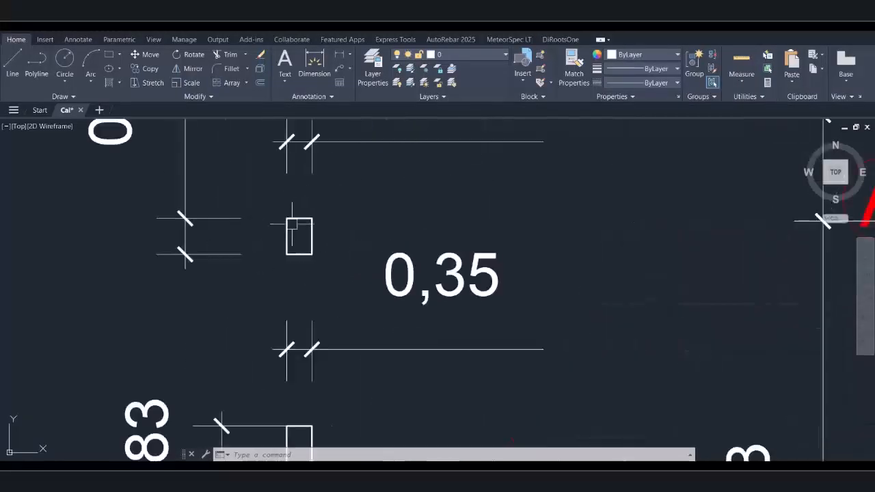
pyautogui.scroll(-1, 332, 235)
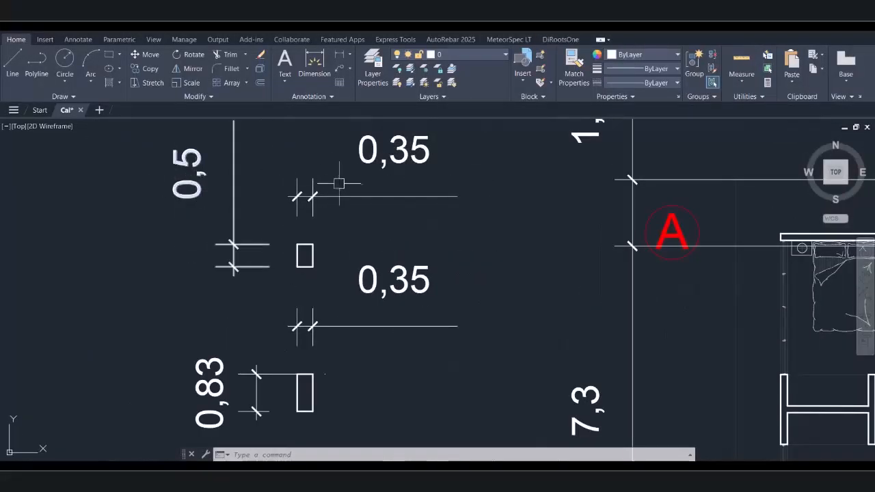
pyautogui.scroll(-4, 363, 205)
pyautogui.scroll(4, 349, 268)
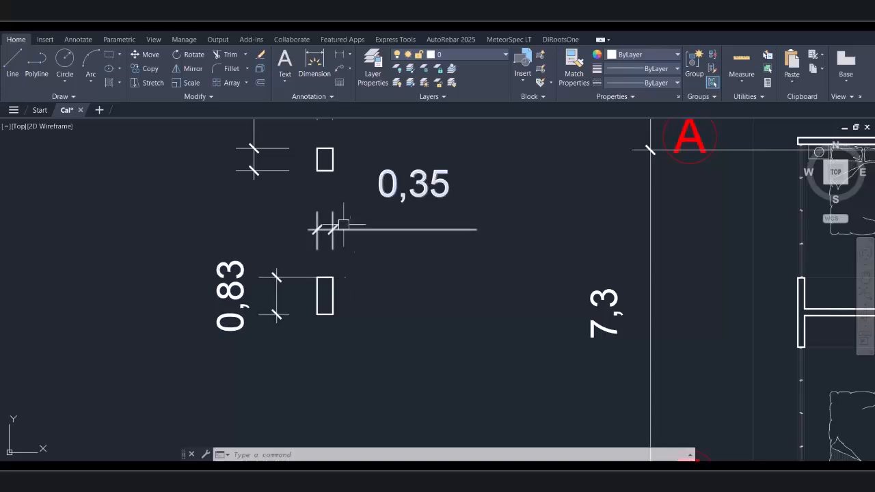
pyautogui.scroll(-4, 246, 267)
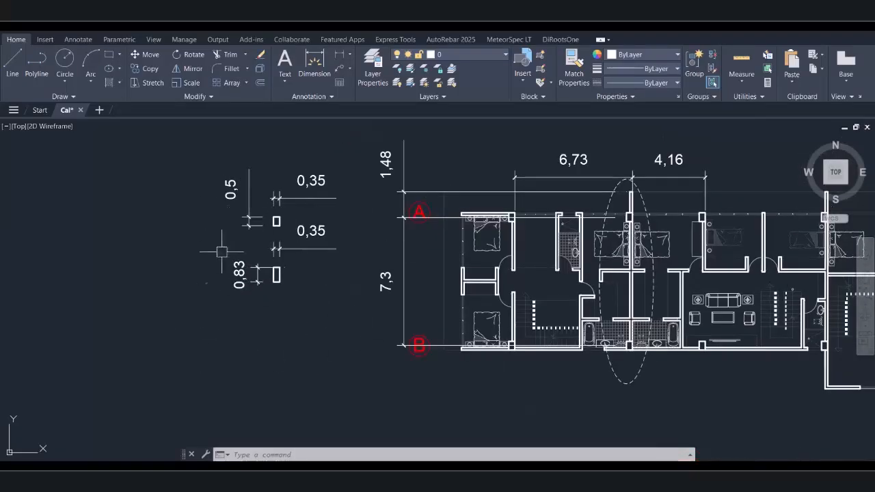
pyautogui.scroll(-3, 213, 238)
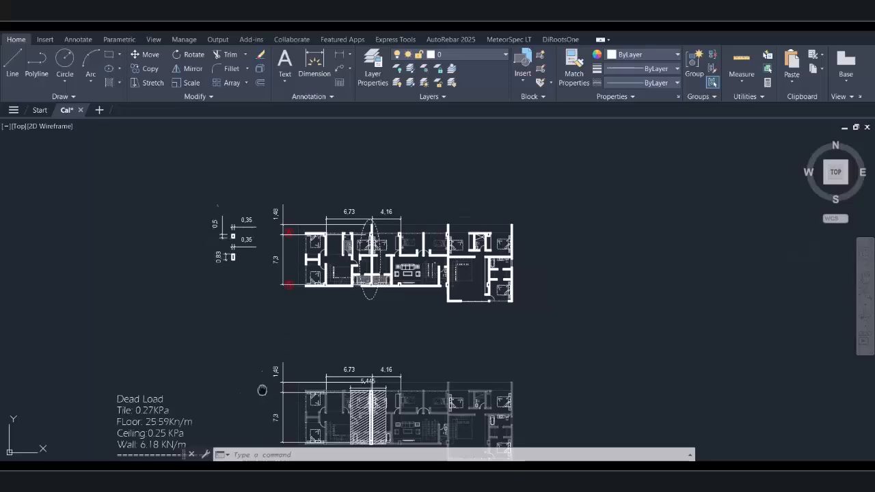
# Inspect the lower plan's load notes and its 5,445 span dimension
pyautogui.moveTo(262, 390); pyautogui.dragTo(344, 245, button='middle')
pyautogui.scroll(1, 212, 342)
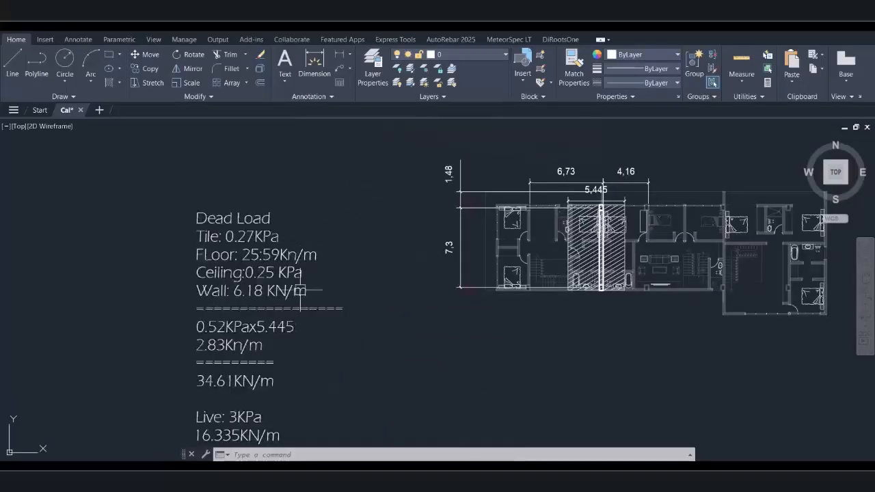
pyautogui.moveTo(301, 290); pyautogui.dragTo(292, 263, button='middle')
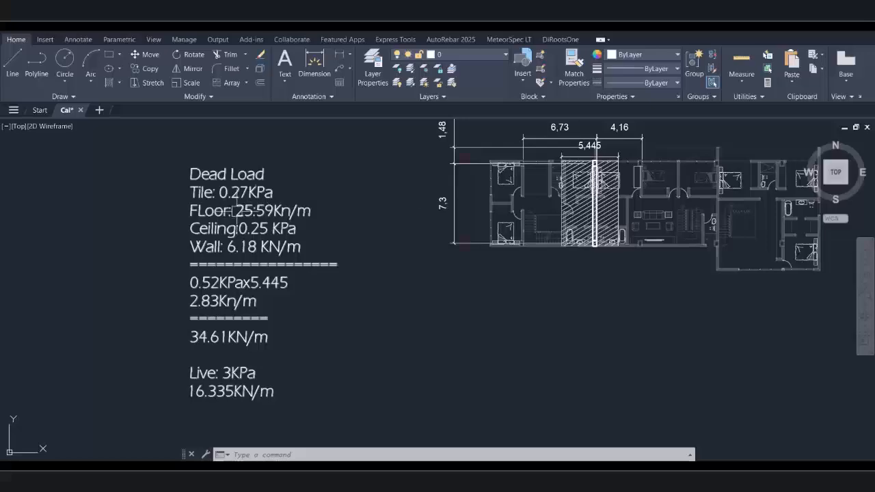
pyautogui.scroll(3, 236, 211)
pyautogui.scroll(-4, 246, 253)
pyautogui.scroll(4, 352, 228)
pyautogui.scroll(-1, 303, 228)
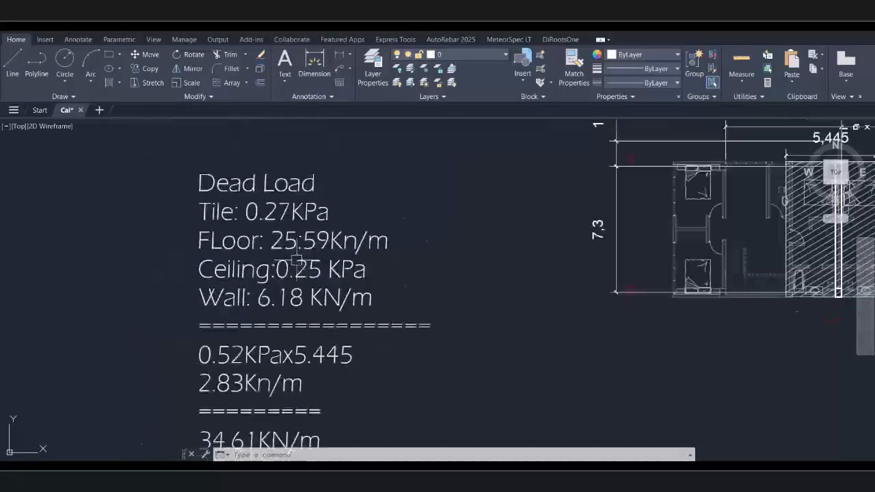
pyautogui.moveTo(504, 225); pyautogui.dragTo(301, 304, button='middle')
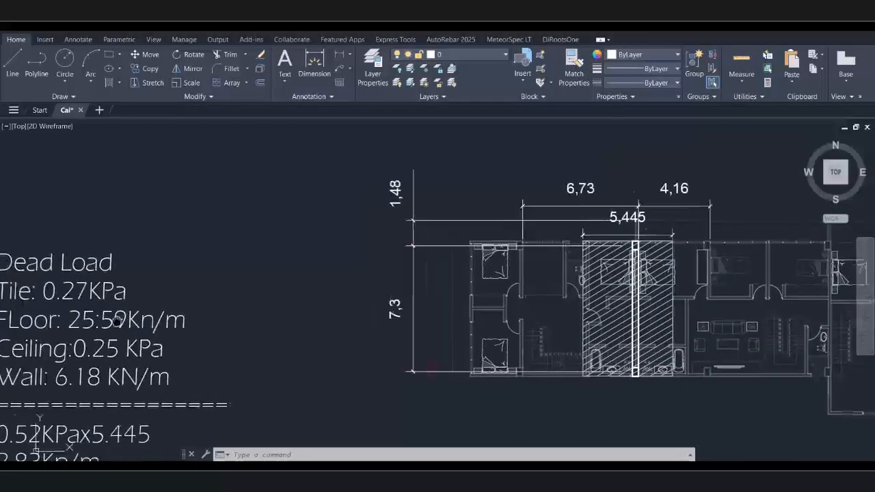
pyautogui.moveTo(118, 320); pyautogui.dragTo(127, 317, button='middle')
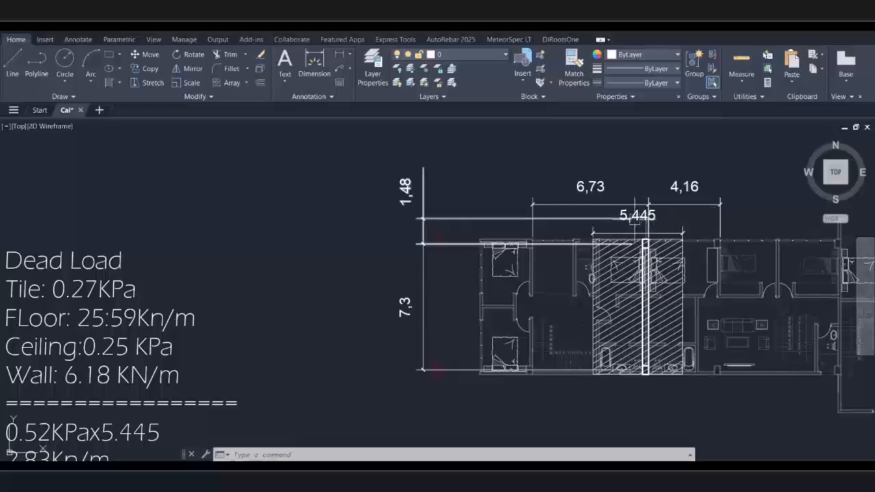
pyautogui.scroll(3, 274, 270)
pyautogui.scroll(-4, 273, 269)
pyautogui.scroll(1, 201, 342)
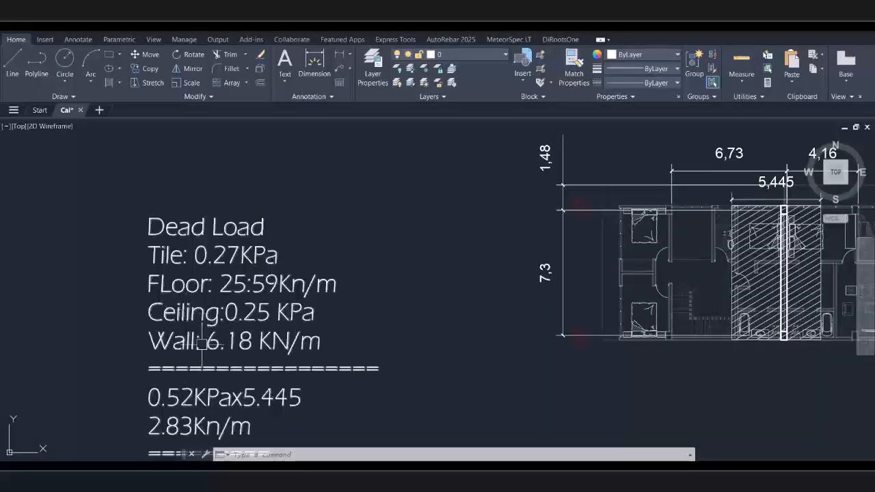
pyautogui.scroll(-3, 201, 342)
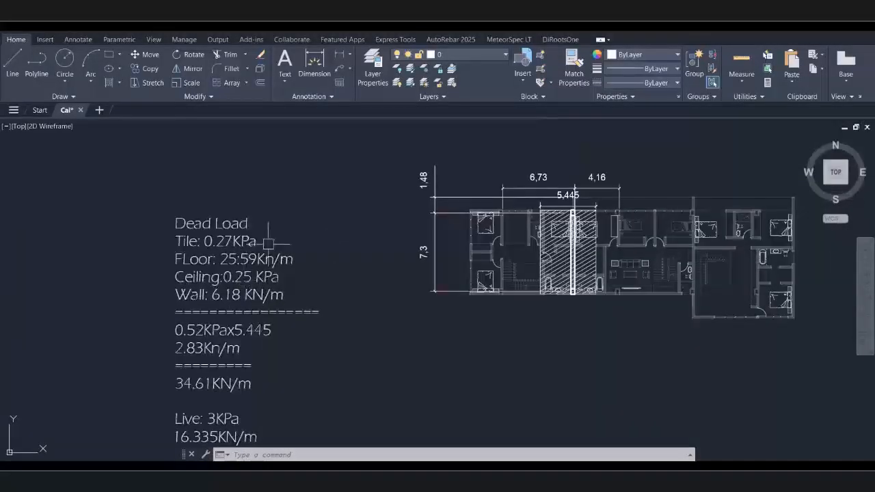
# Pan down the drawing to inspect the building section
pyautogui.moveTo(268, 243); pyautogui.dragTo(267, 295, button='middle')
pyautogui.scroll(-3, 285, 260)
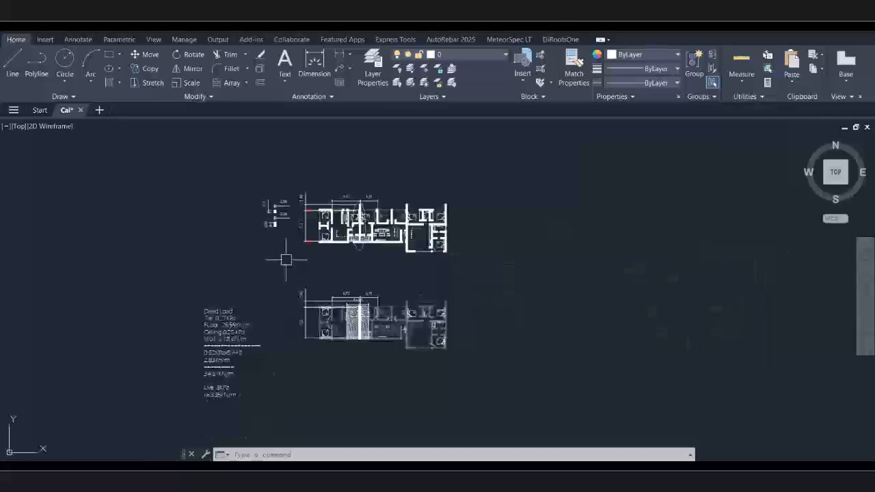
pyautogui.moveTo(298, 204); pyautogui.dragTo(236, 412, button='middle')
pyautogui.moveTo(342, 147); pyautogui.dragTo(269, 392, button='middle')
pyautogui.scroll(5, 328, 272)
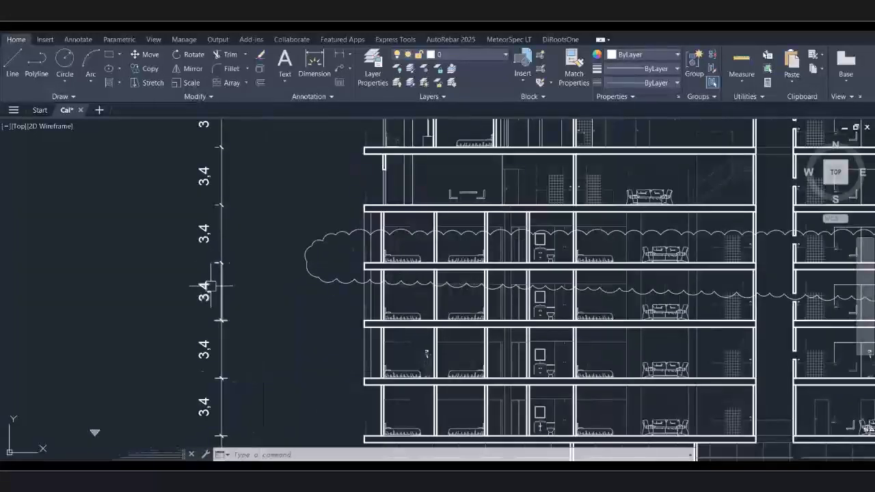
pyautogui.scroll(2, 208, 286)
pyautogui.scroll(-8, 193, 299)
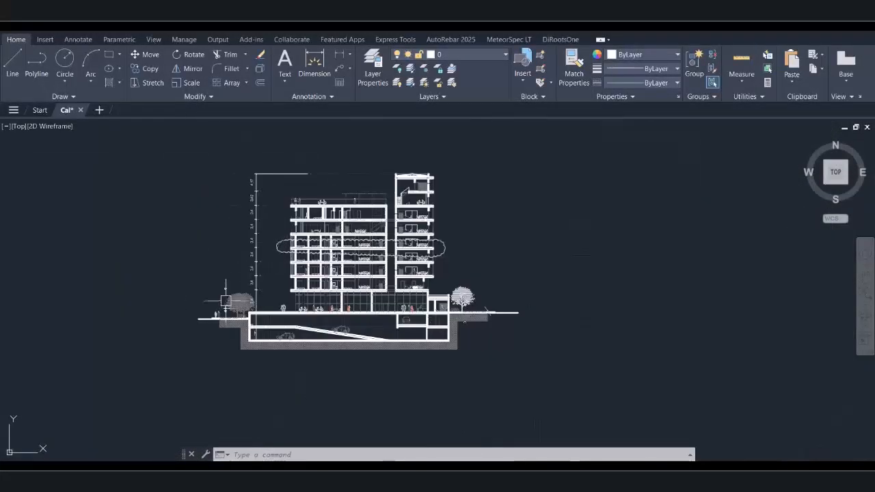
pyautogui.scroll(-6, 298, 227)
pyautogui.scroll(6, 224, 378)
pyautogui.scroll(6, 267, 310)
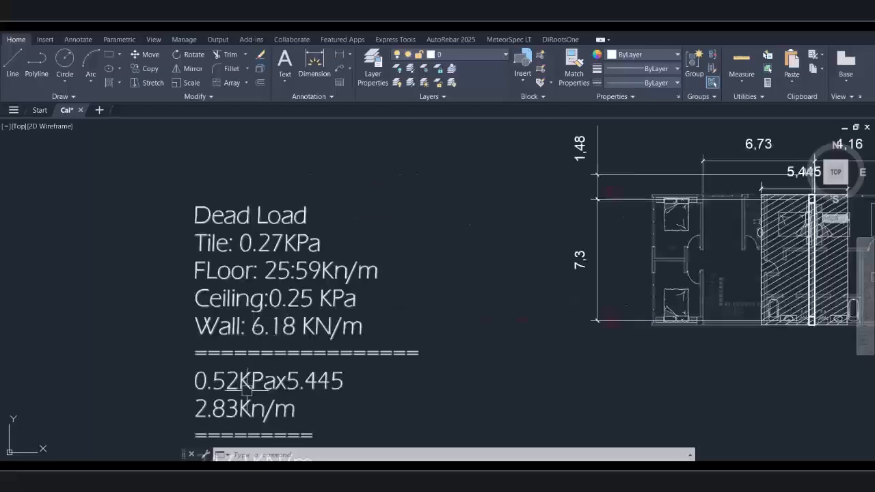
# Return to the load notes showing the 3 KPa live load giving 16.335 KN/m
pyautogui.moveTo(266, 352); pyautogui.dragTo(270, 239, button='middle')
pyautogui.scroll(-2, 267, 235)
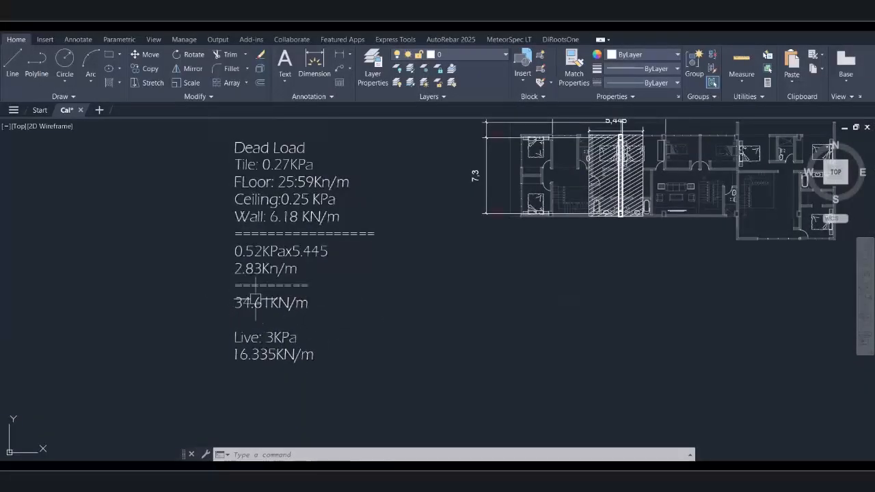
pyautogui.scroll(5, 234, 307)
pyautogui.scroll(-5, 273, 314)
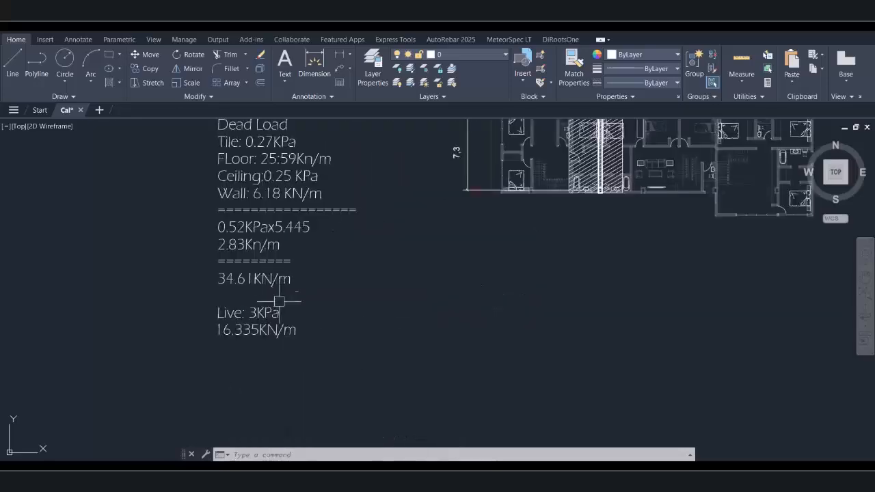
pyautogui.scroll(-2, 240, 315)
pyautogui.scroll(6, 247, 311)
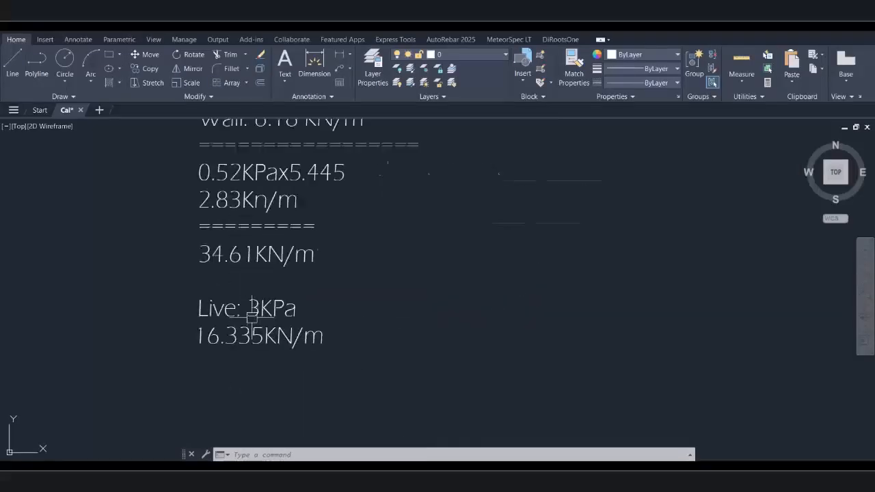
pyautogui.scroll(-4, 245, 323)
pyautogui.moveTo(508, 233); pyautogui.dragTo(397, 368, button='middle')
pyautogui.scroll(4, 458, 229)
pyautogui.scroll(3, 478, 270)
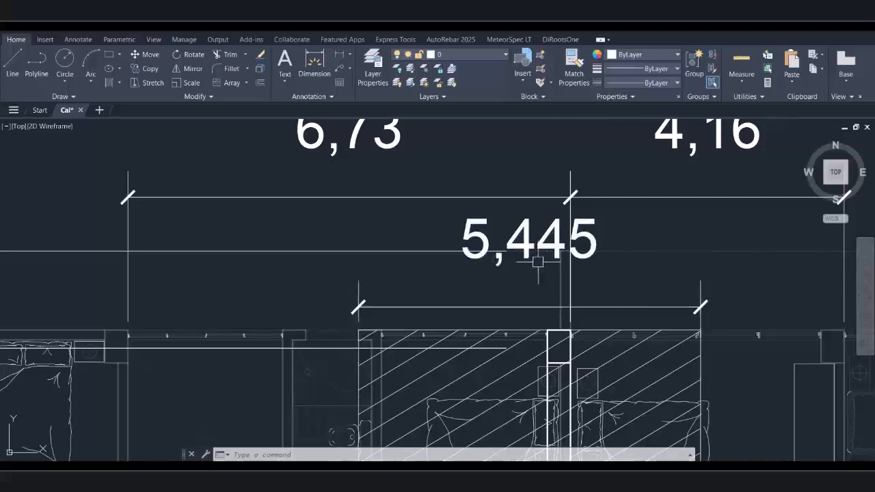
pyautogui.scroll(-5, 527, 258)
pyautogui.scroll(-5, 280, 352)
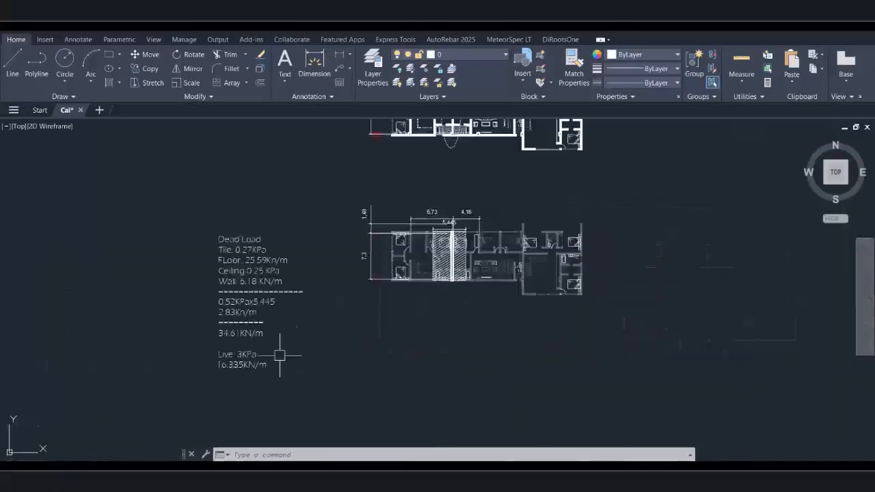
pyautogui.scroll(5, 245, 346)
pyautogui.scroll(-5, 259, 356)
pyautogui.scroll(5, 228, 396)
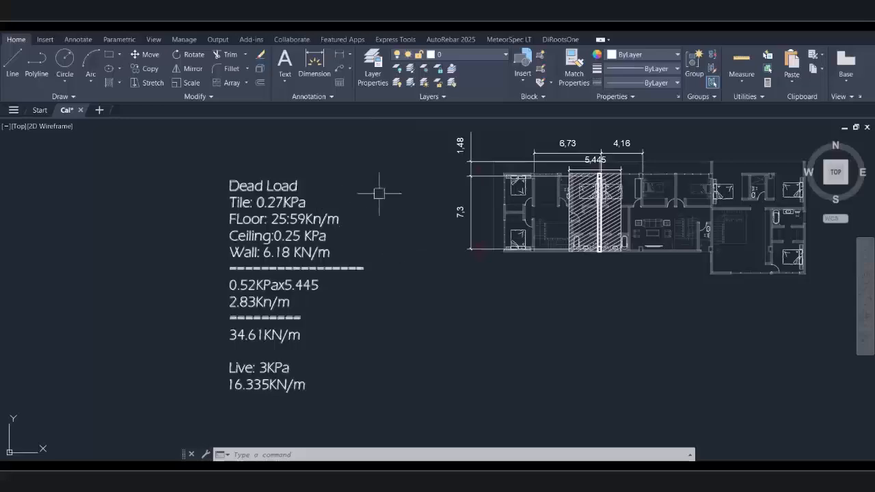
# Minimise AutoCAD and start a Multi-Story Frame in the SPACE GASS Structure Wizard
pyautogui.click(580, 473)
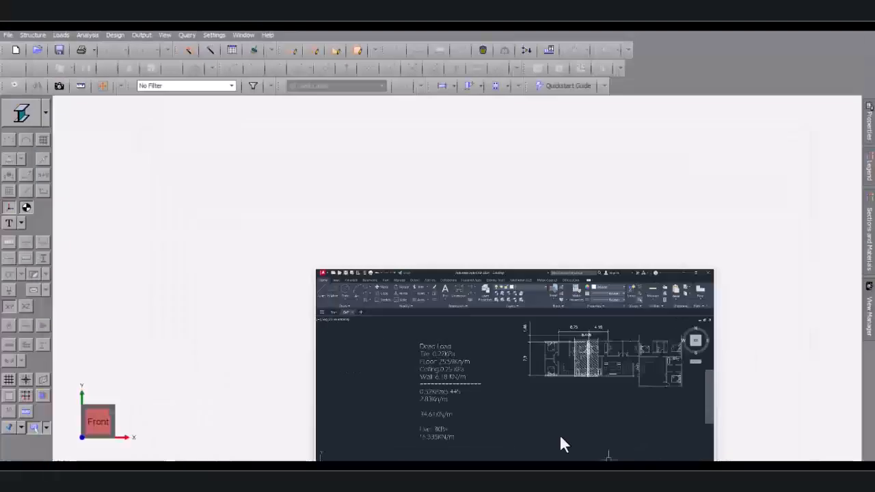
pyautogui.click(32, 37)
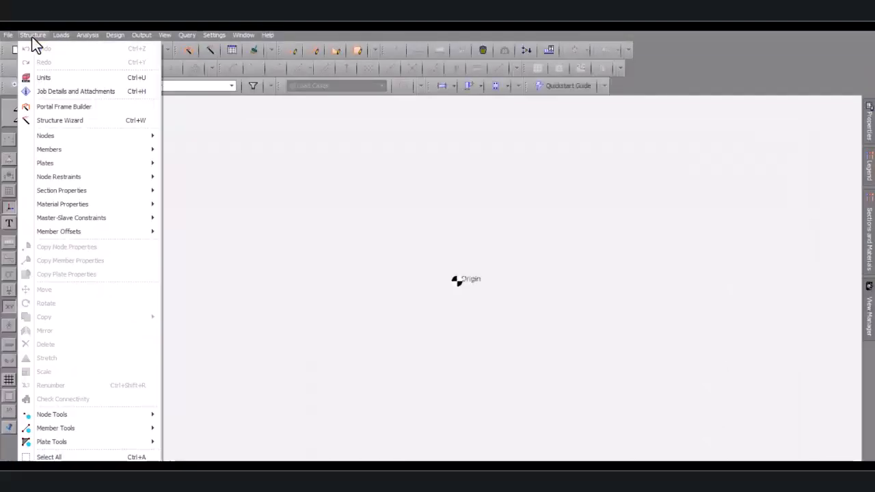
pyautogui.click(59, 120)
pyautogui.doubleClick(288, 212)
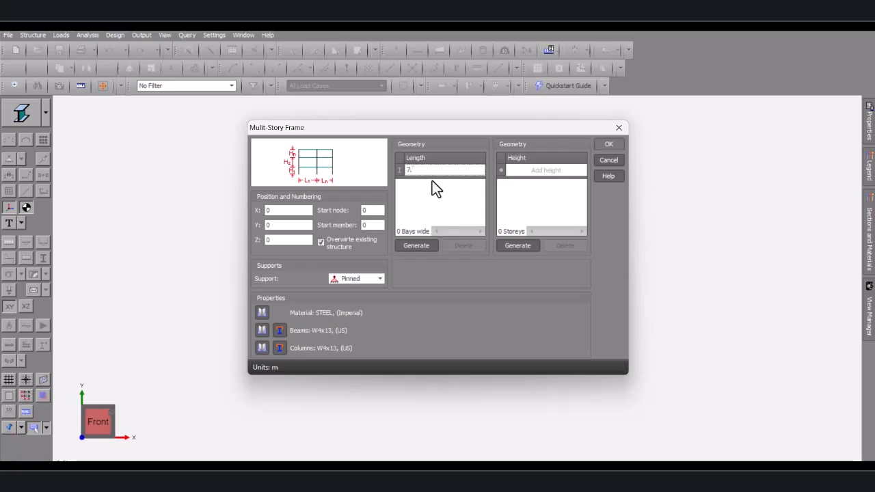
# Set a single 7.3 m bay length and a single 5.4 m storey height
pyautogui.click(523, 171)
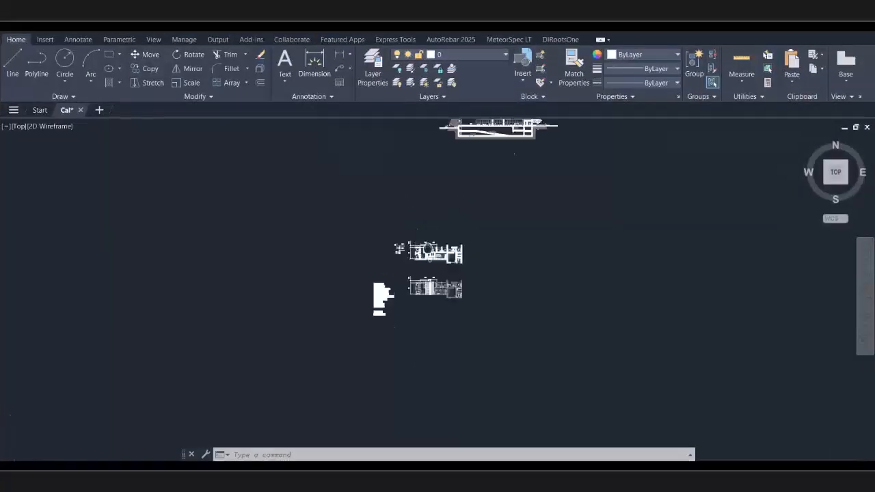
pyautogui.scroll(8, 352, 312)
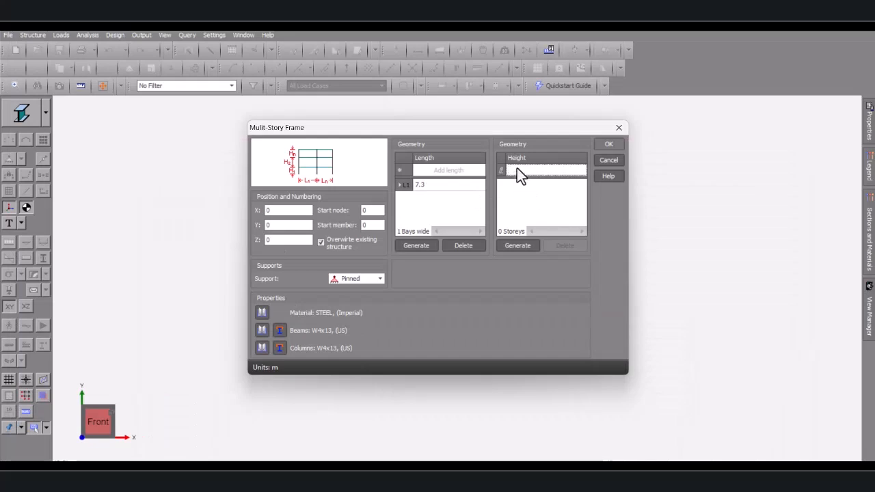
pyautogui.write('5.4')
pyautogui.press('Return')
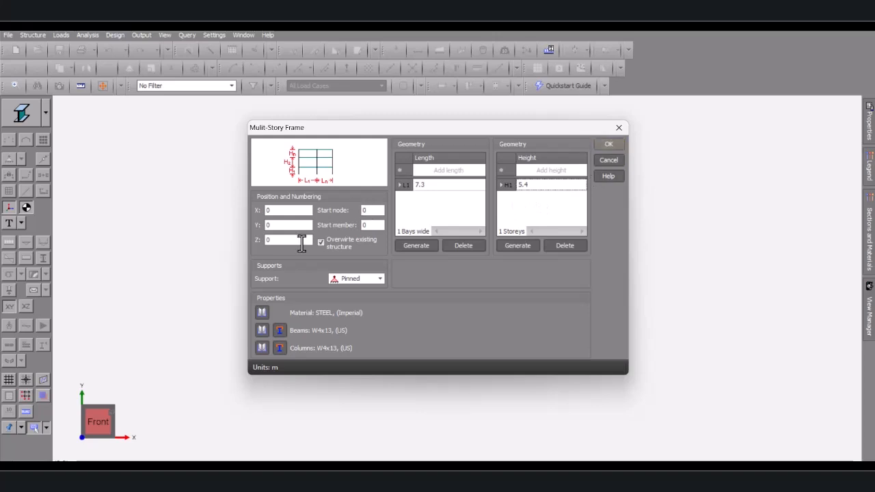
# Set the frame material to CONCRETE-25 from the Metric library
pyautogui.click(262, 313)
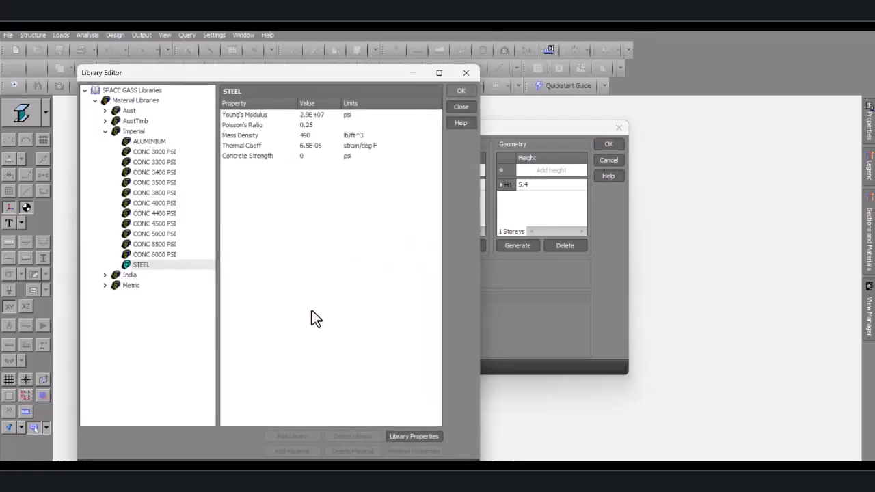
pyautogui.click(105, 285)
pyautogui.click(154, 315)
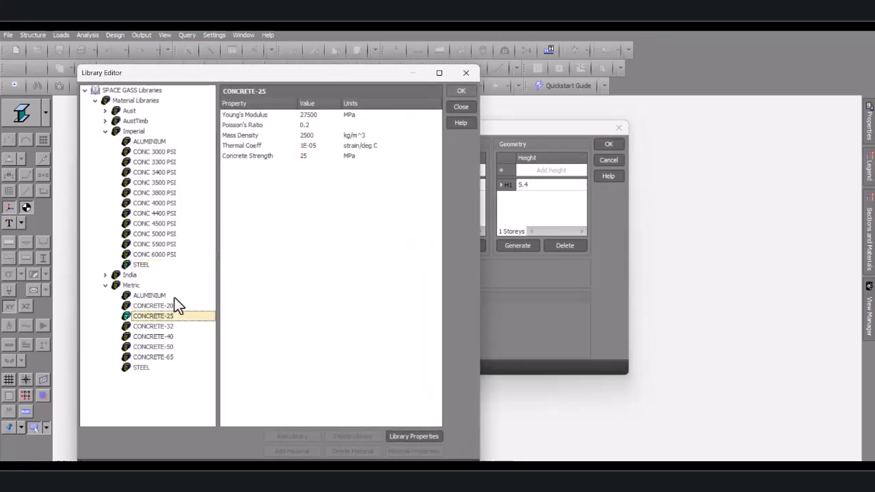
pyautogui.click(457, 91)
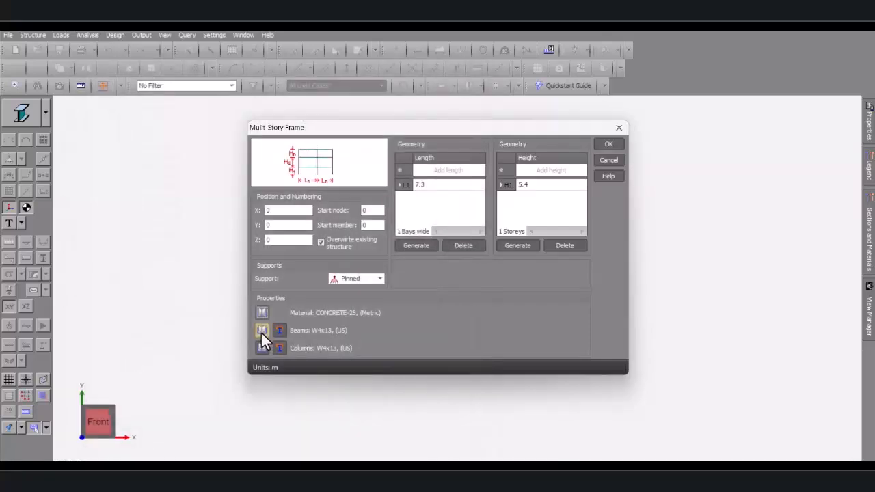
# Replace the W4x13 beam section with an 830 deep by 350 wide rectangular bar
pyautogui.click(277, 330)
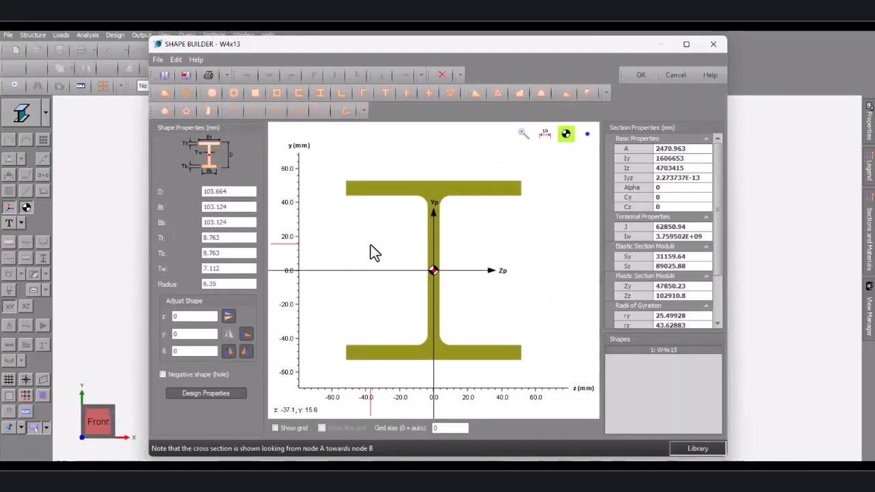
pyautogui.rightClick(371, 245)
pyautogui.click(400, 346)
pyautogui.click(254, 96)
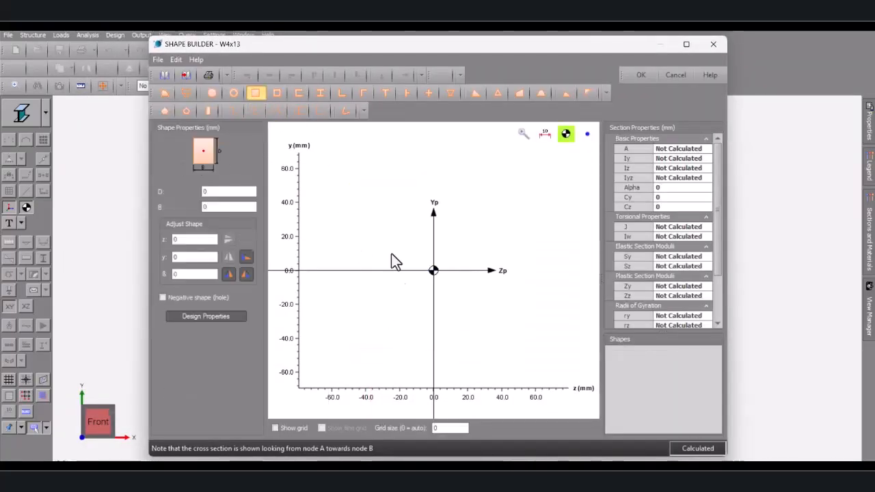
pyautogui.click(391, 257)
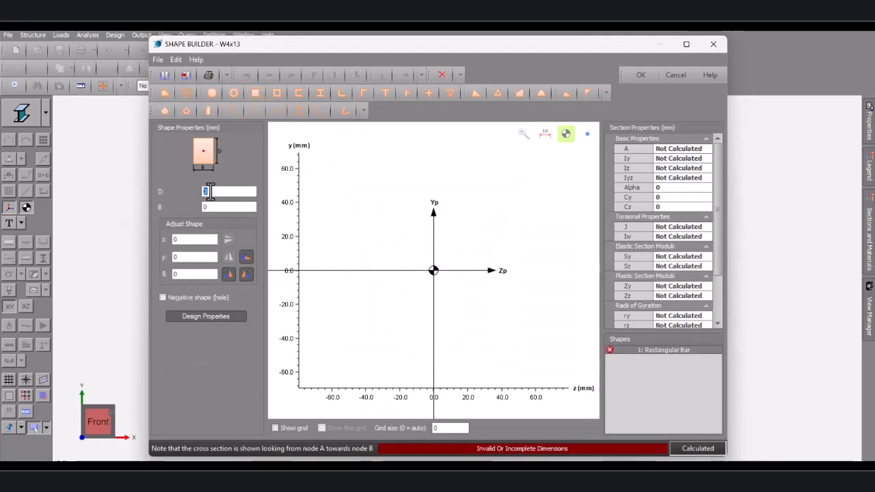
pyautogui.write('830')
pyautogui.press('Tab')
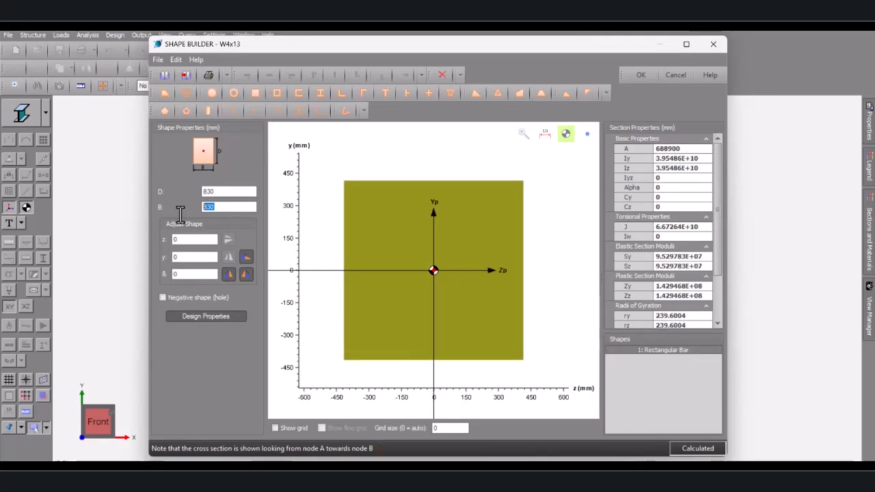
pyautogui.write('350')
pyautogui.click(650, 79)
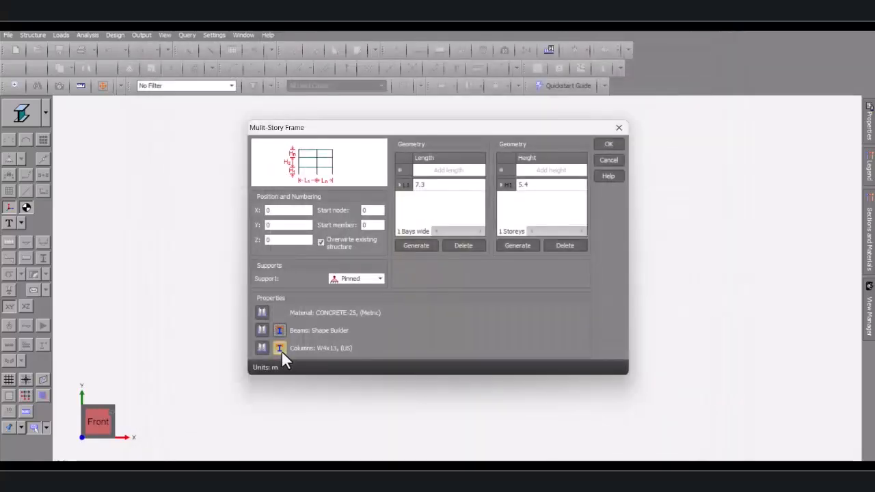
# Delete the default W4x13 column section in Shape Builder
pyautogui.click(280, 349)
pyautogui.rightClick(393, 252)
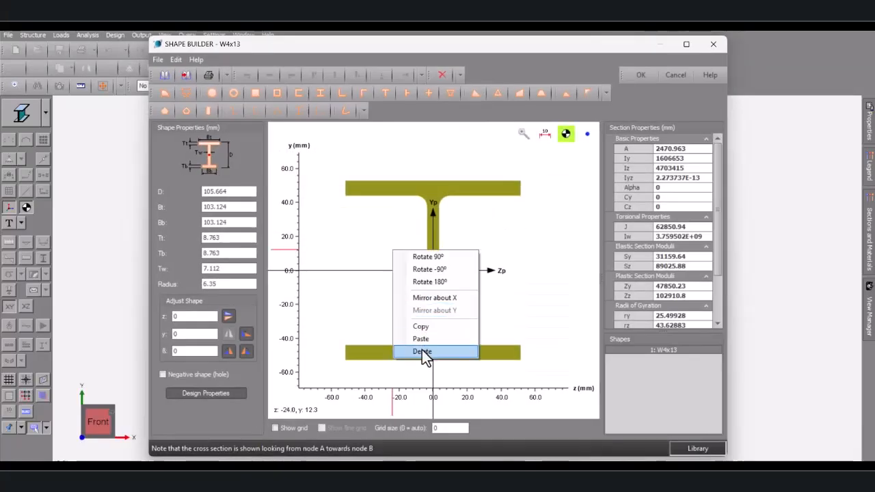
pyautogui.click(422, 352)
pyautogui.click(493, 293)
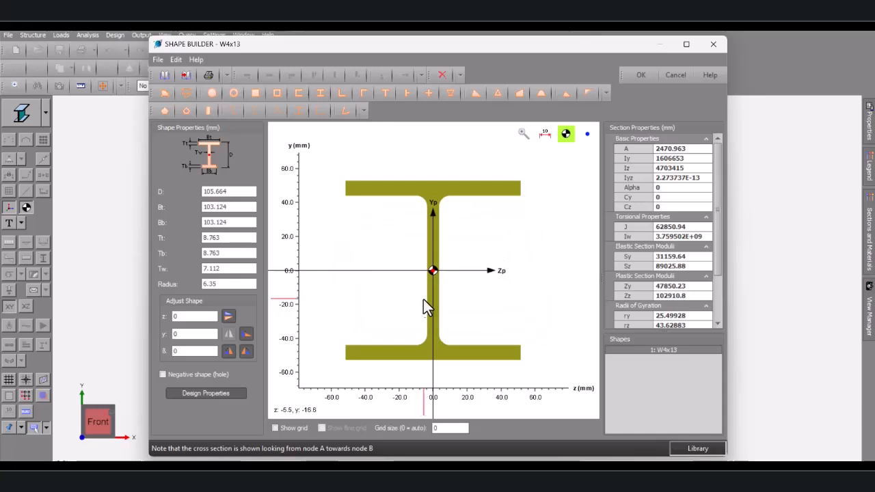
pyautogui.rightClick(428, 308)
pyautogui.click(456, 410)
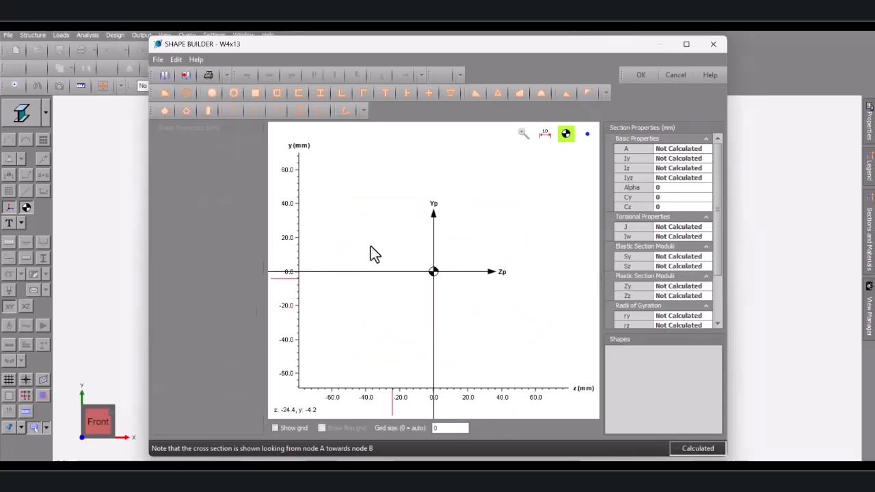
# Add a 500 deep by 350 wide rectangular bar column section and accept it
pyautogui.click(255, 93)
pyautogui.write('50')
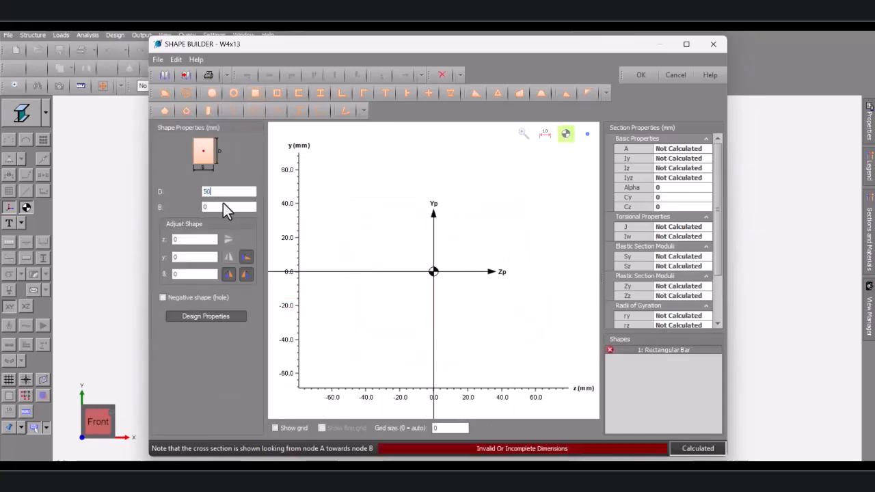
pyautogui.write('0')
pyautogui.press('Tab')
pyautogui.press('BackSpace')
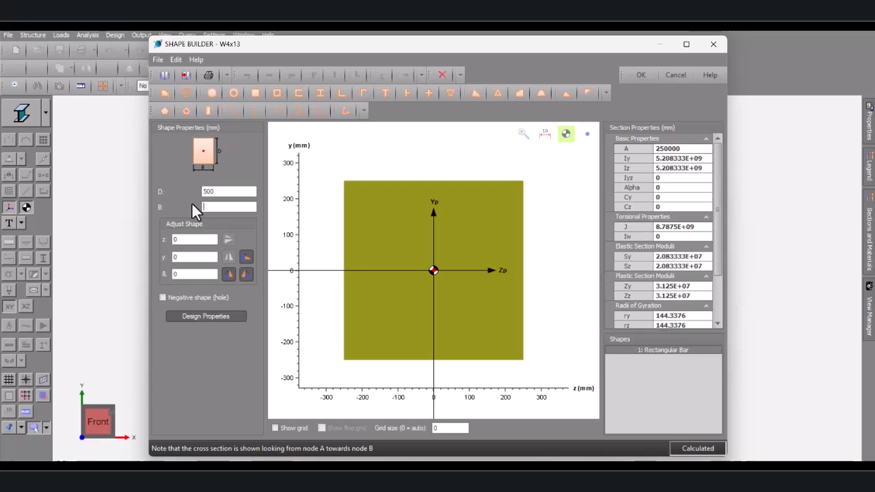
pyautogui.write('350')
pyautogui.click(227, 195)
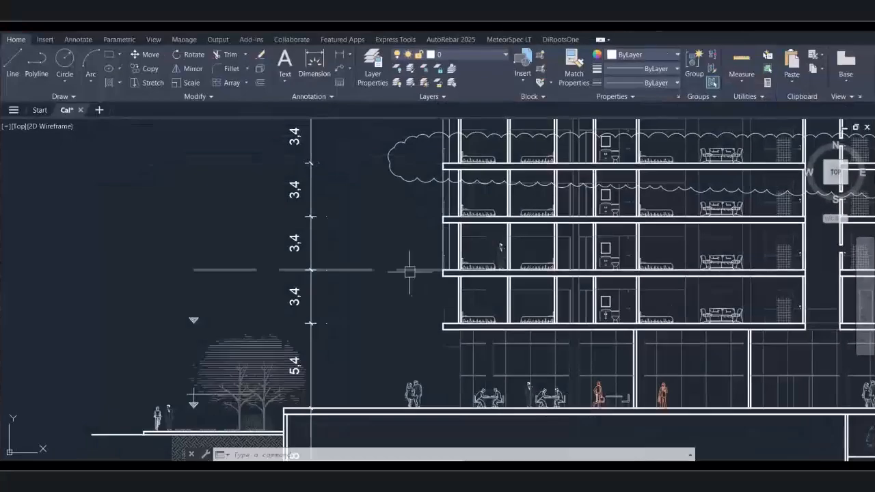
pyautogui.scroll(-5, 406, 274)
pyautogui.moveTo(390, 372)
pyautogui.mouseDown(button='middle')
pyautogui.moveTo(420, 348)
pyautogui.moveTo(420, 219)
pyautogui.mouseUp(button='middle')
pyautogui.scroll(15, 405, 277)
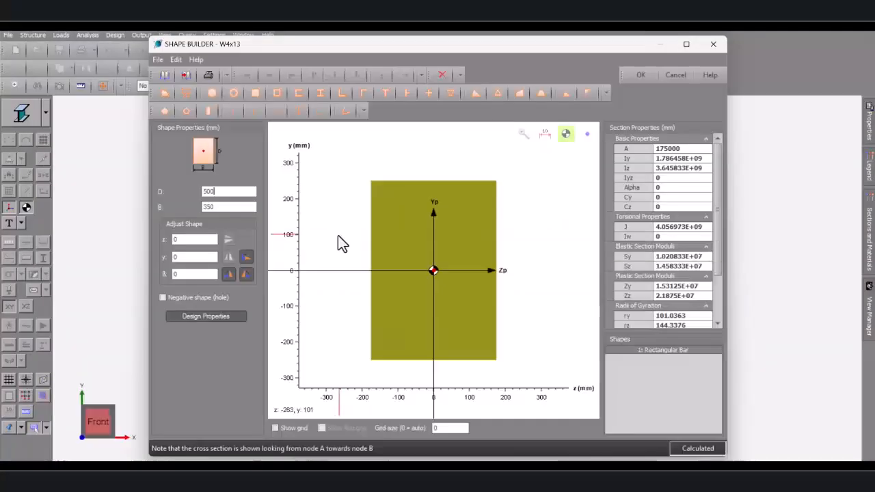
pyautogui.click(638, 75)
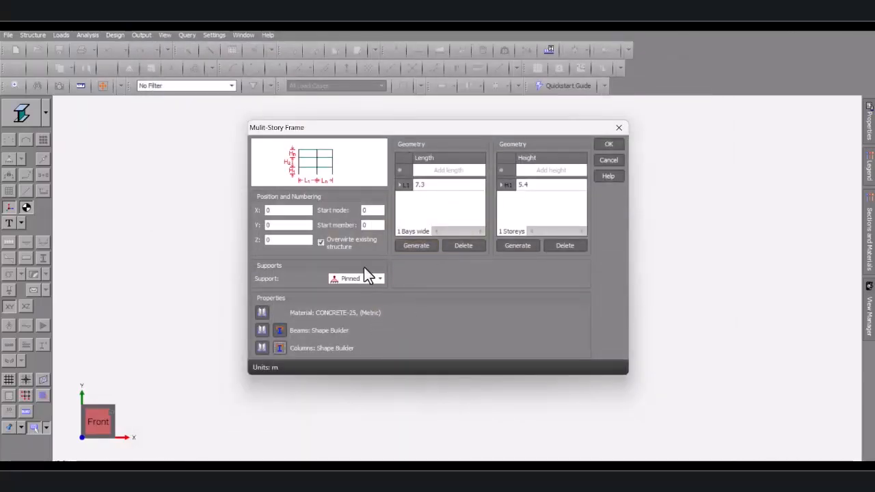
# Generate the portal frame and display it as wireframe
pyautogui.click(608, 145)
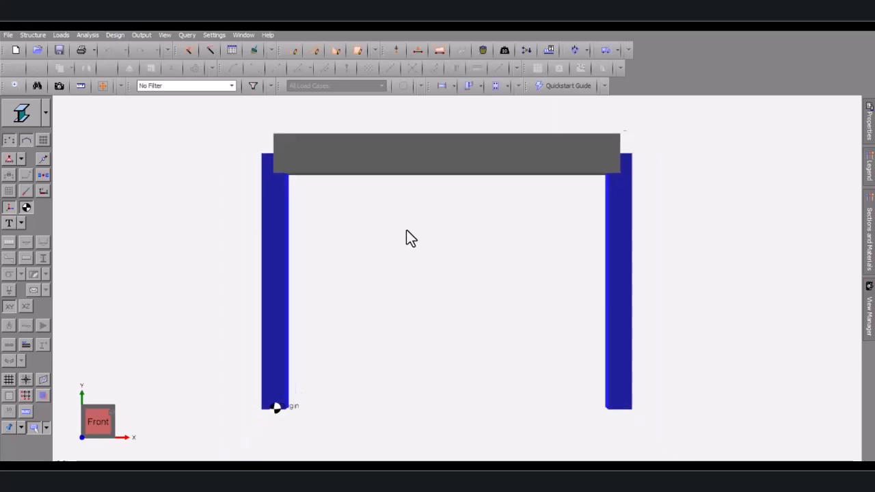
pyautogui.click(43, 114)
pyautogui.click(31, 167)
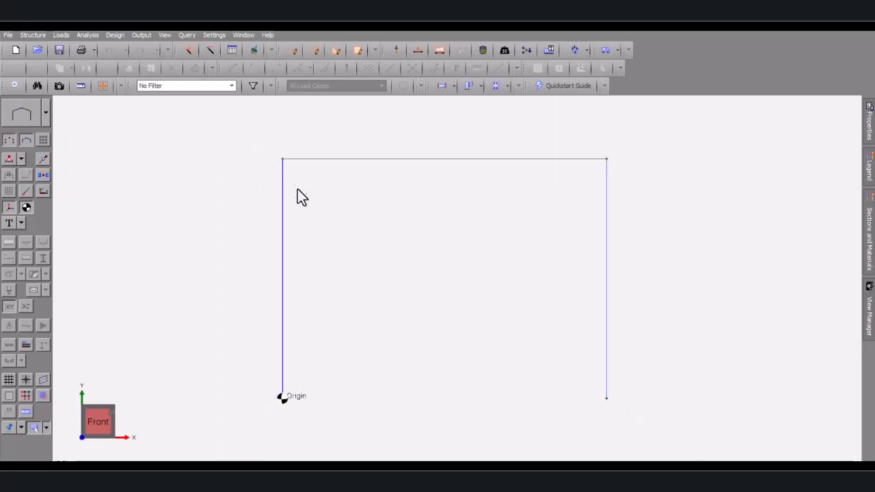
# Add a 1.48 m cantilever member extending left from the top-left node
pyautogui.click(35, 36)
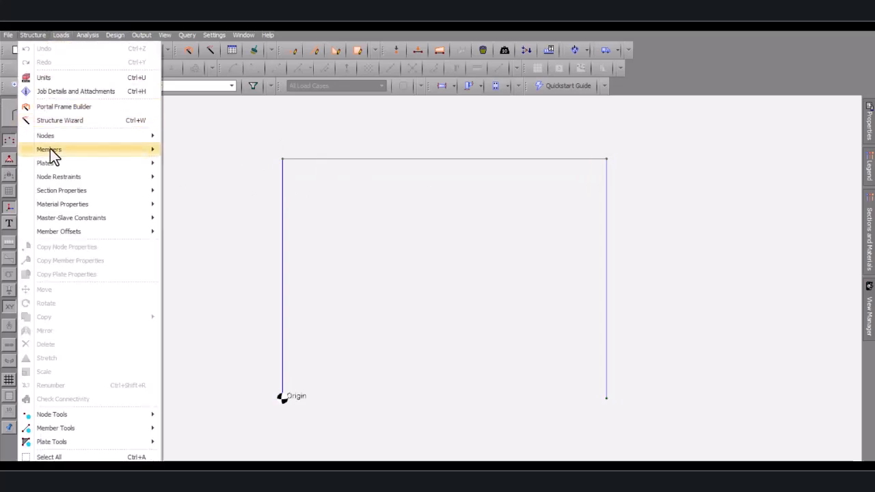
pyautogui.moveTo(50, 149)
pyautogui.click(195, 151)
pyautogui.click(283, 158)
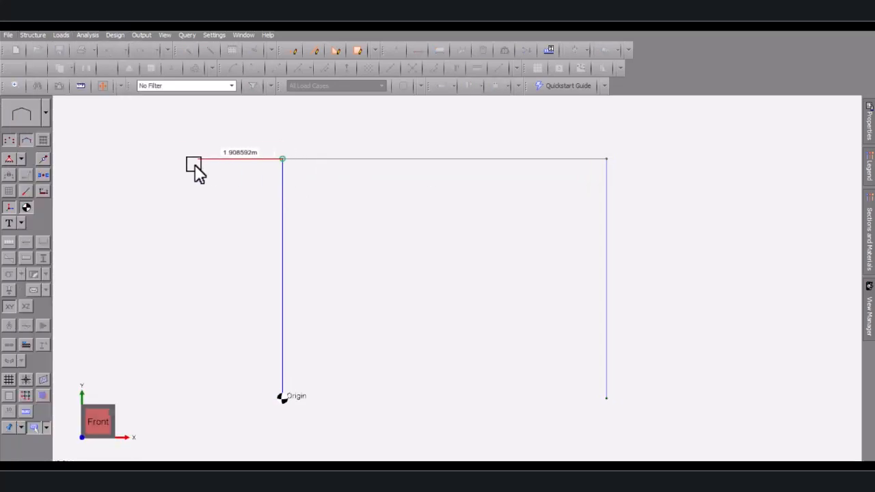
pyautogui.write('1.48')
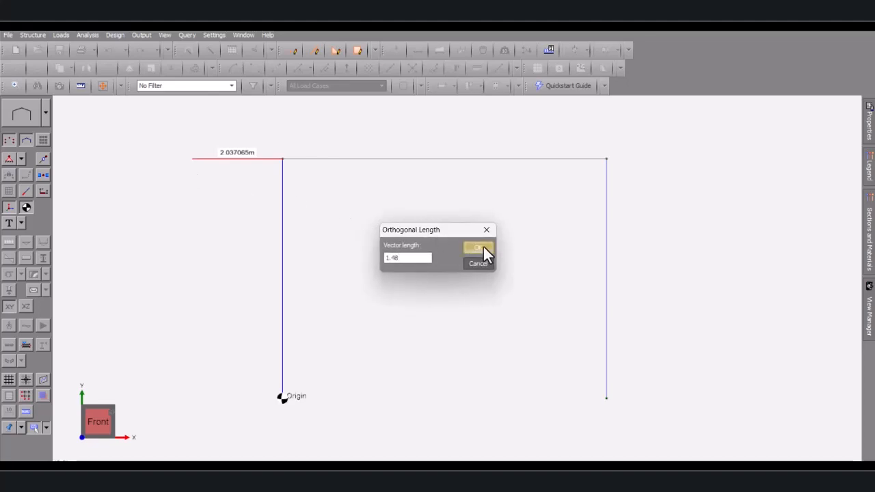
pyautogui.click(484, 247)
pyautogui.press('Escape')
pyautogui.scroll(-4, 291, 229)
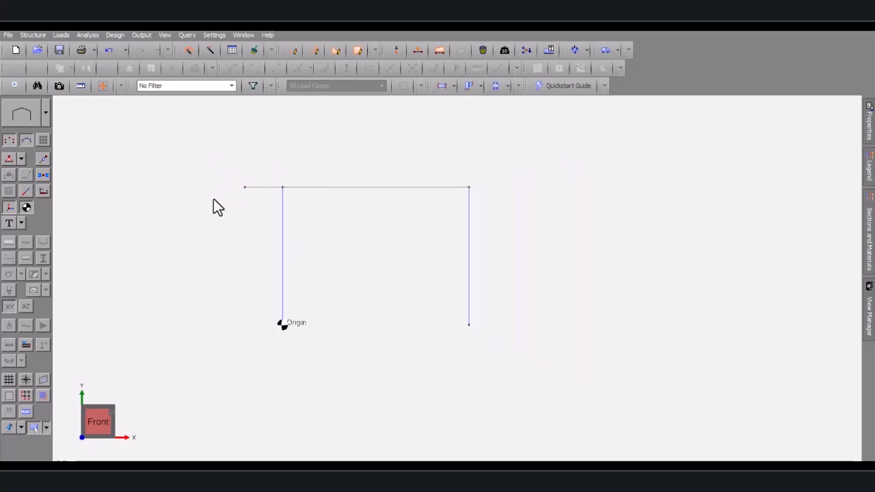
# Select top members 3 and 4 and set up distributed forces in load case 1
pyautogui.click(263, 189)
pyautogui.keyDown('ctrl'); pyautogui.click(322, 187); pyautogui.keyUp('ctrl')
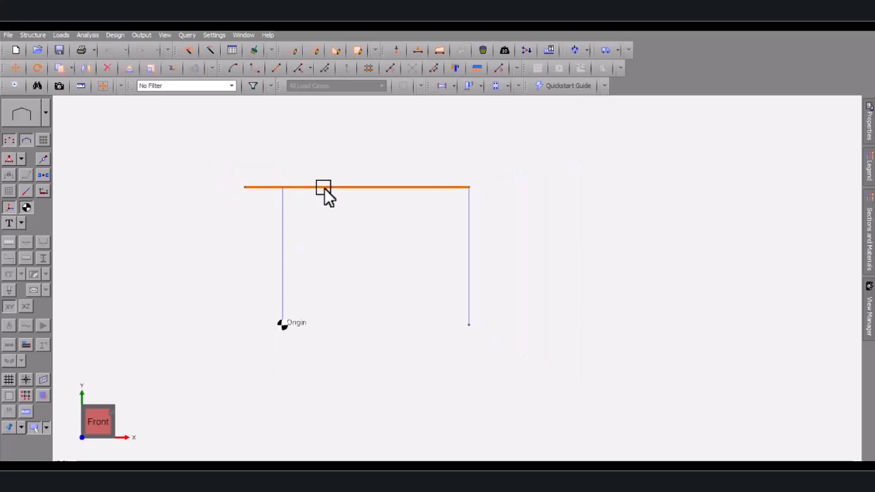
pyautogui.rightClick(326, 192)
pyautogui.click(375, 354)
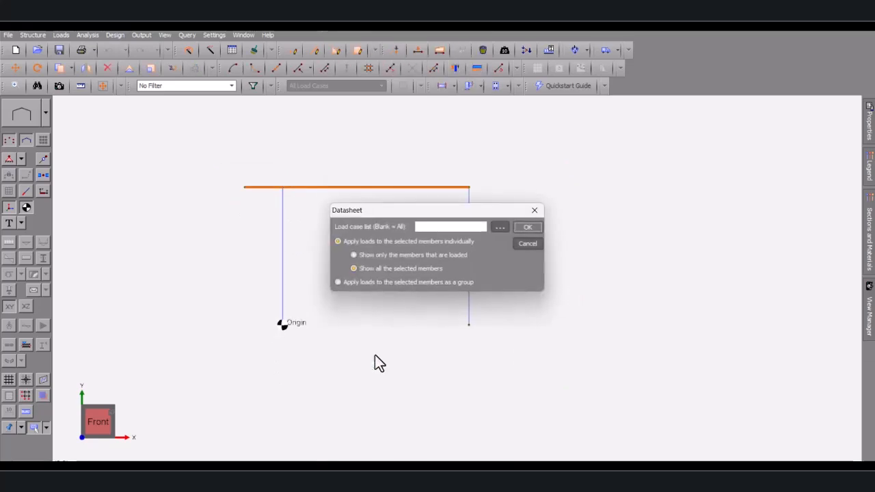
pyautogui.click(454, 227)
pyautogui.write('1')
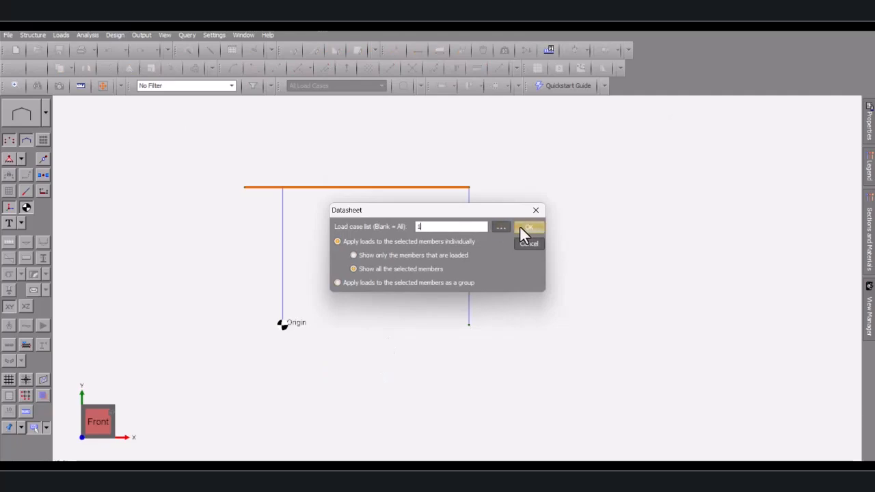
pyautogui.click(521, 227)
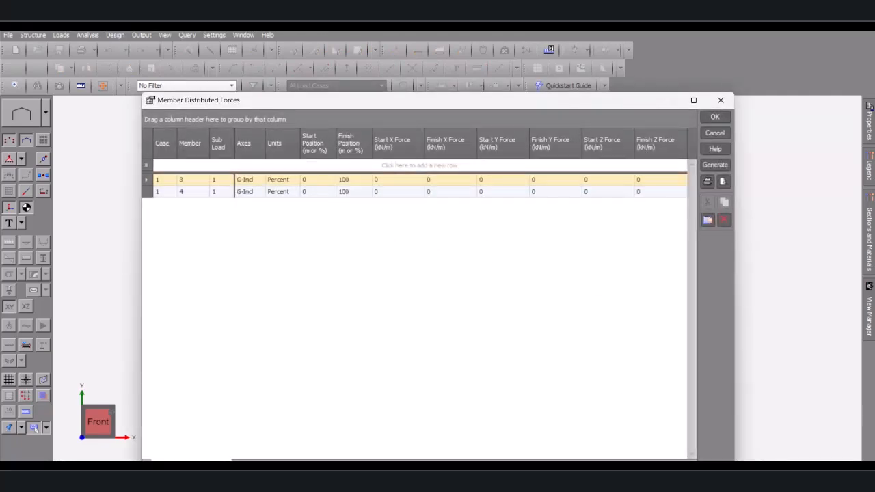
# Check the dead-load notes, then enter -34.6 kN/m Y force on members 3 and 4
pyautogui.hotkey('alt', 'Tab')
pyautogui.scroll(-10, 354, 256)
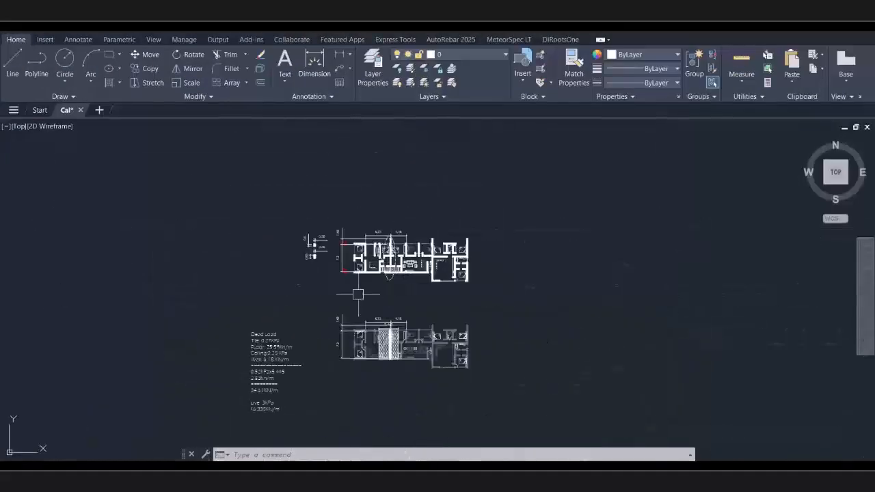
pyautogui.scroll(5, 287, 377)
pyautogui.moveTo(203, 405); pyautogui.dragTo(272, 260, button='middle')
pyautogui.scroll(6, 211, 298)
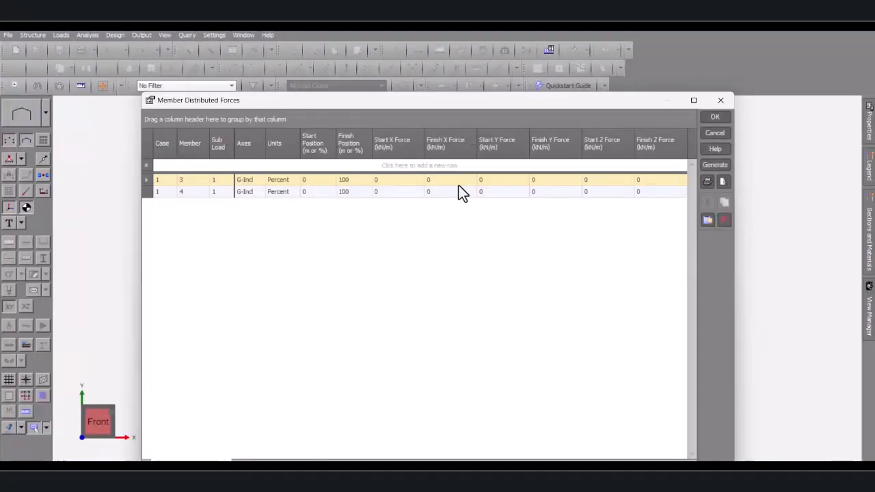
pyautogui.click(498, 183)
pyautogui.write('-34.6')
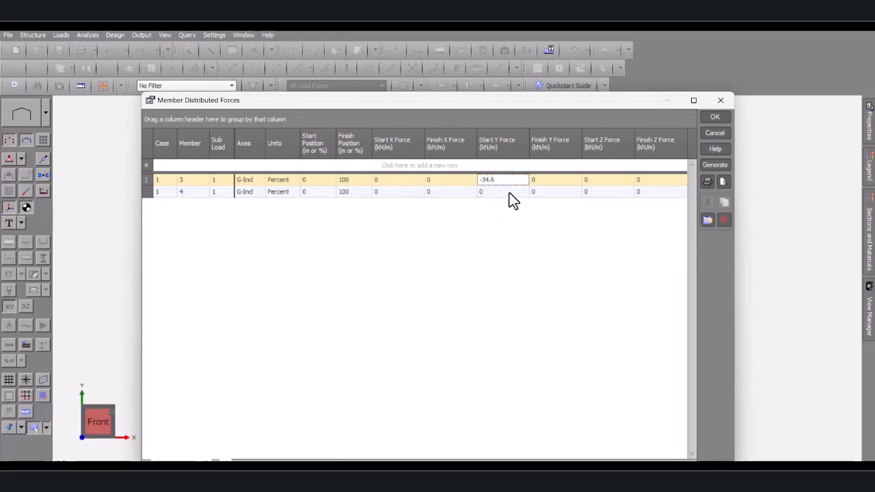
pyautogui.click(509, 193)
pyautogui.click(507, 181)
pyautogui.click(510, 195)
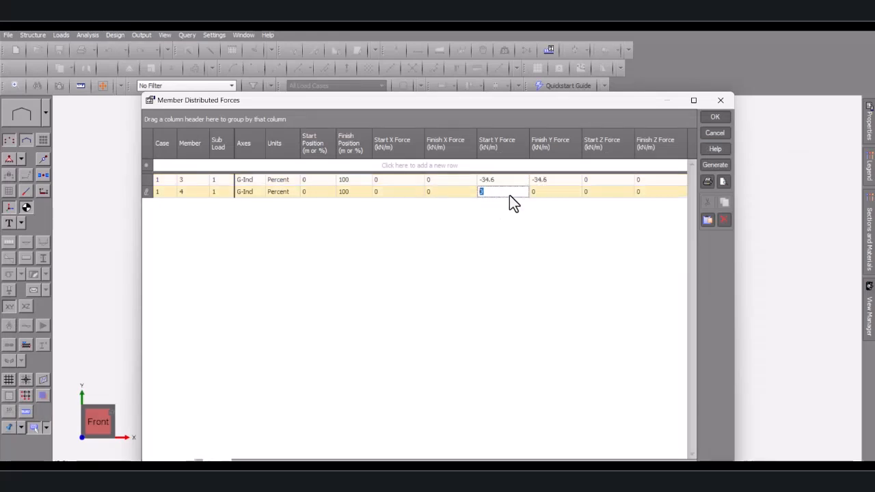
pyautogui.write('-34.6')
pyautogui.click(509, 182)
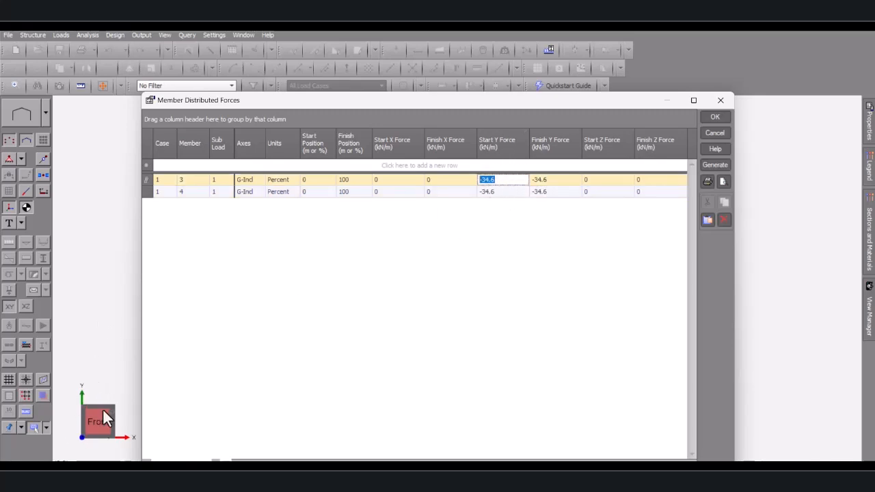
# Accept the distributed loads and title load case 1 'G'
pyautogui.click(715, 118)
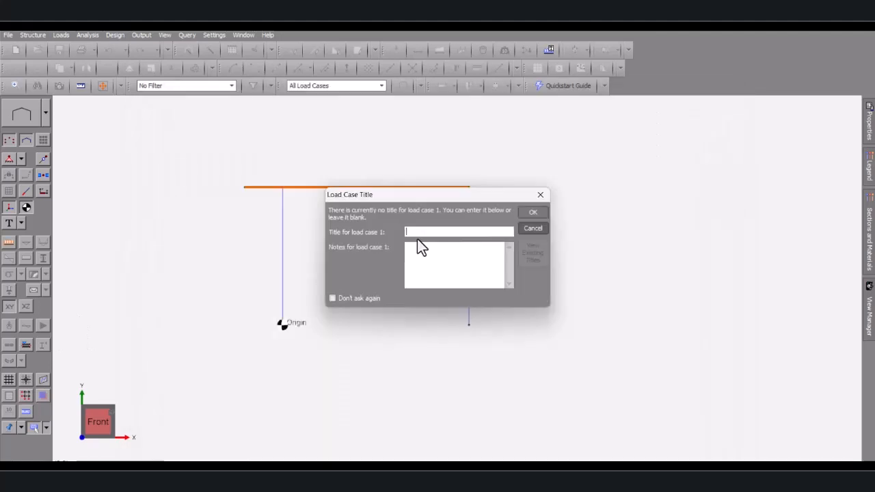
pyautogui.write('G')
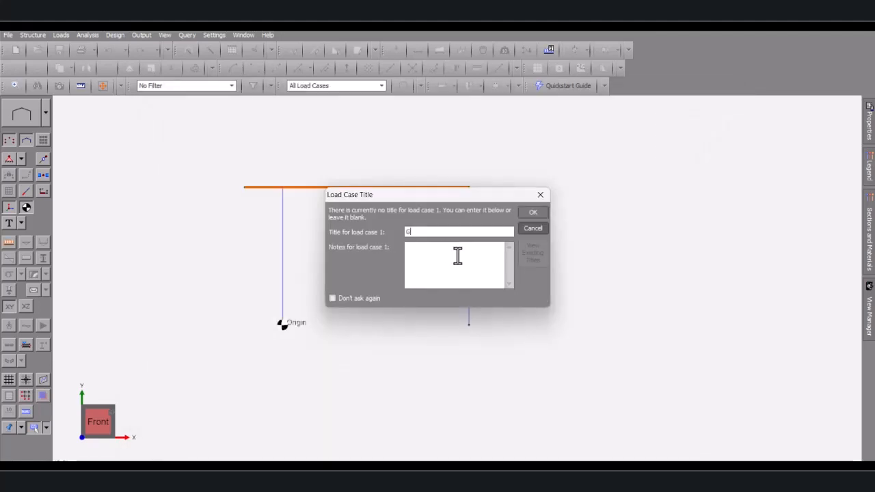
pyautogui.click(538, 213)
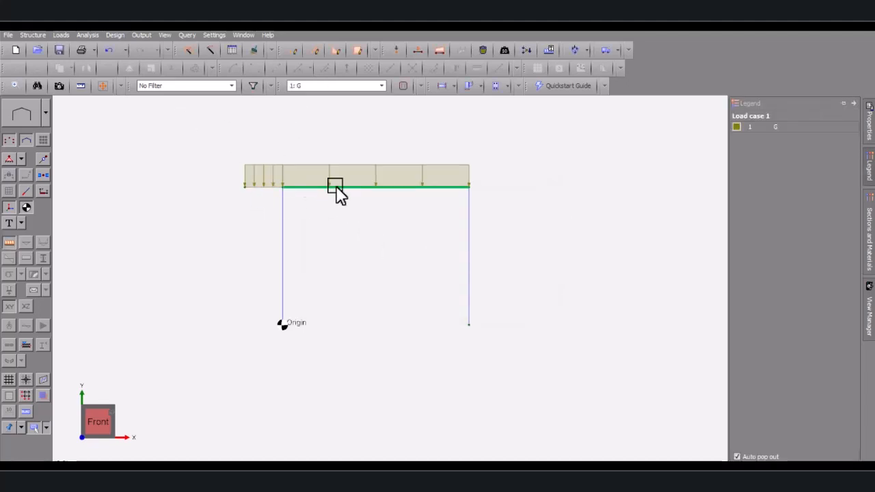
pyautogui.click(262, 188)
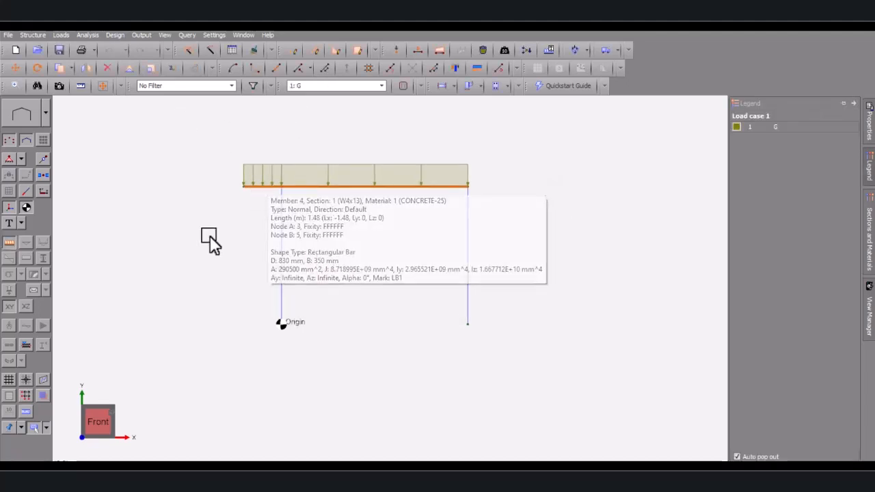
# Bring up the distributed forces table for the selected beams in load case 2
pyautogui.scroll(1, 328, 188)
pyautogui.rightClick(303, 187)
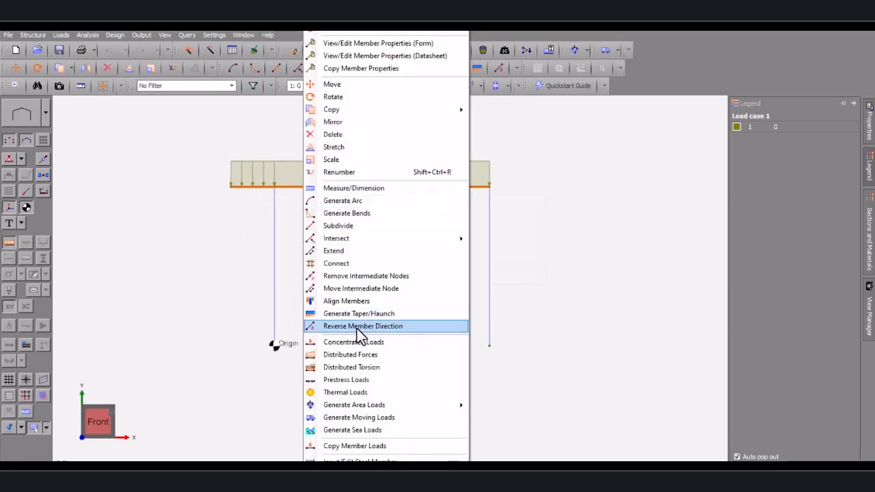
pyautogui.click(349, 356)
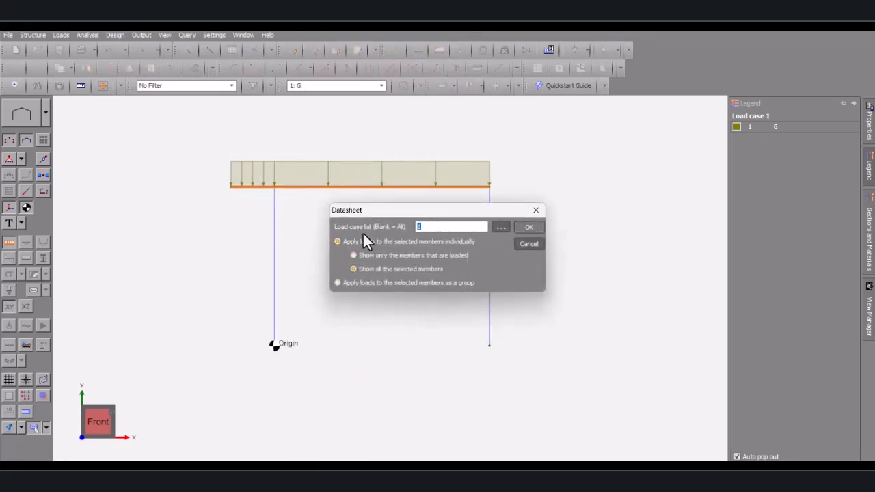
pyautogui.click(528, 226)
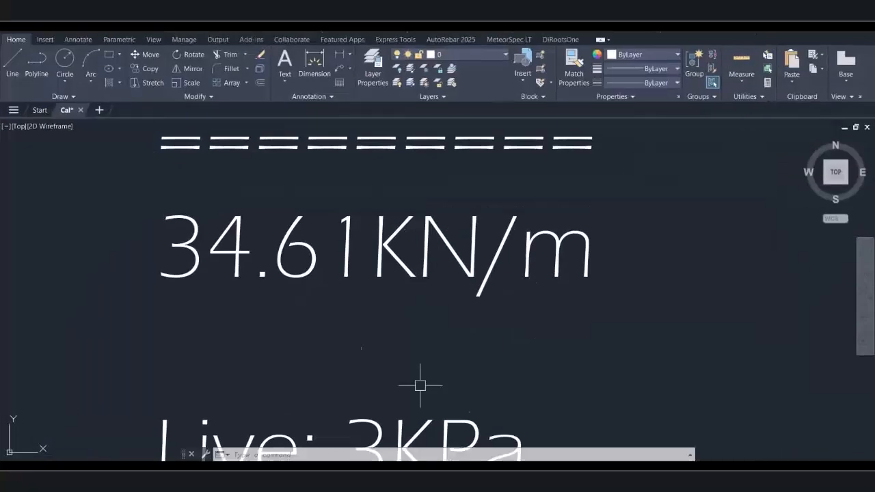
pyautogui.scroll(4, 289, 357)
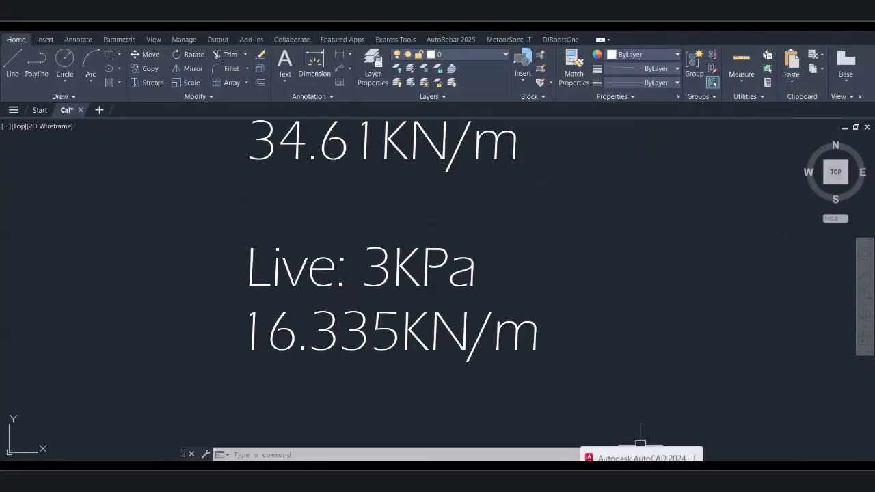
pyautogui.click(606, 479)
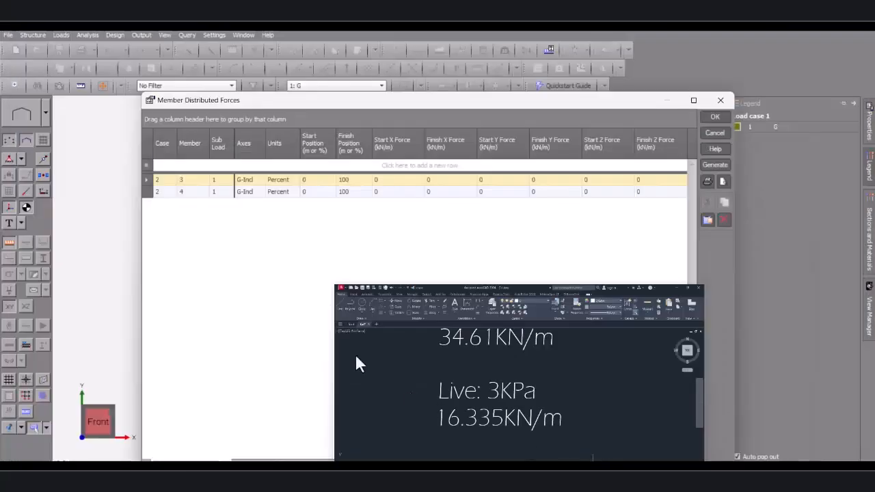
# Enter -16.3 kN/m as the Start and Finish Y Force on members 3 and 4
pyautogui.click(501, 180)
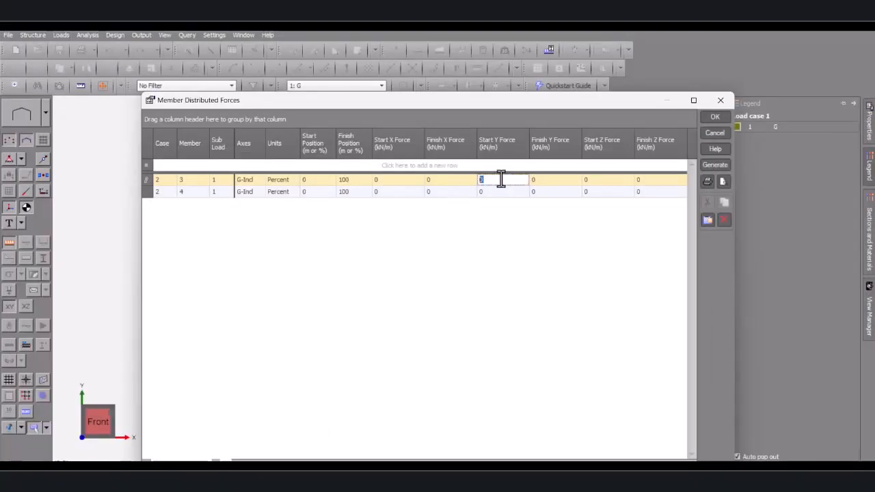
pyautogui.write('-16.3')
pyautogui.moveTo(506, 180); pyautogui.dragTo(453, 185)
pyautogui.hotkey('ctrl', 'c')
pyautogui.click(552, 181)
pyautogui.hotkey('ctrl', 'v')
pyautogui.click(493, 195)
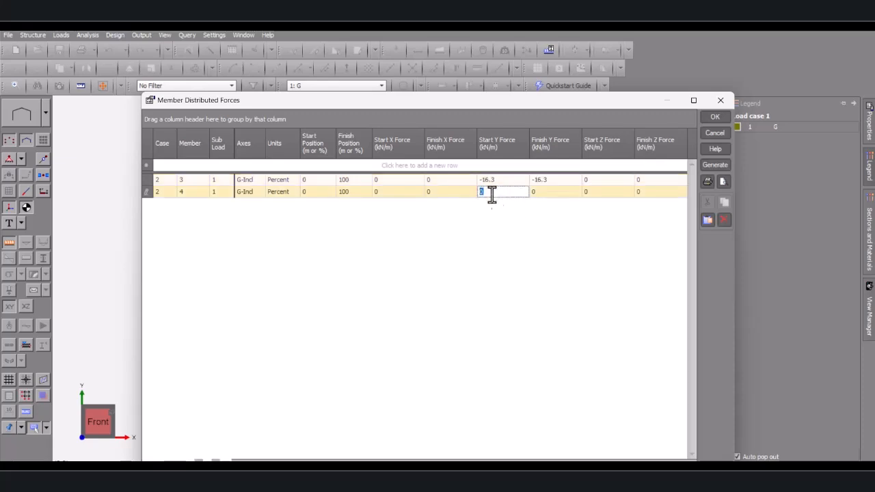
pyautogui.hotkey('ctrl', 'v')
pyautogui.click(502, 183)
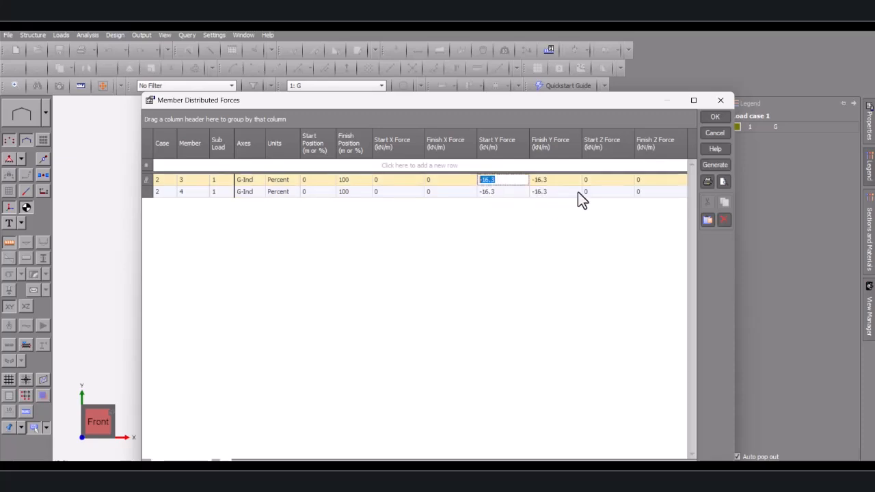
# Accept the loads and title load case 2 'Q'
pyautogui.click(709, 117)
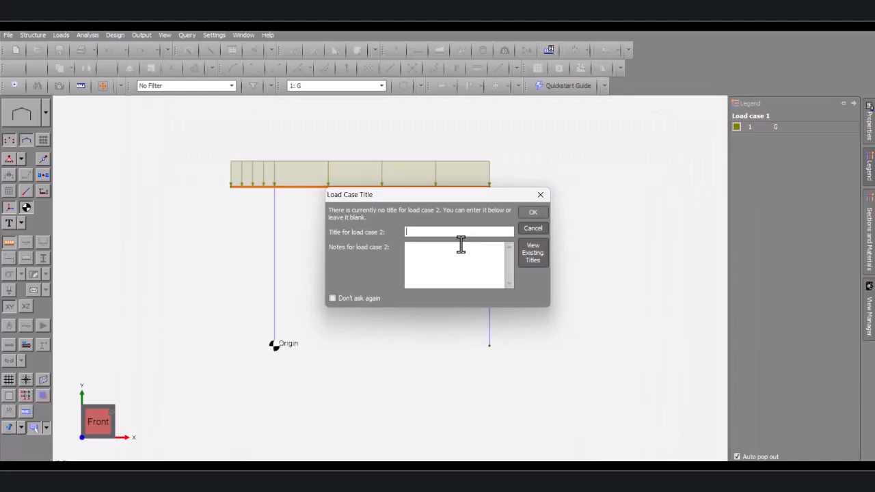
pyautogui.write('Q')
pyautogui.click(534, 212)
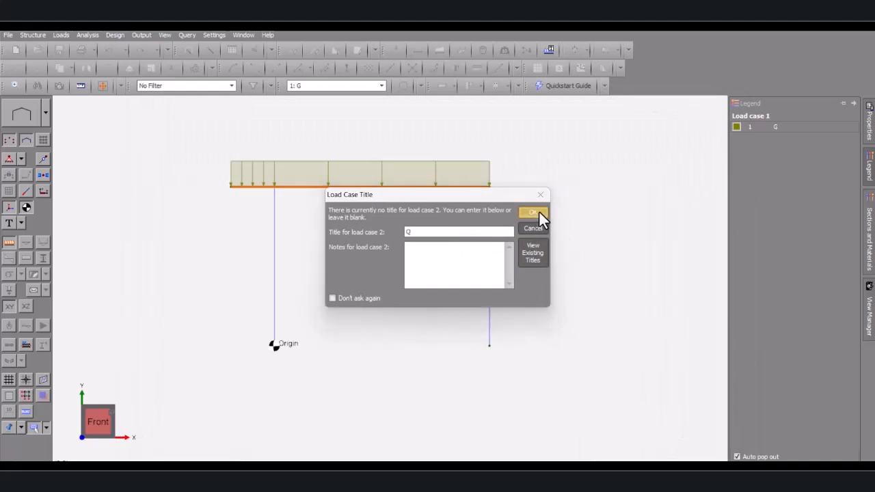
pyautogui.scroll(-2, 369, 198)
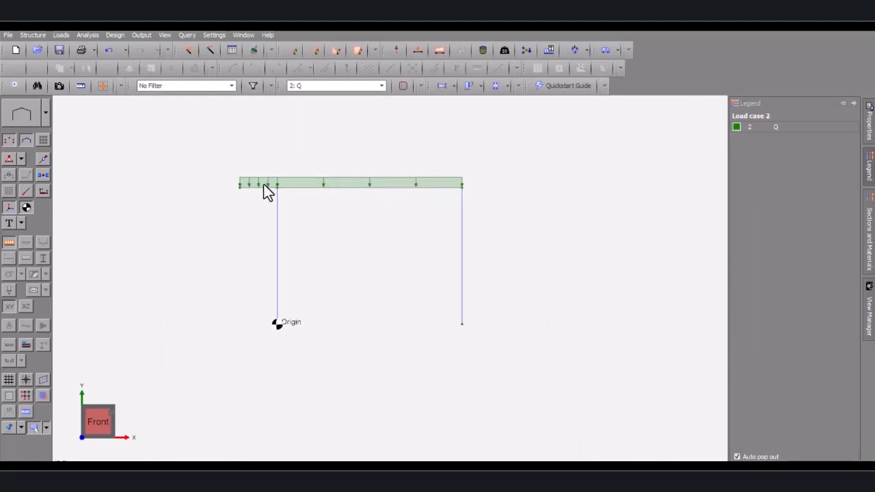
# Select the left cantilever and right span beam members
pyautogui.scroll(3, 264, 189)
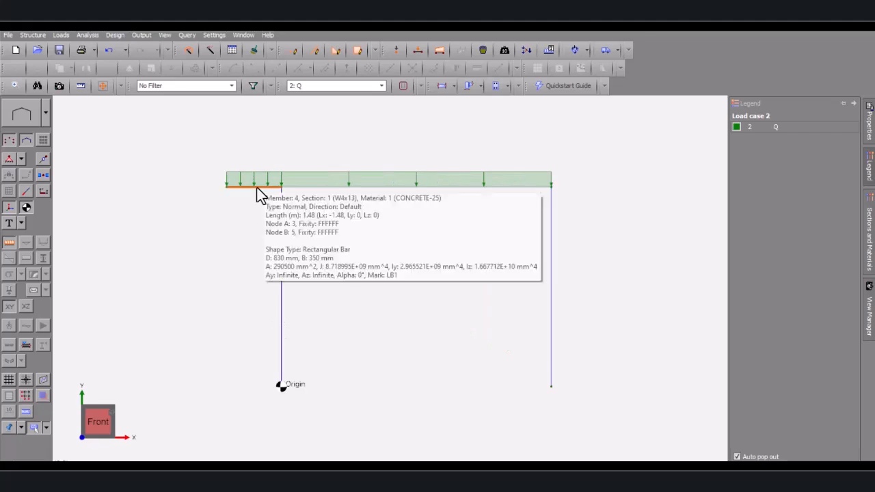
pyautogui.click(257, 189)
pyautogui.scroll(1, 302, 192)
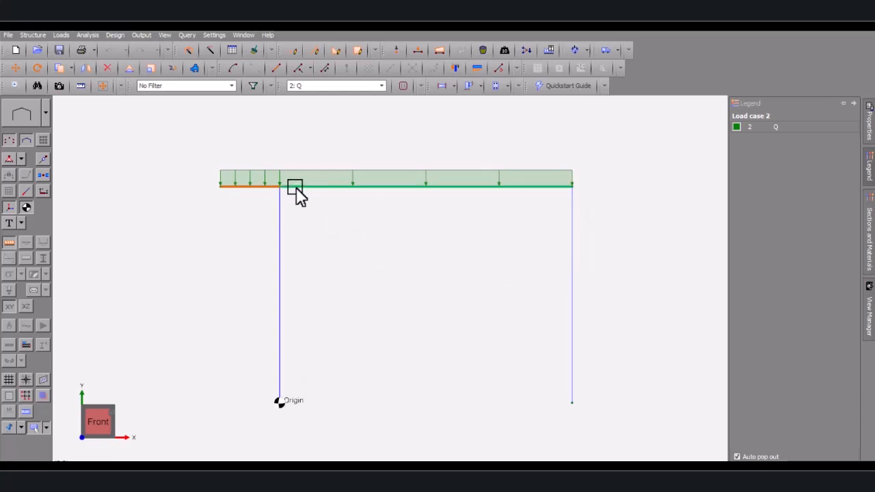
pyautogui.click(297, 188)
pyautogui.scroll(-2, 402, 220)
pyautogui.scroll(3, 310, 205)
pyautogui.scroll(-1, 283, 234)
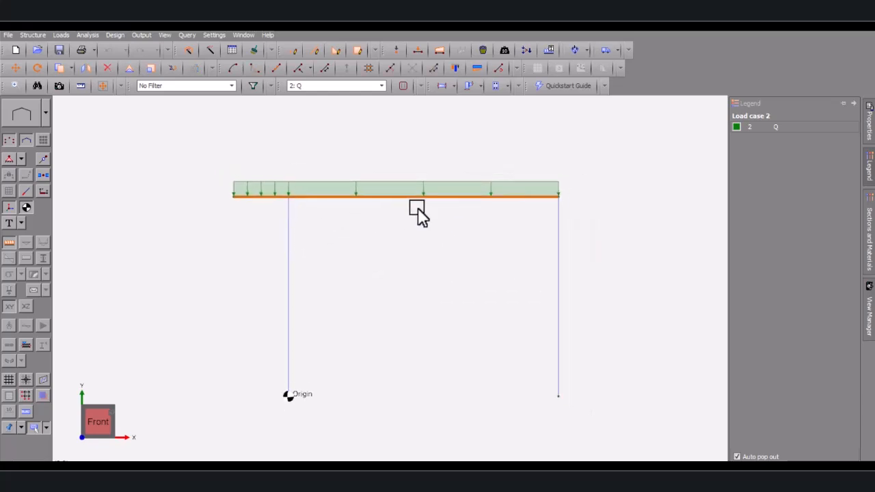
# Copy the selected beams 3.4 m vertically upward along a line from the beam end
pyautogui.rightClick(409, 196)
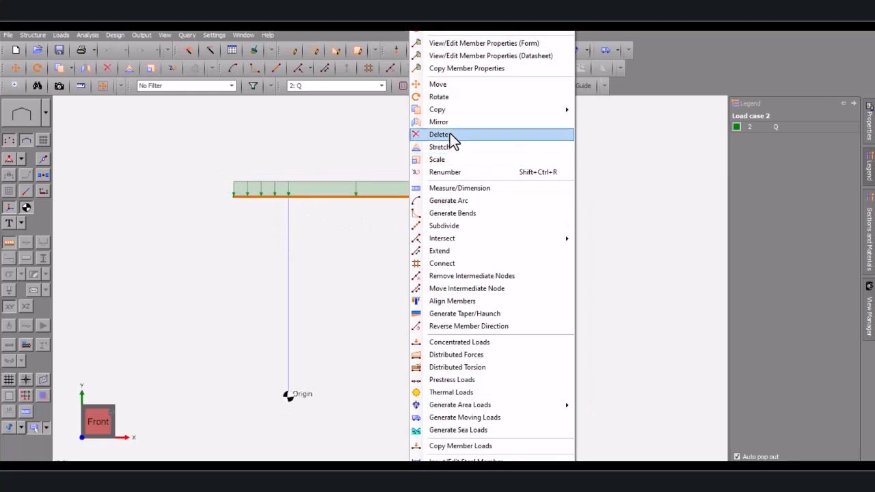
pyautogui.moveTo(533, 111)
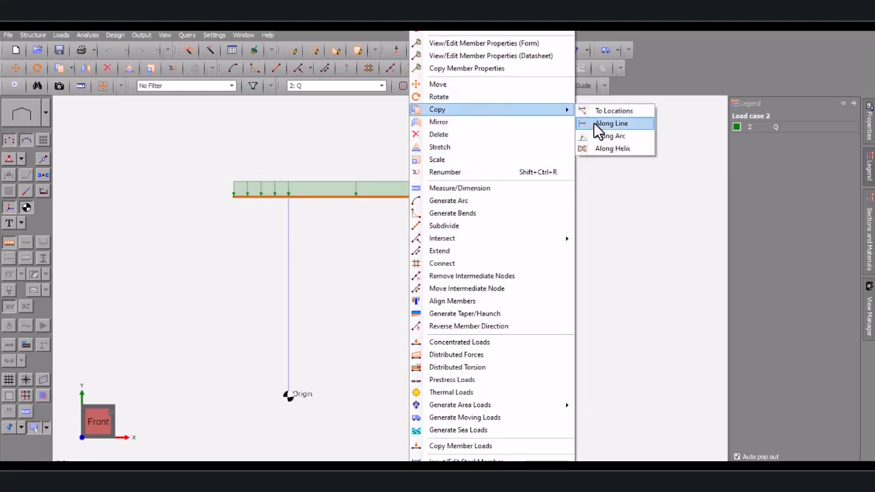
pyautogui.click(595, 123)
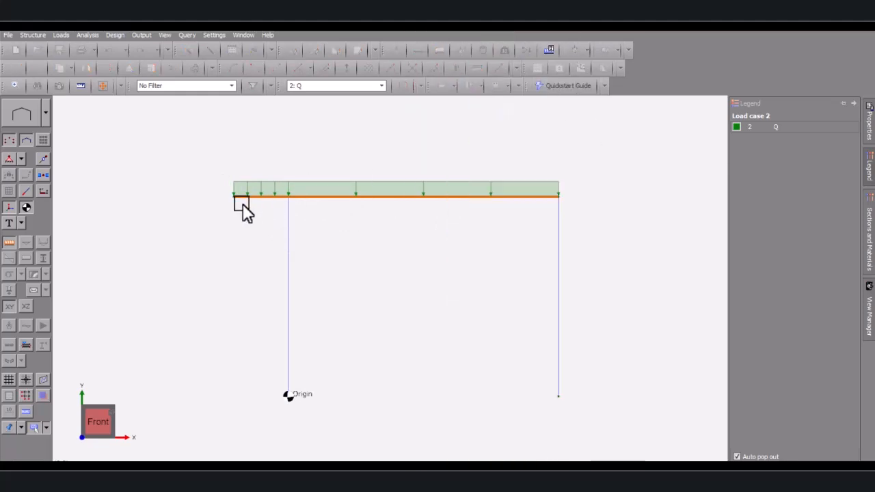
pyautogui.click(288, 197)
pyautogui.scroll(-1, 283, 124)
pyautogui.scroll(2, 285, 123)
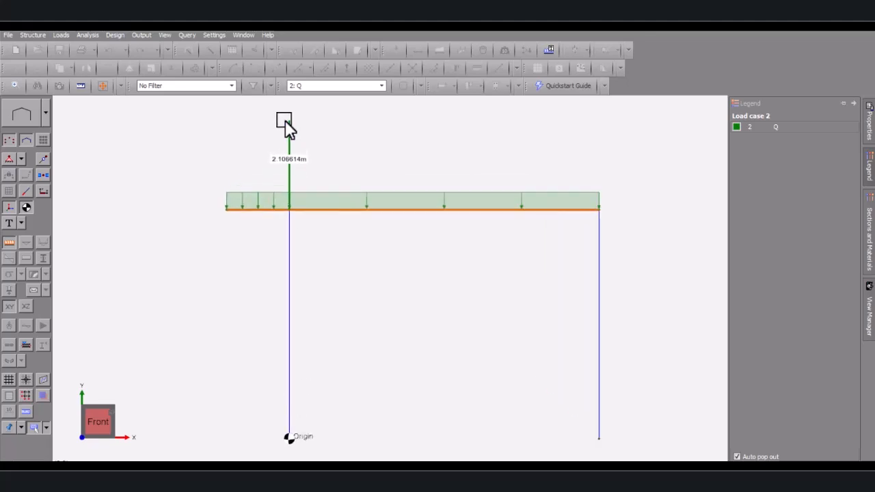
pyautogui.write('3.4')
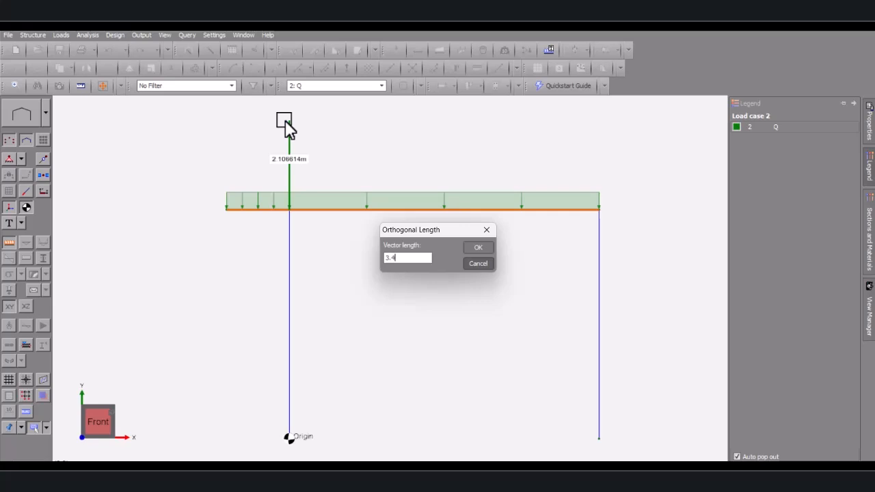
pyautogui.click(478, 248)
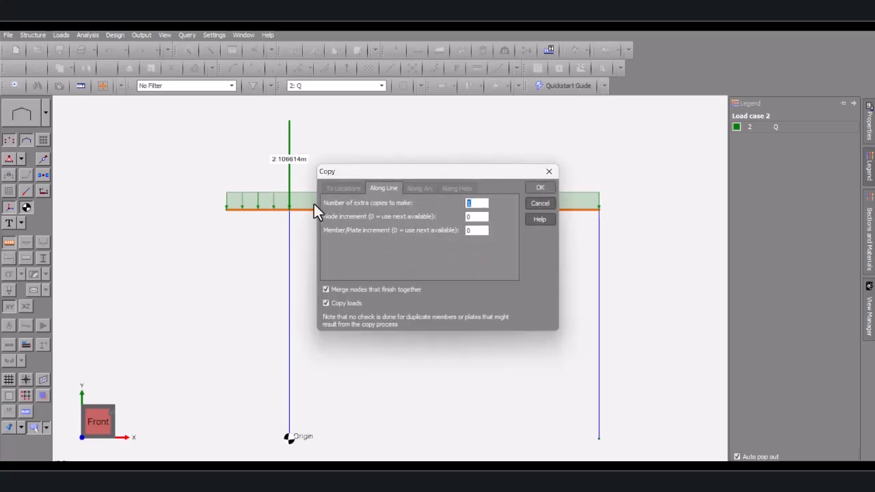
pyautogui.click(327, 304)
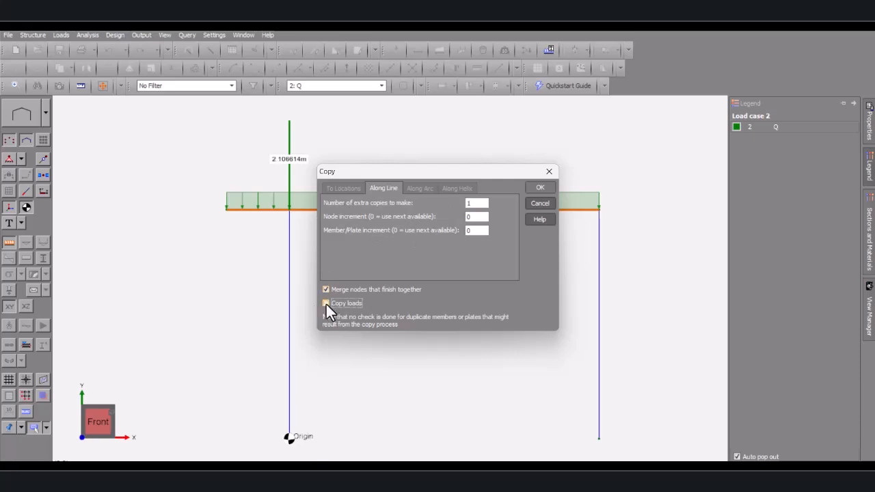
pyautogui.click(540, 187)
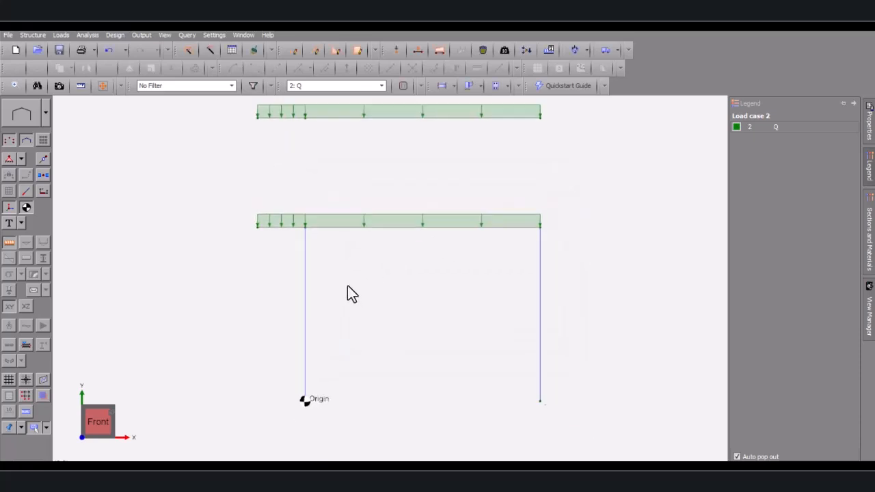
# Draw the left column from the lower beam node up to the upper beam node
pyautogui.scroll(3, 312, 236)
pyautogui.scroll(2, 334, 143)
pyautogui.scroll(-4, 299, 290)
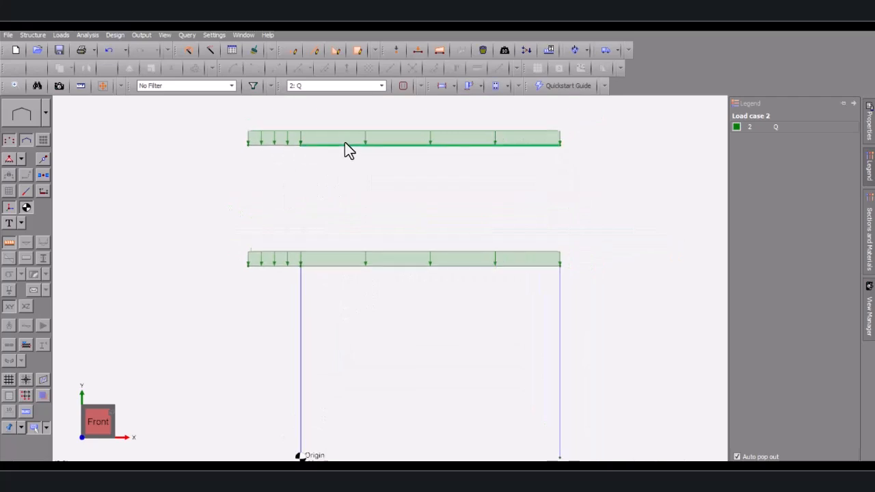
pyautogui.scroll(2, 344, 142)
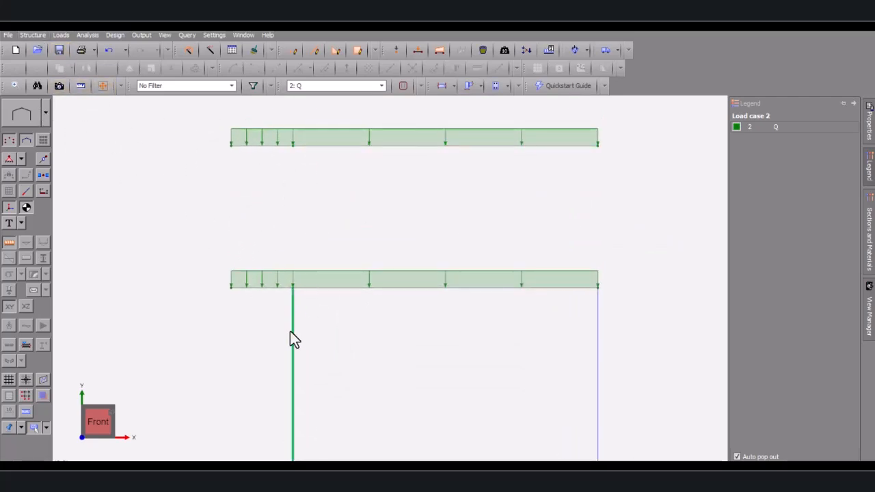
pyautogui.click(31, 35)
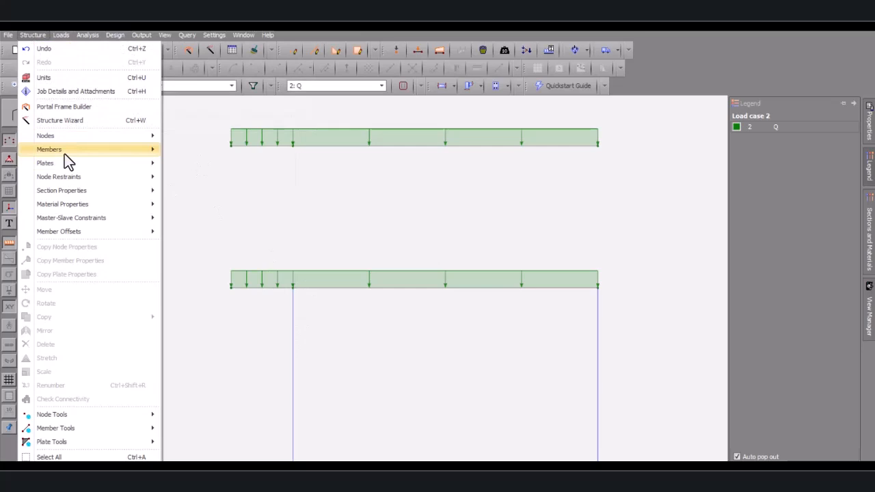
pyautogui.moveTo(64, 152)
pyautogui.click(198, 151)
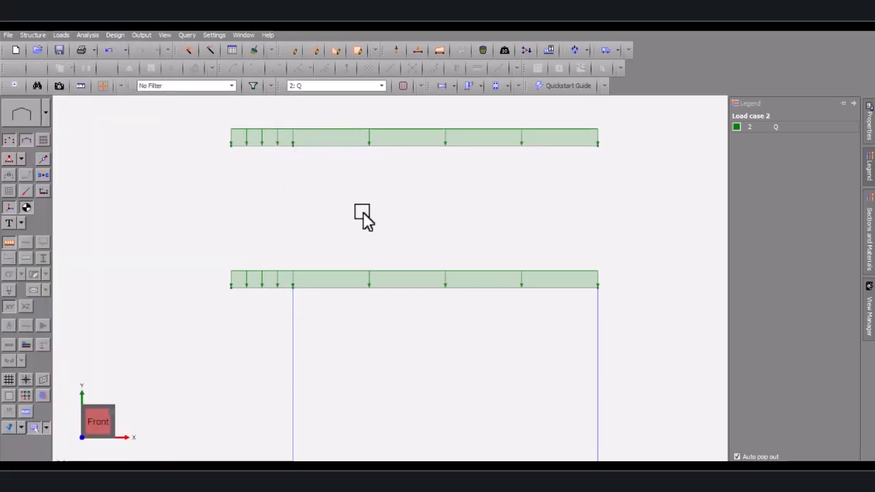
pyautogui.click(293, 286)
pyautogui.click(293, 147)
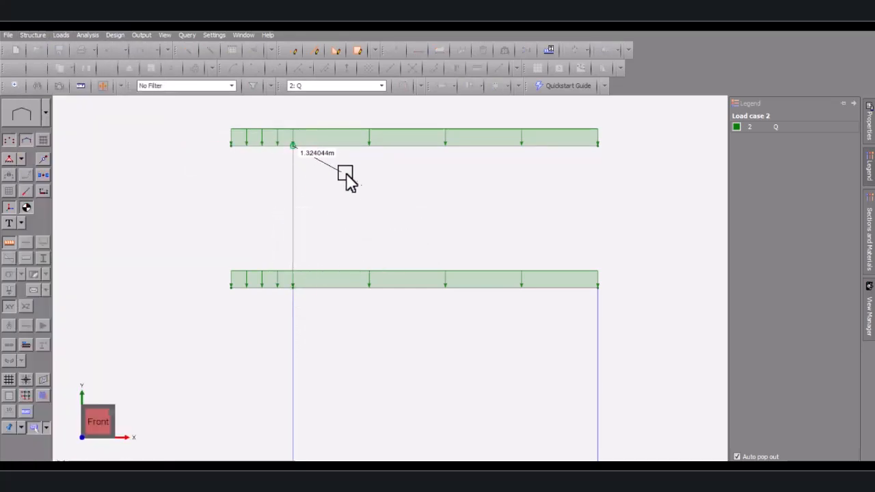
pyautogui.press('Escape')
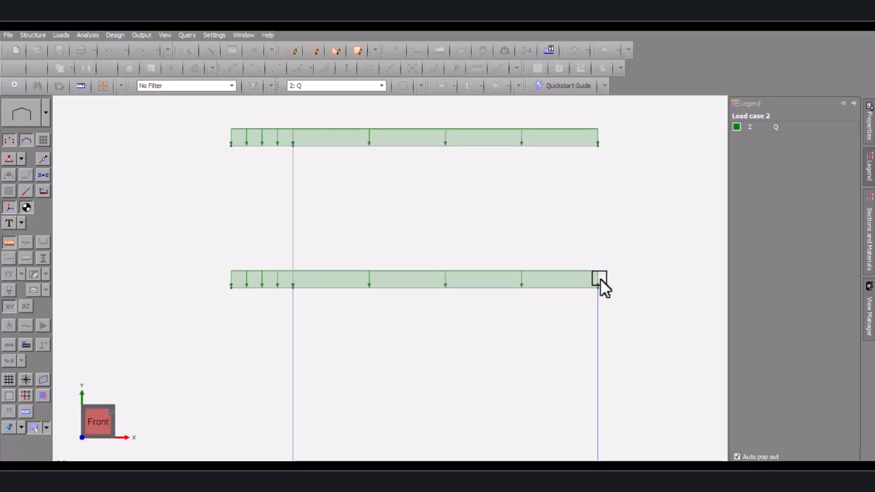
# Draw the right column between the lower-right and upper-right nodes, then select it
pyautogui.click(599, 287)
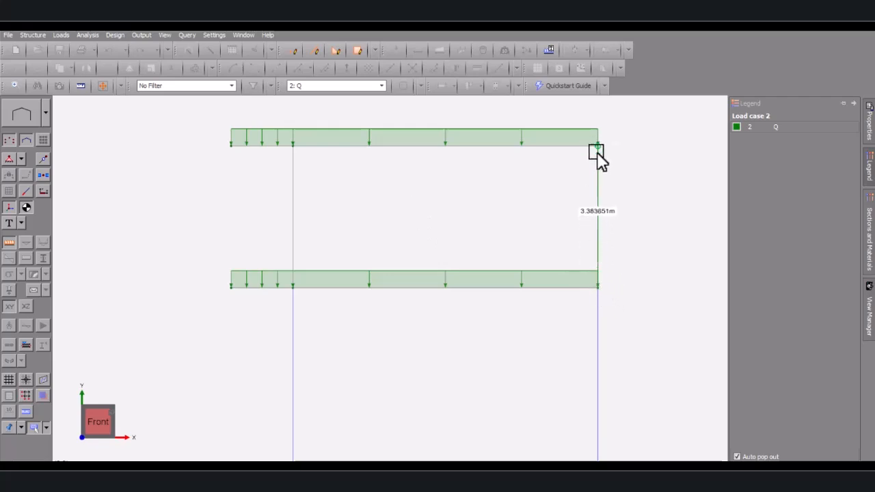
pyautogui.click(598, 144)
pyautogui.press('Escape')
pyautogui.press('Escape')
pyautogui.scroll(-1, 327, 202)
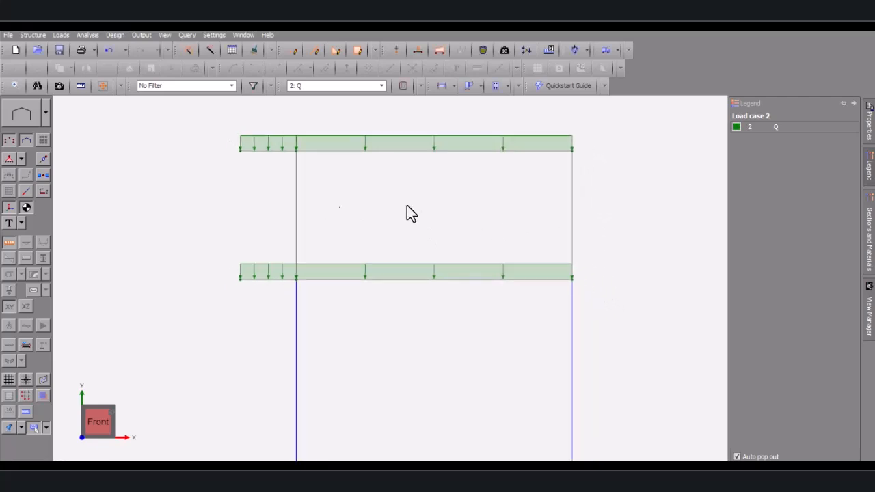
pyautogui.click(572, 199)
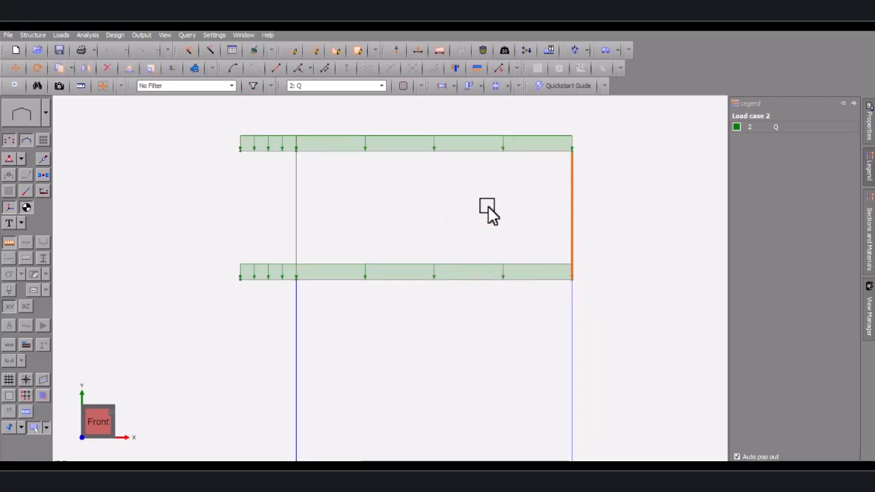
# Assign section 2, the C1 column section, to upper columns 7 and 8
pyautogui.keyDown('ctrl'); pyautogui.click(297, 221); pyautogui.keyUp('ctrl')
pyautogui.click(869, 133)
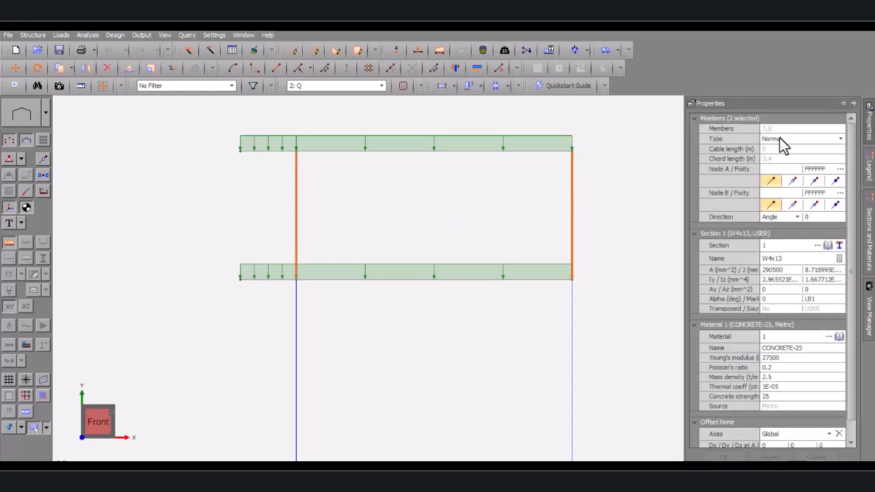
pyautogui.click(776, 246)
pyautogui.press('BackSpace')
pyautogui.write('2')
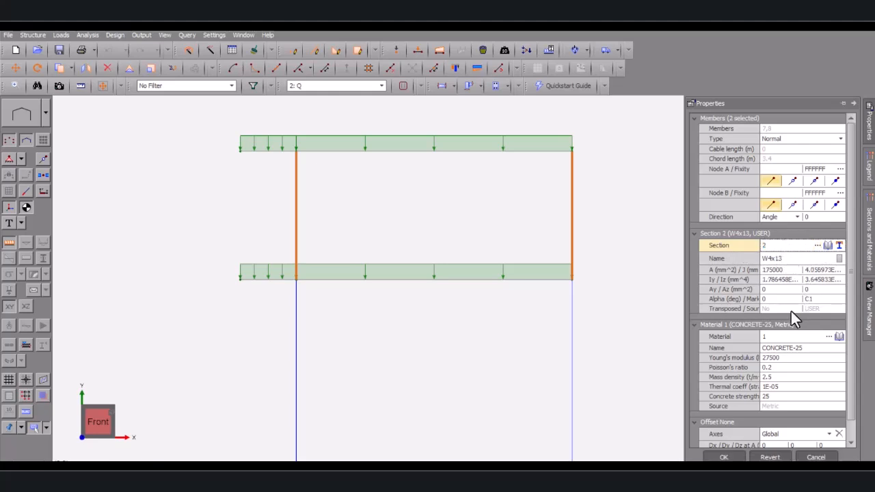
pyautogui.click(818, 245)
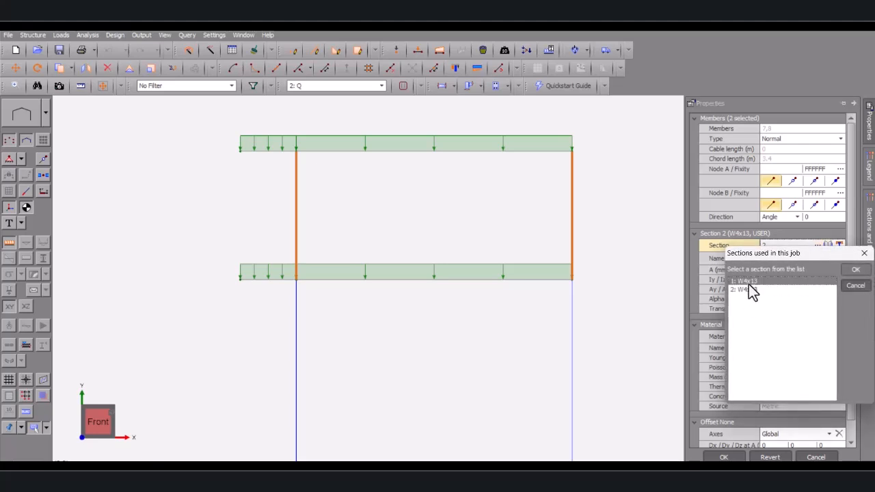
pyautogui.click(759, 290)
pyautogui.click(855, 271)
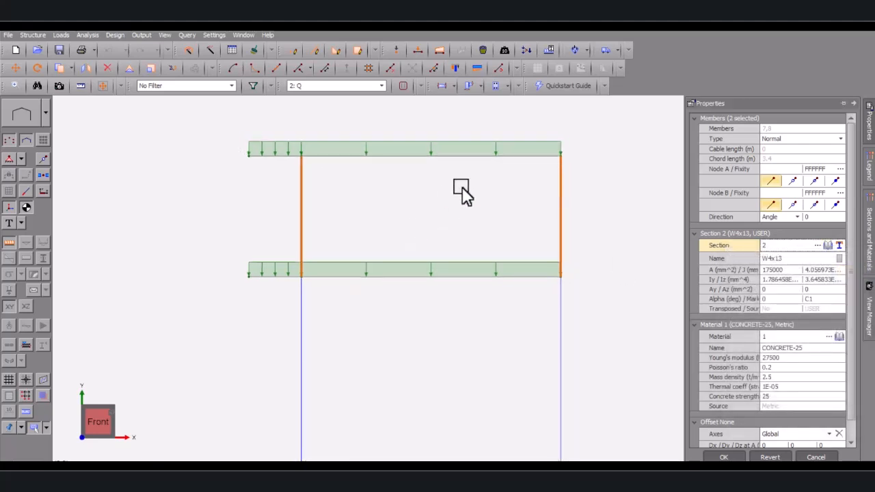
pyautogui.click(724, 457)
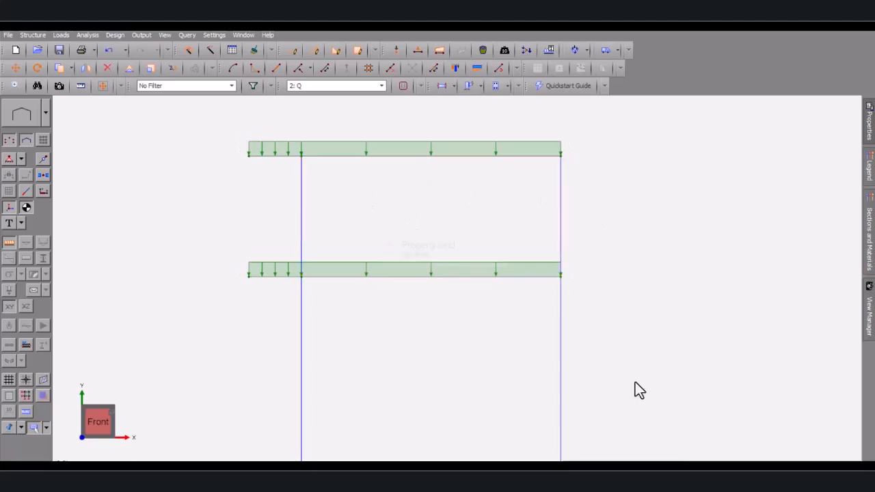
# Switch the frame display mode to wireframe
pyautogui.click(45, 113)
pyautogui.click(34, 147)
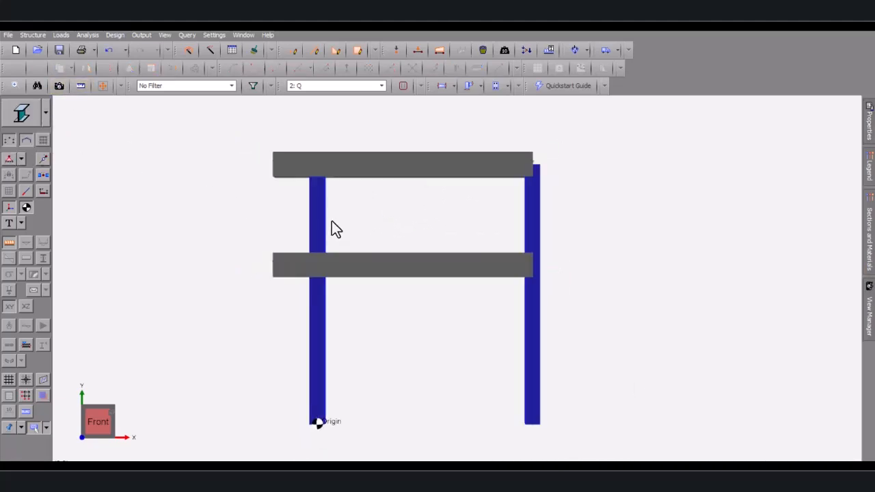
pyautogui.click(45, 114)
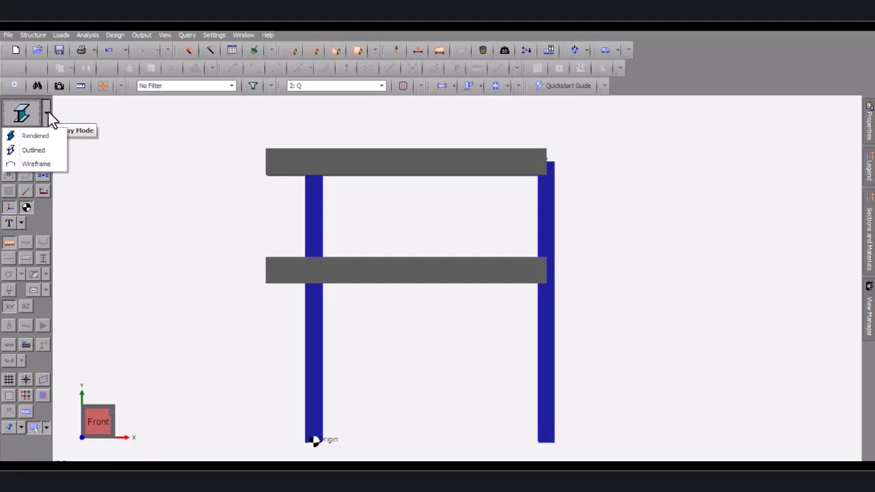
pyautogui.click(25, 133)
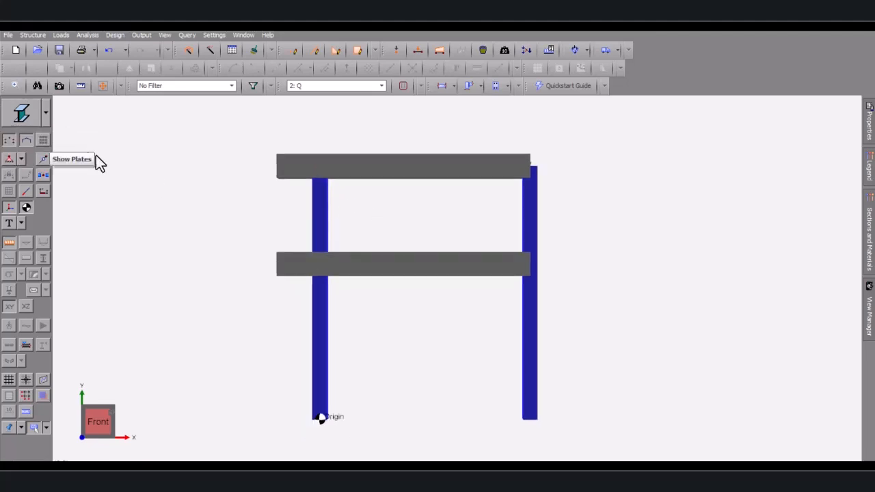
pyautogui.click(46, 114)
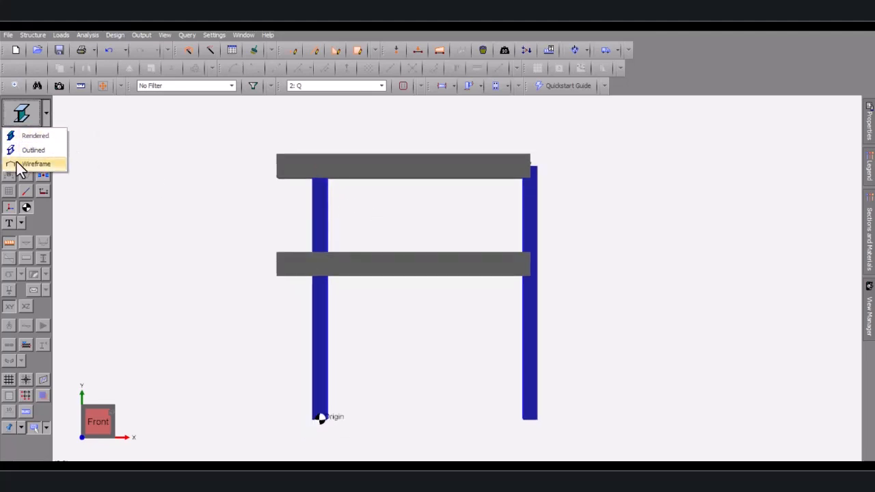
pyautogui.click(17, 163)
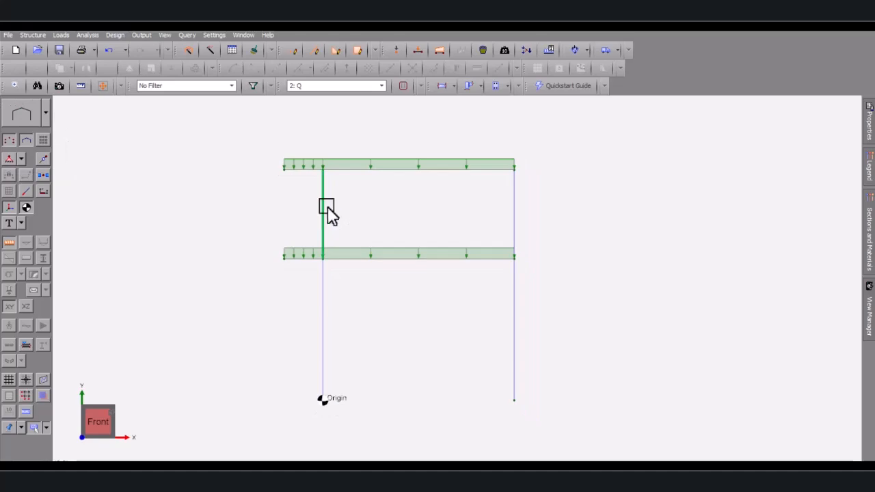
# Select the upper storey's left column, right column and top beam
pyautogui.click(324, 209)
pyautogui.click(515, 211)
pyautogui.click(462, 171)
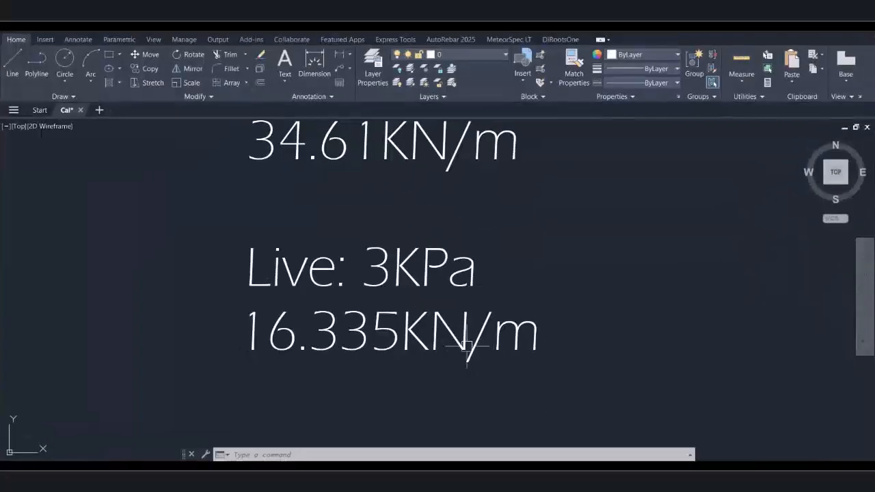
pyautogui.scroll(-5, 397, 264)
pyautogui.scroll(5, 410, 264)
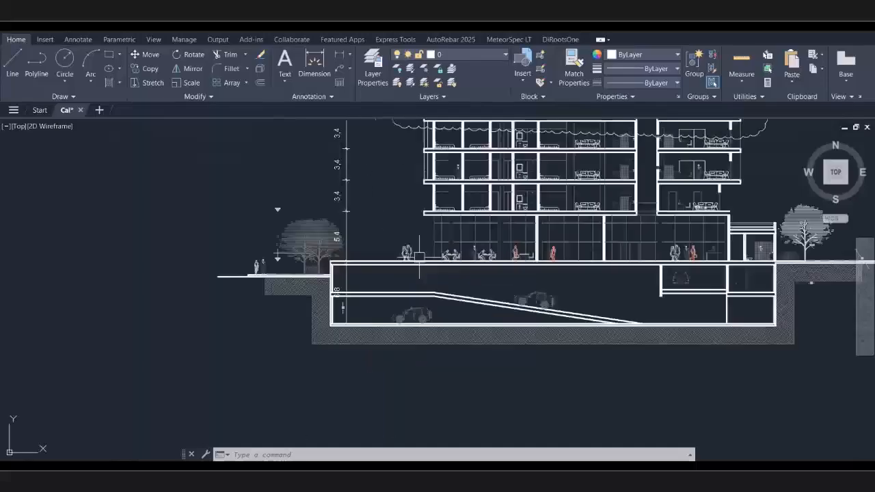
pyautogui.scroll(-3, 419, 256)
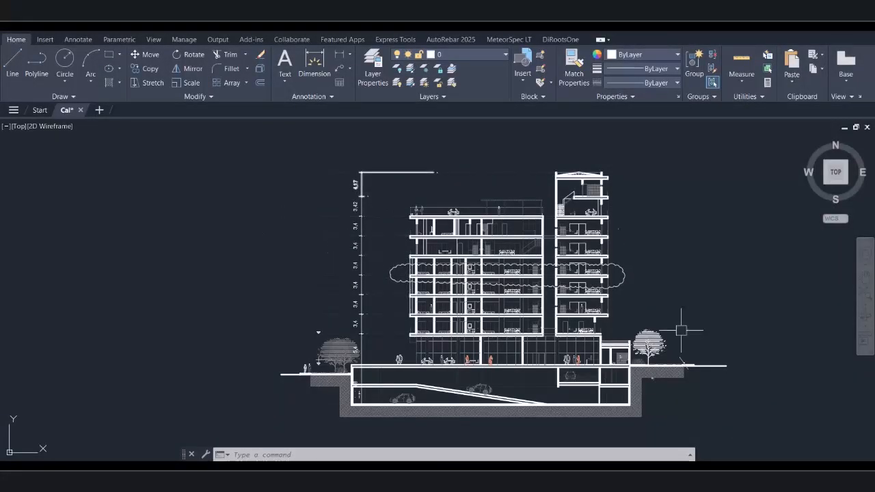
pyautogui.click(643, 480)
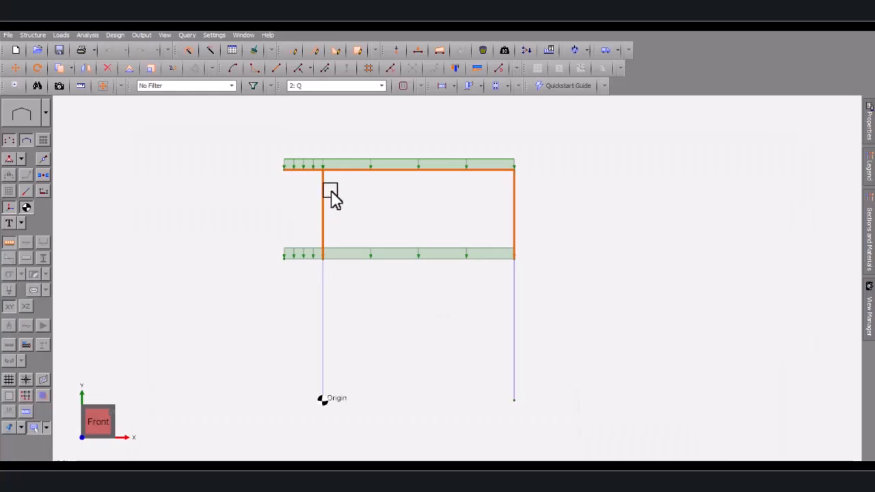
# Start a line copy of the selected storey from the lower floor node
pyautogui.scroll(-1, 331, 190)
pyautogui.rightClick(323, 219)
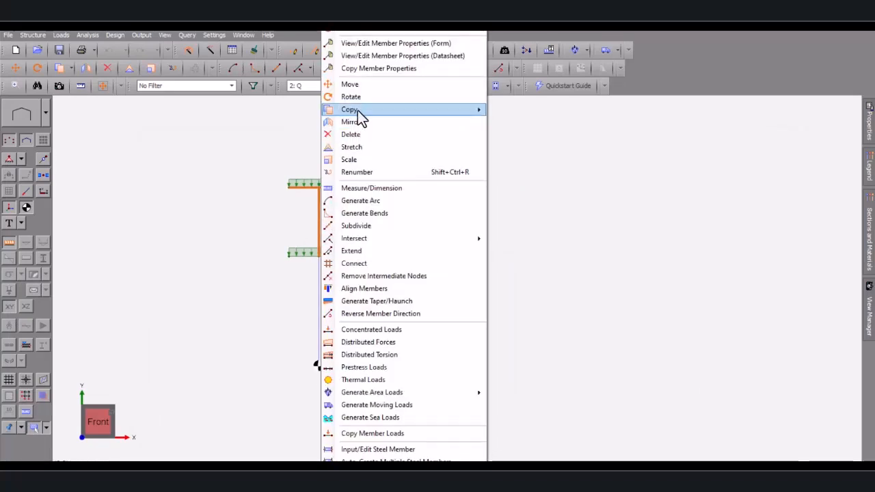
pyautogui.moveTo(357, 110)
pyautogui.click(527, 124)
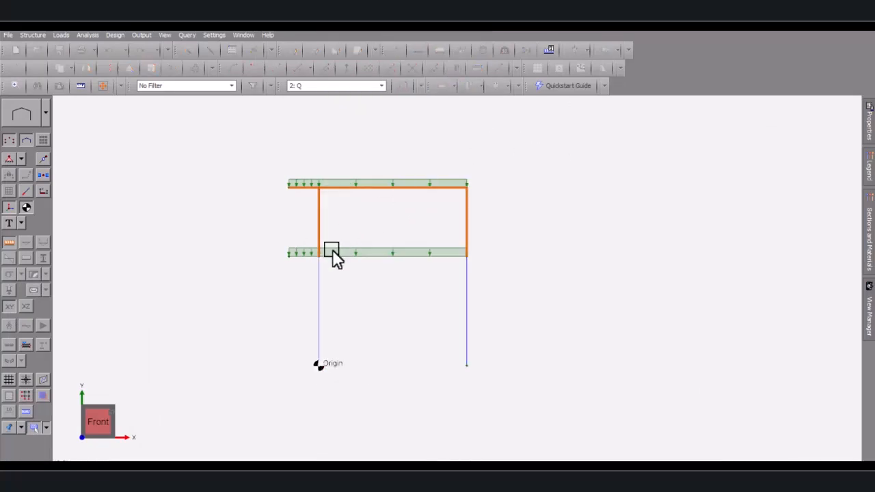
pyautogui.scroll(1, 316, 261)
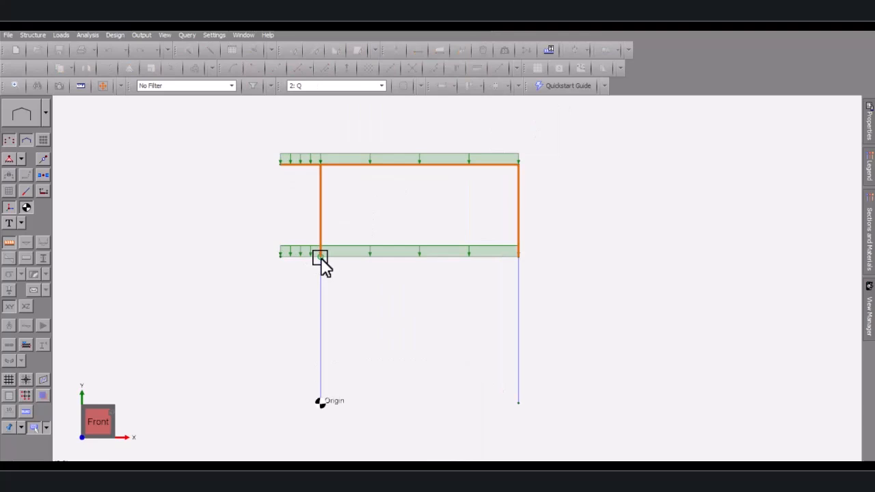
pyautogui.click(322, 259)
# End the copy line one storey up and make 6 additional copies
pyautogui.scroll(1, 321, 161)
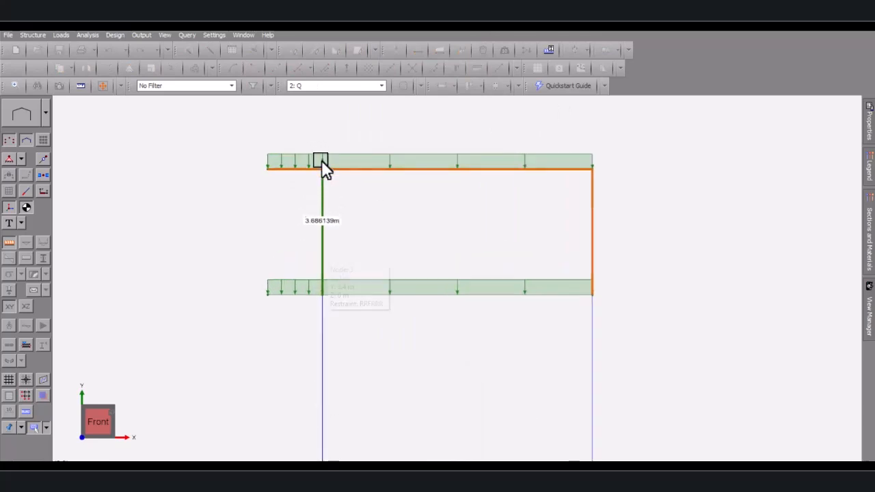
pyautogui.scroll(3, 322, 165)
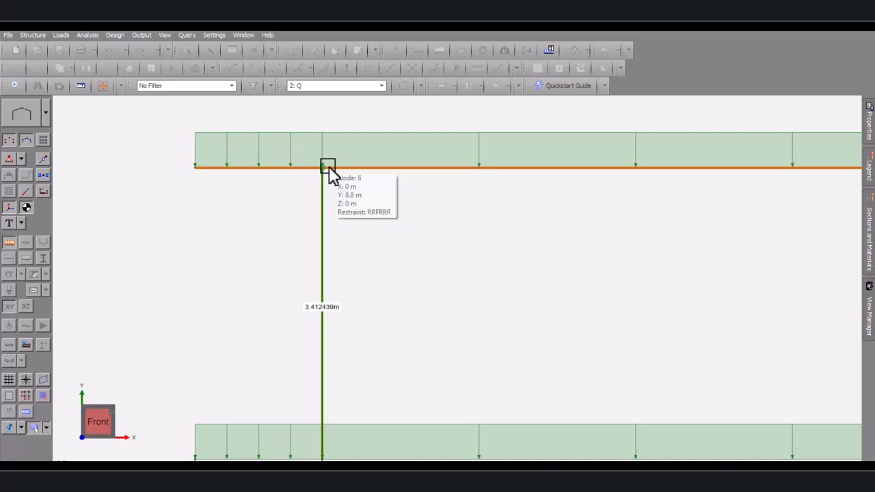
pyautogui.scroll(5, 314, 171)
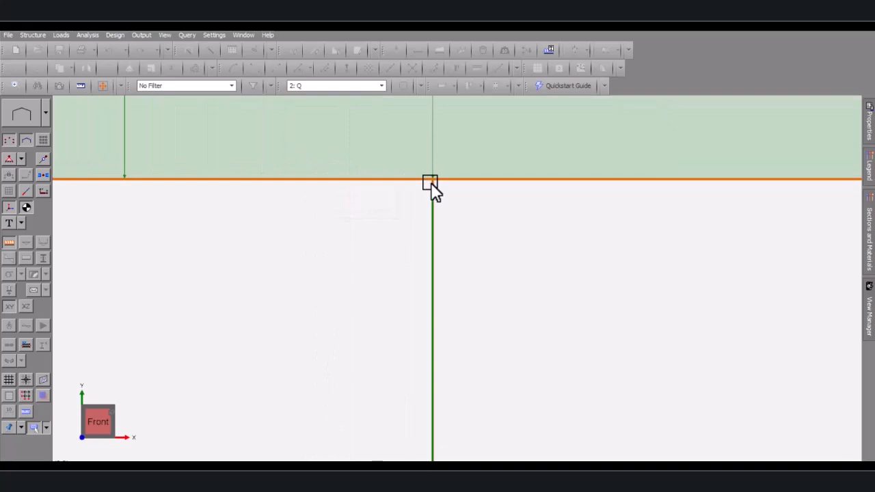
pyautogui.scroll(-5, 434, 178)
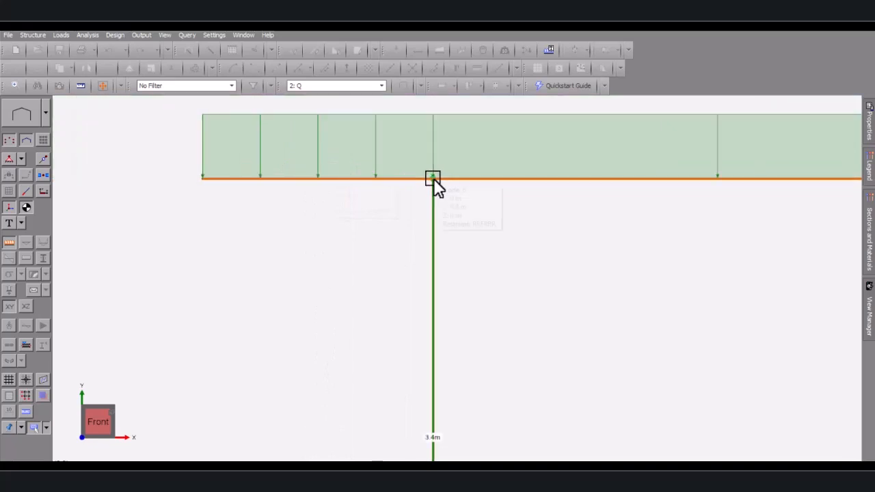
pyautogui.scroll(-2, 434, 179)
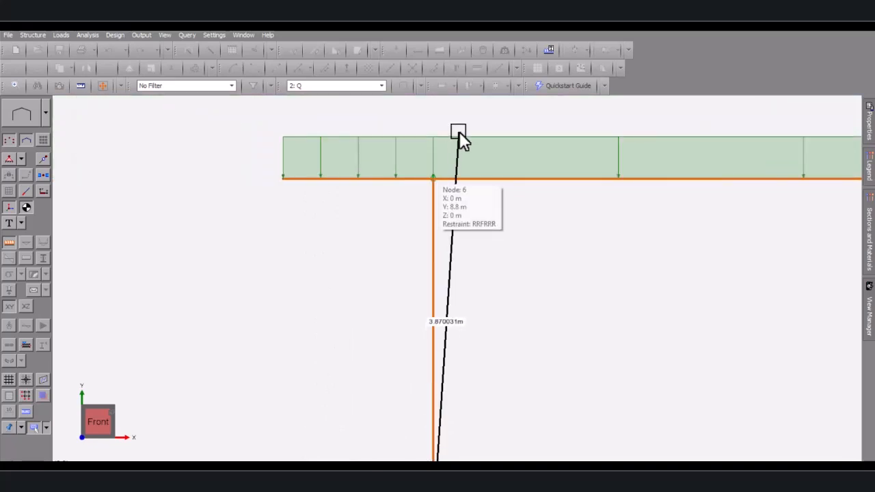
pyautogui.click(437, 178)
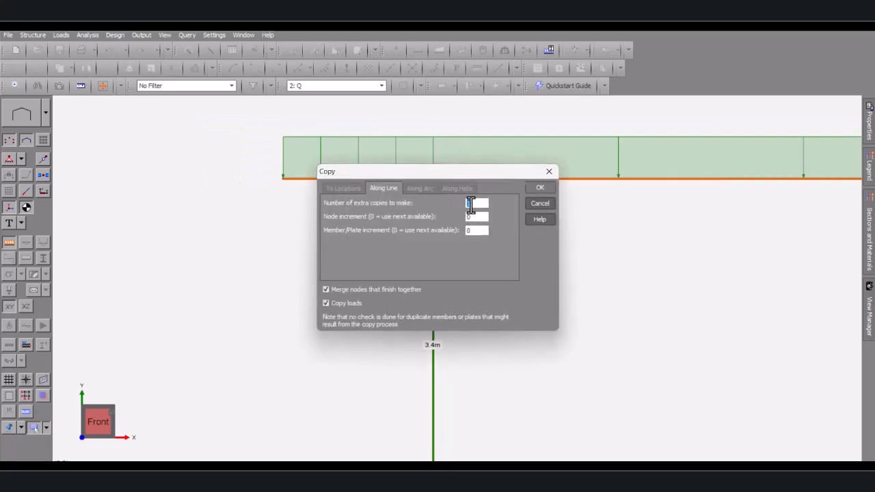
pyautogui.write('6')
pyautogui.click(540, 189)
pyautogui.scroll(-5, 392, 310)
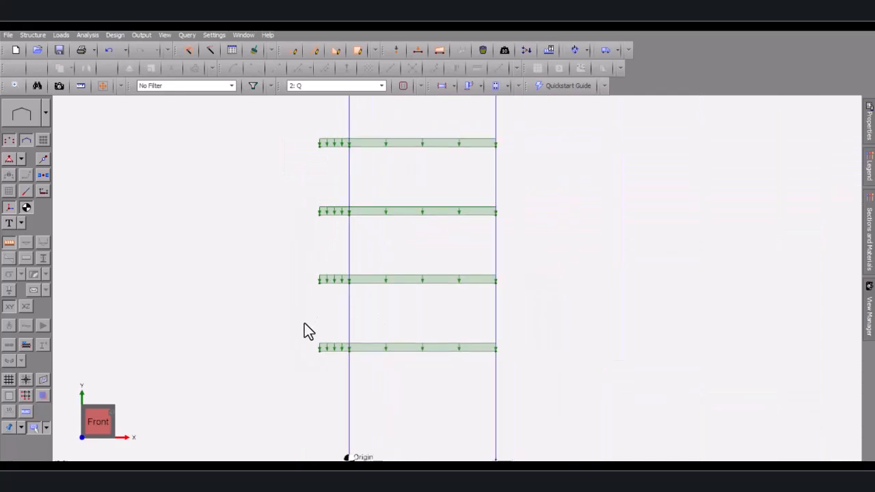
pyautogui.scroll(-6, 338, 310)
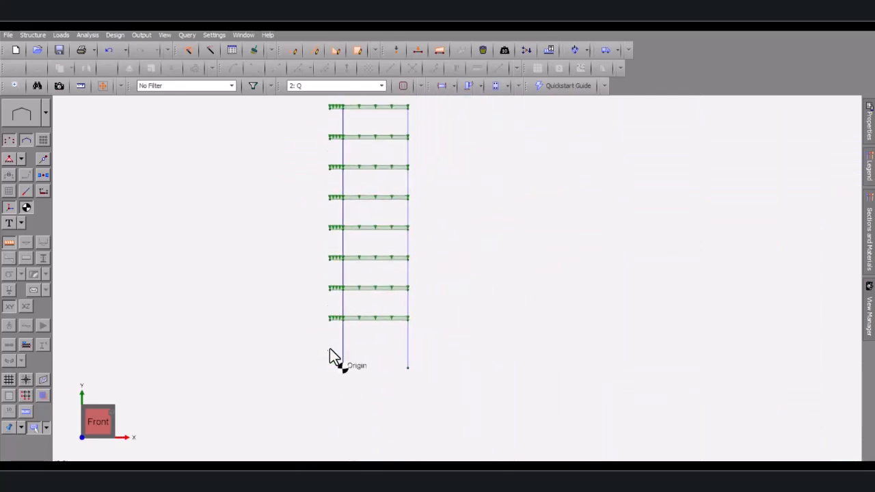
pyautogui.scroll(-2, 330, 328)
pyautogui.scroll(4, 344, 174)
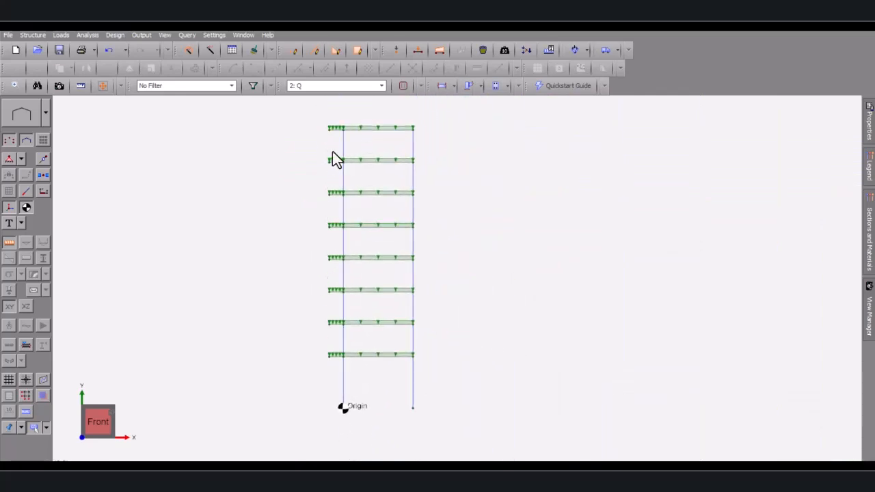
pyautogui.scroll(2, 328, 194)
pyautogui.scroll(1, 322, 182)
pyautogui.scroll(-4, 319, 277)
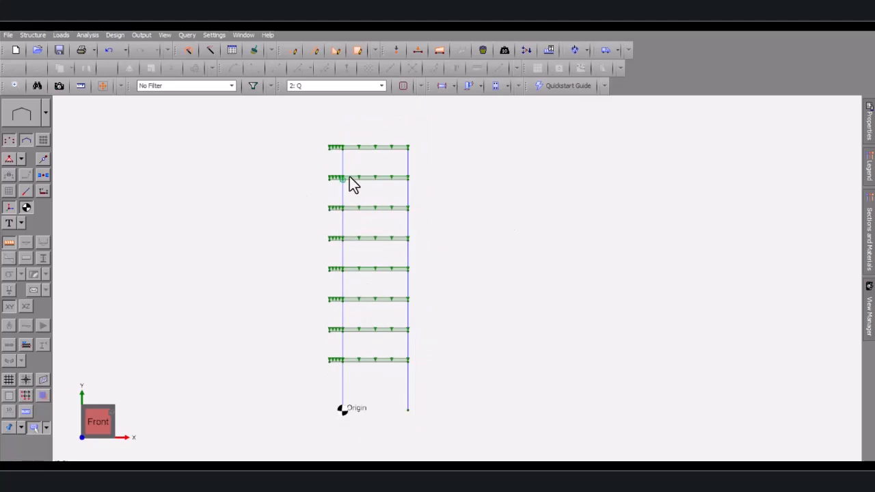
pyautogui.scroll(1, 380, 314)
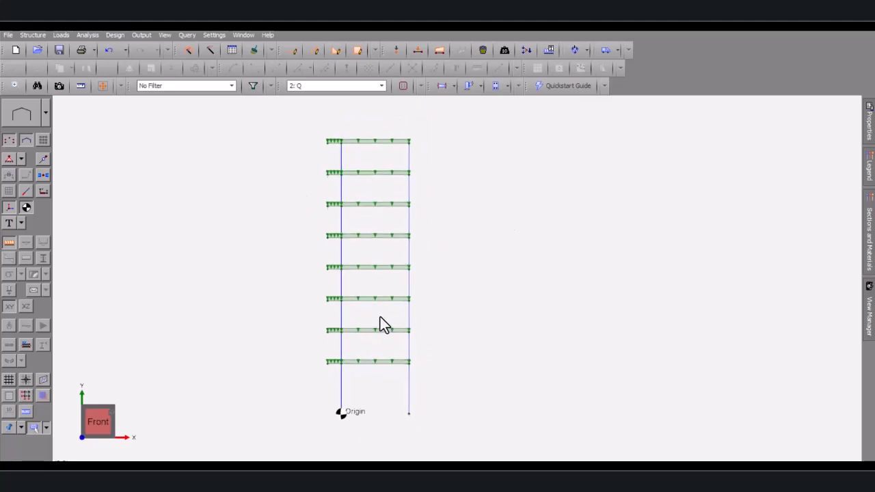
pyautogui.scroll(-1, 356, 327)
pyautogui.scroll(1, 357, 317)
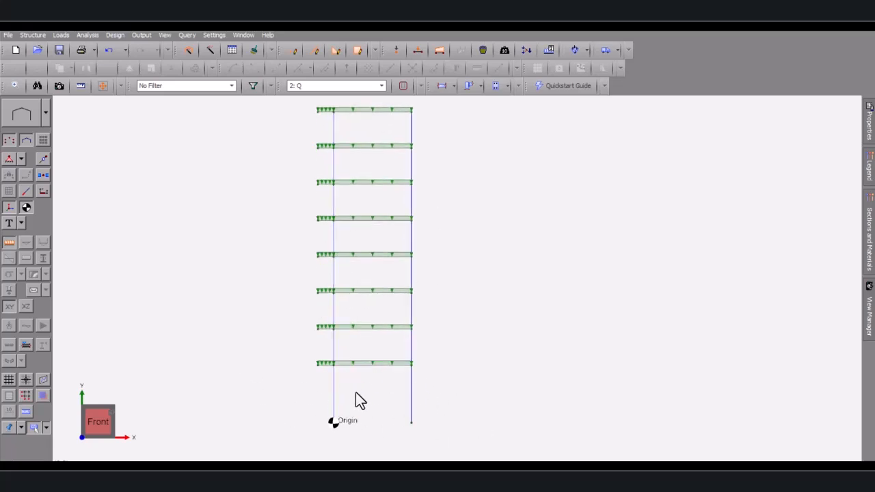
pyautogui.scroll(-2, 312, 404)
pyautogui.scroll(1, 289, 363)
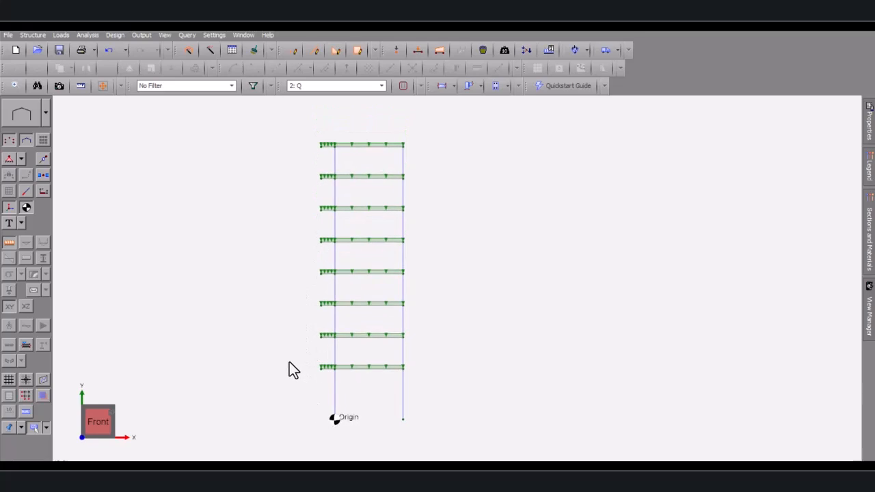
# Attempt a linear static analysis setup, then cancel after the no-load-cases message
pyautogui.click(86, 36)
pyautogui.click(106, 48)
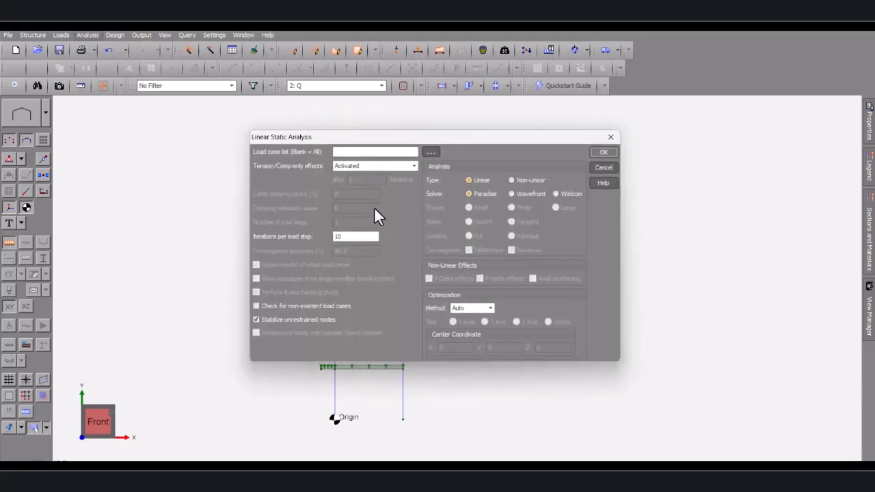
pyautogui.click(432, 149)
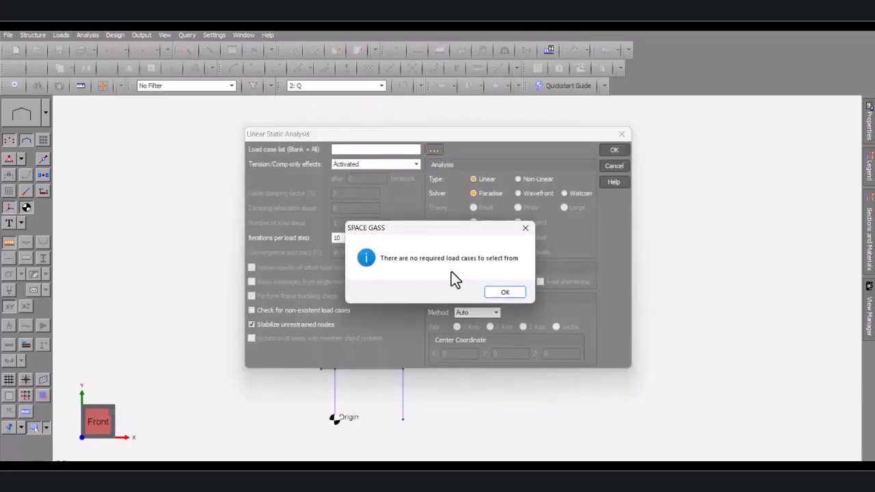
pyautogui.click(526, 229)
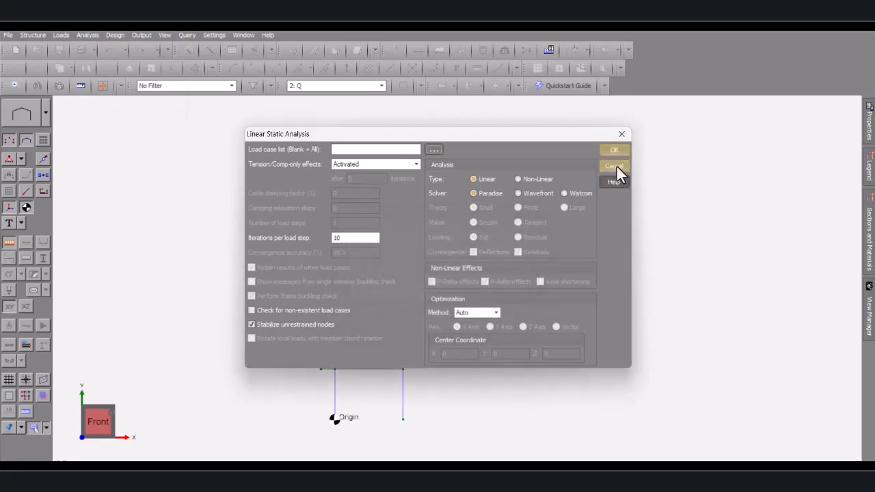
pyautogui.click(434, 151)
pyautogui.click(527, 228)
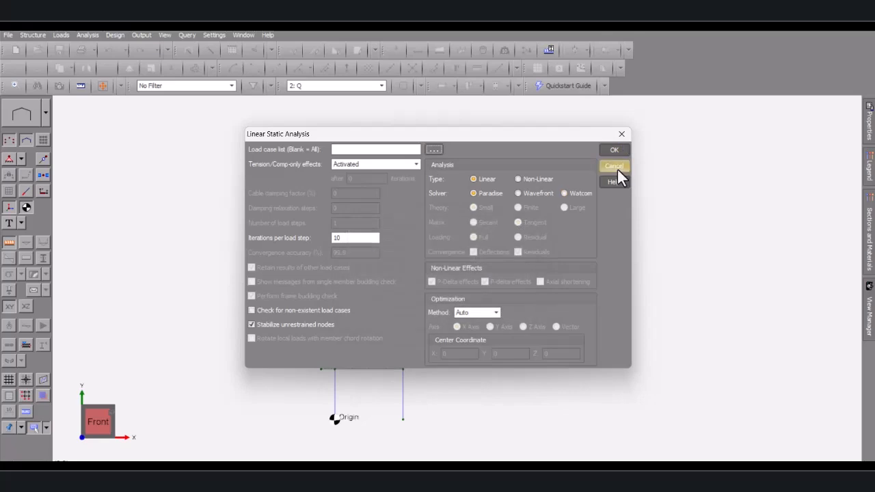
pyautogui.click(614, 152)
# Display load case 1: G on the frame instead of Q
pyautogui.click(342, 85)
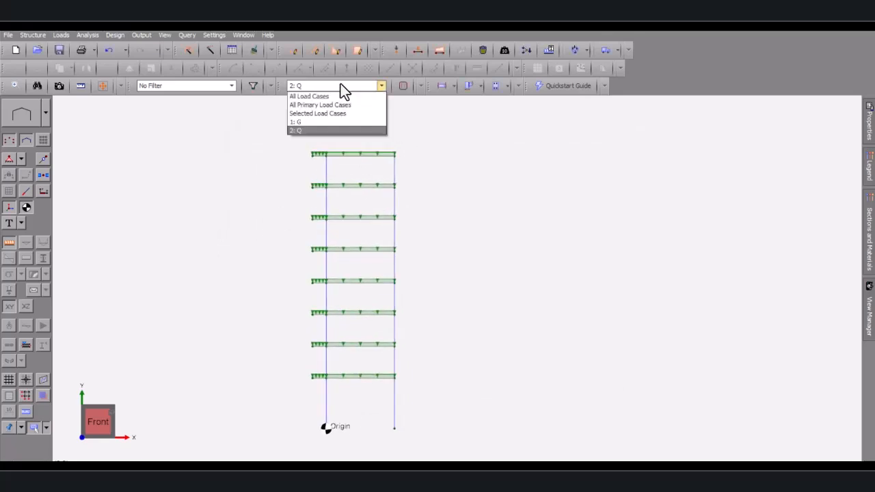
pyautogui.click(301, 121)
pyautogui.scroll(1, 339, 210)
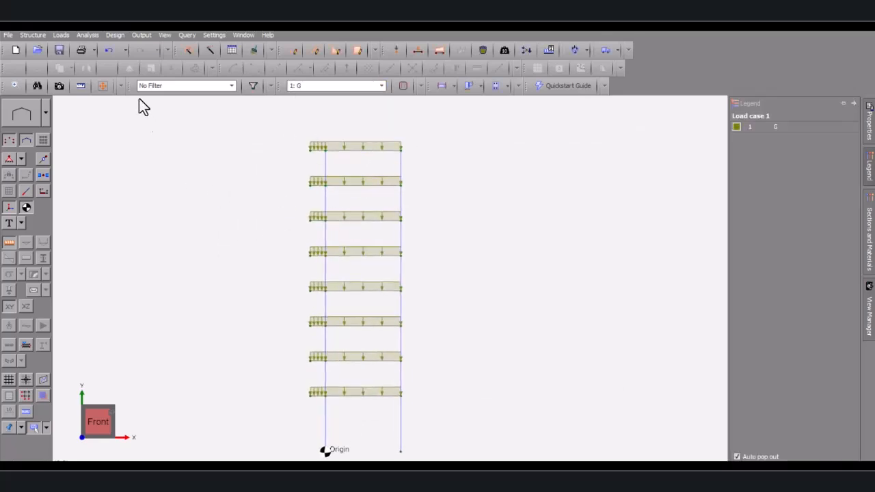
pyautogui.click(62, 35)
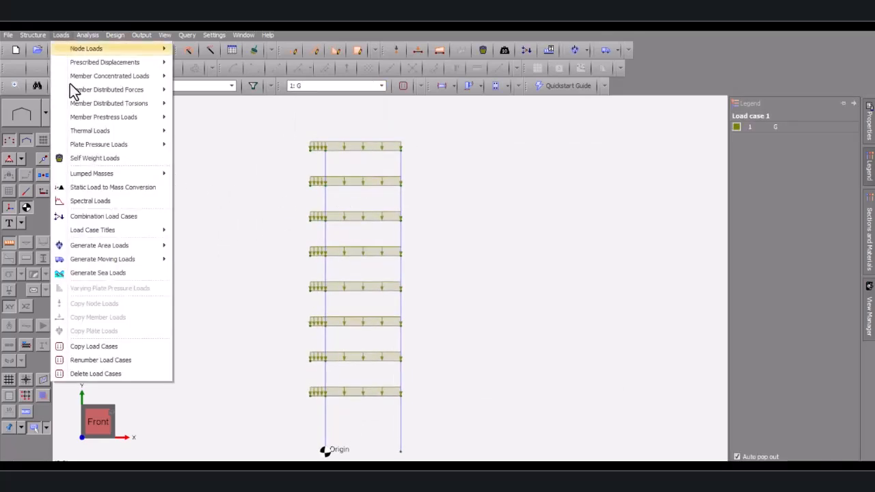
# Add combination case 3, C2, with G factor 1.35
pyautogui.click(95, 217)
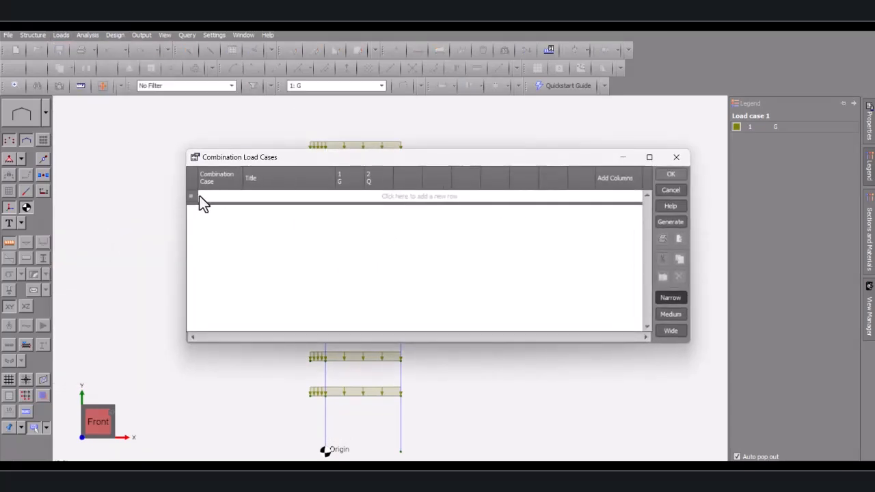
pyautogui.click(204, 197)
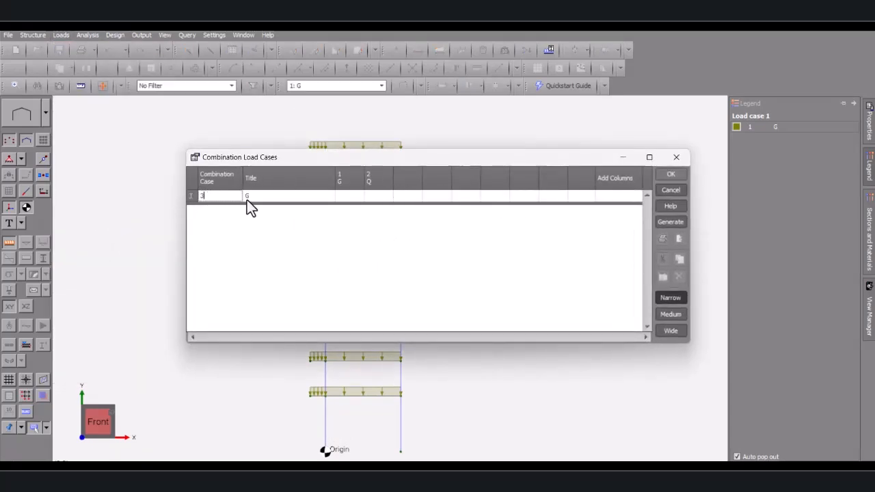
pyautogui.click(267, 196)
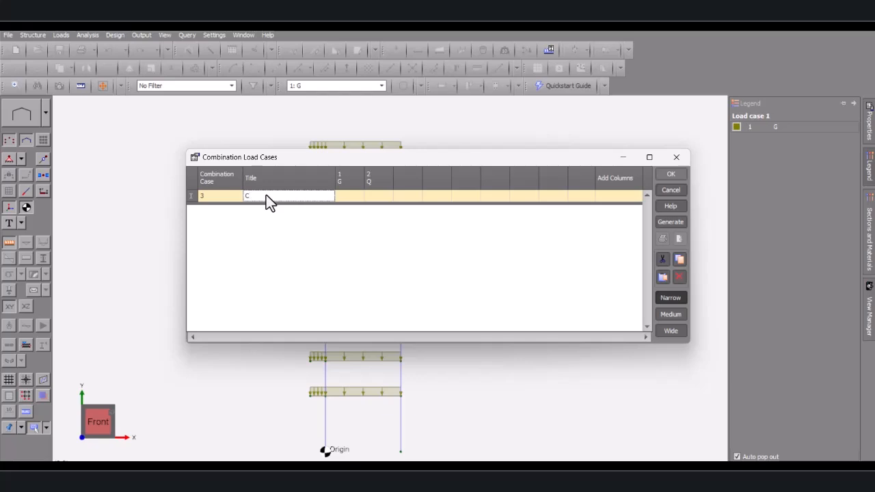
pyautogui.write('C2')
pyautogui.click(346, 197)
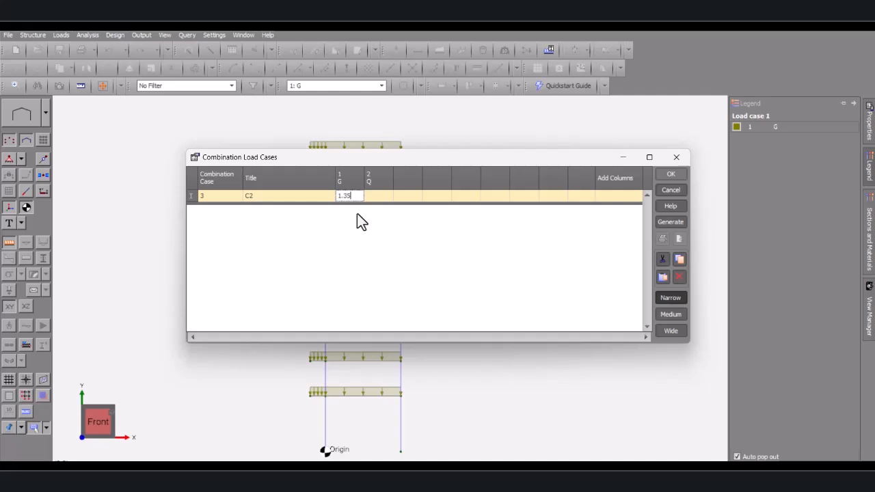
pyautogui.write('1.35')
pyautogui.press('Return')
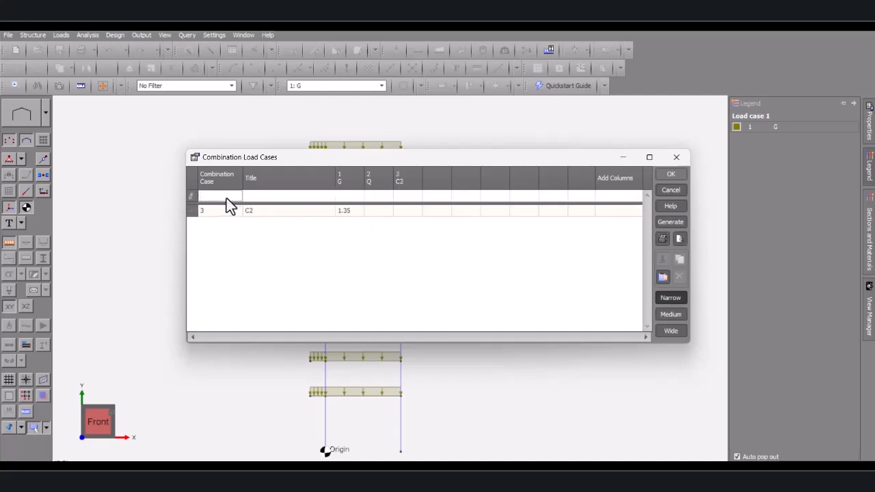
# Add combination case 4, C3, with G factor 1.2 and Q factor 1.5
pyautogui.click(227, 197)
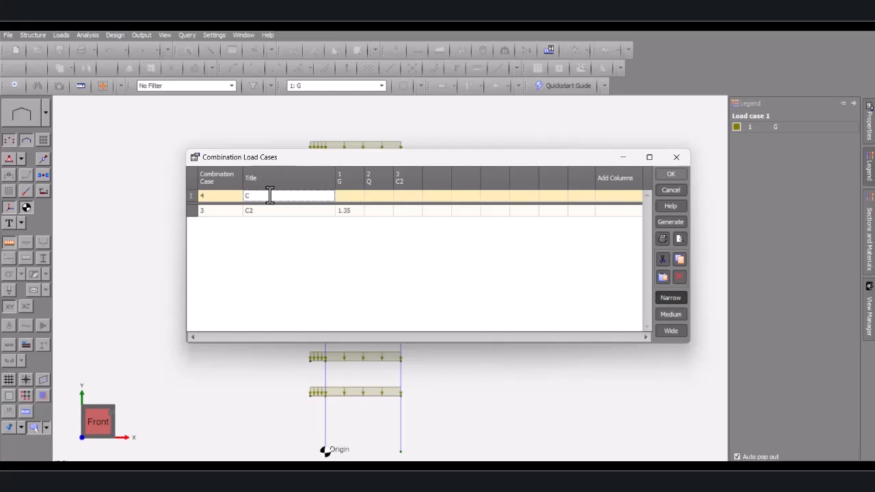
pyautogui.click(350, 196)
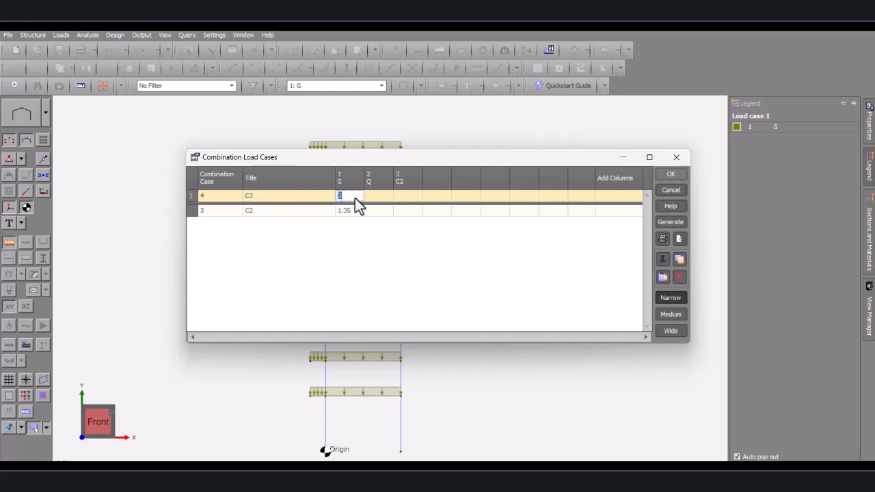
pyautogui.write('1.2')
pyautogui.click(381, 197)
pyautogui.write('1.5')
pyautogui.press('Return')
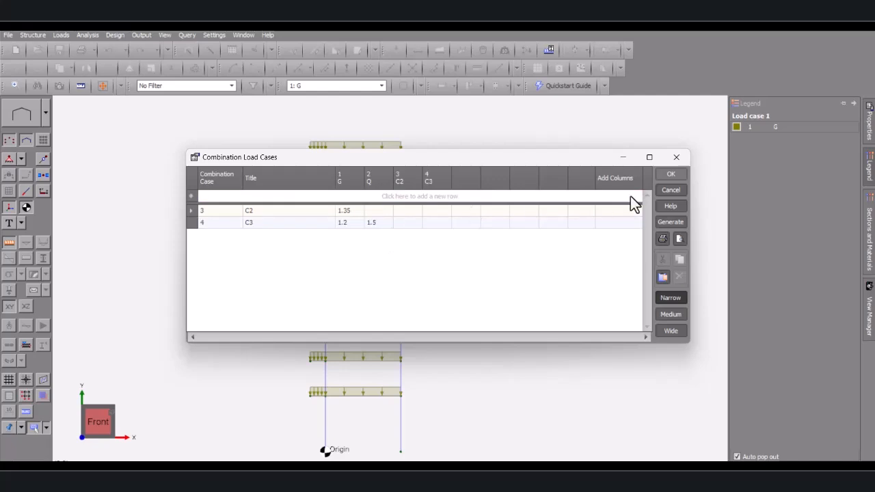
# Add combination case 5, S, with G factor 1 and Q factor 0.6
pyautogui.click(280, 195)
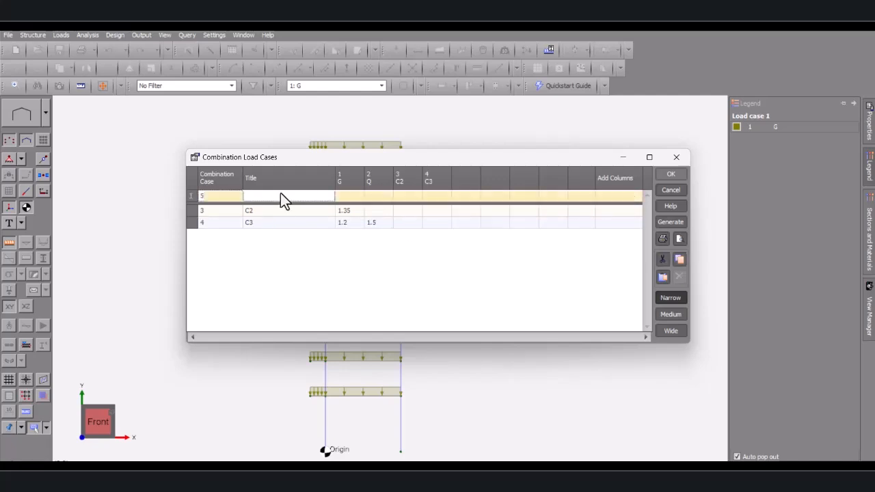
pyautogui.write('C')
pyautogui.press('Escape')
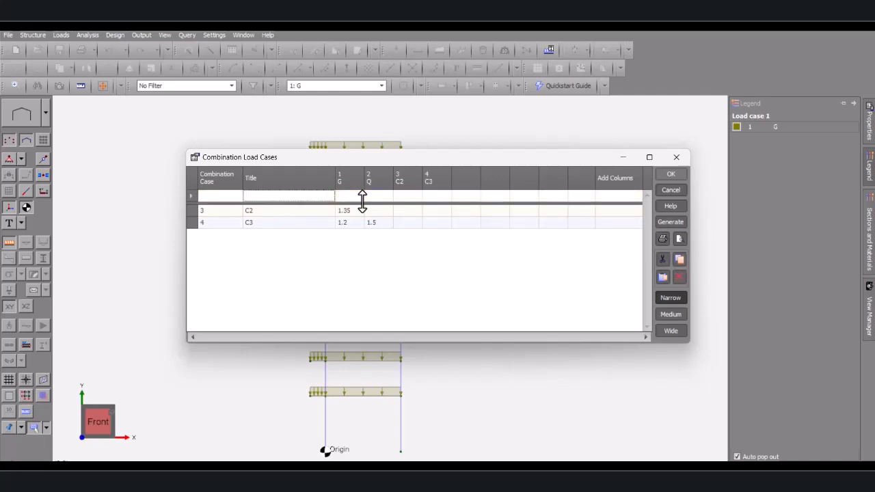
pyautogui.click(347, 196)
pyautogui.write('1')
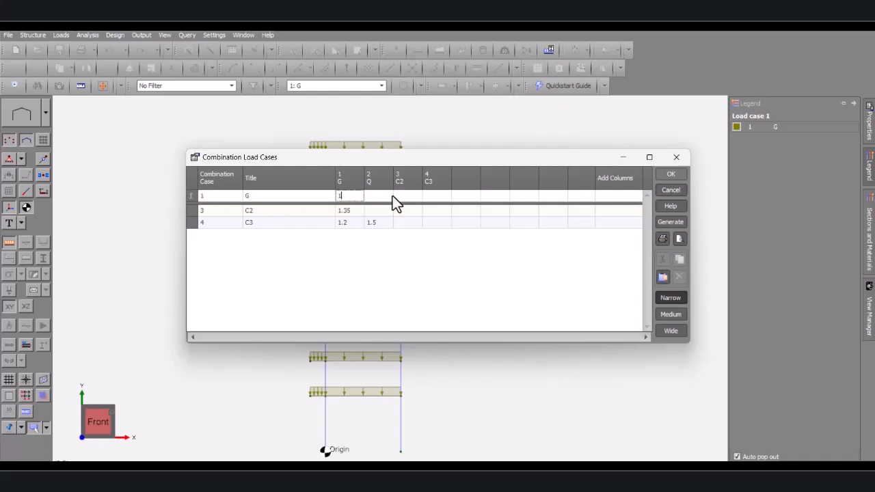
pyautogui.click(392, 195)
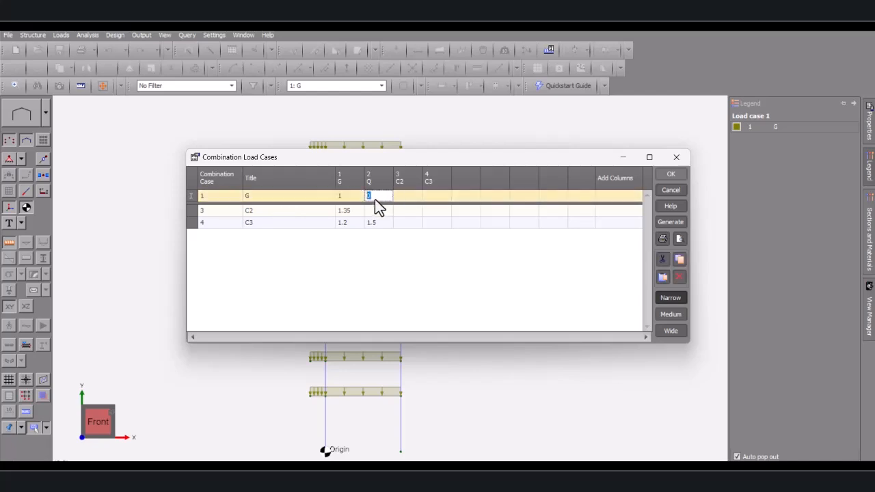
pyautogui.write('0.6')
pyautogui.click(250, 198)
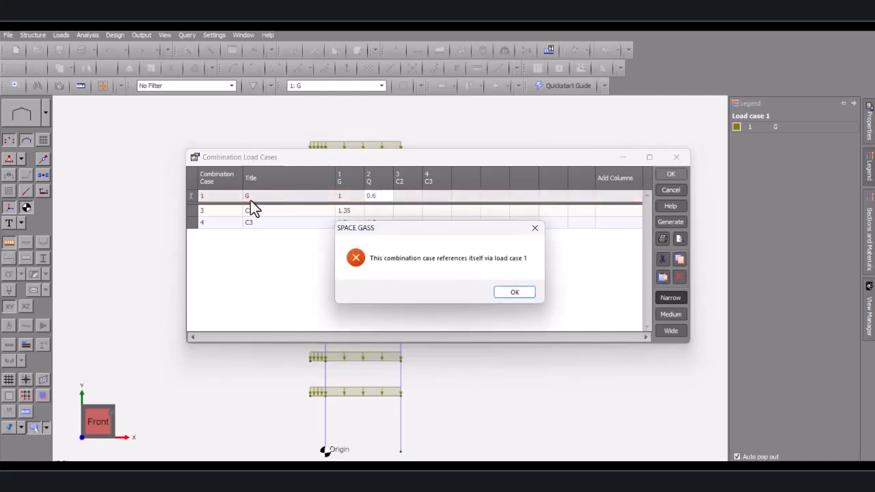
pyautogui.click(535, 228)
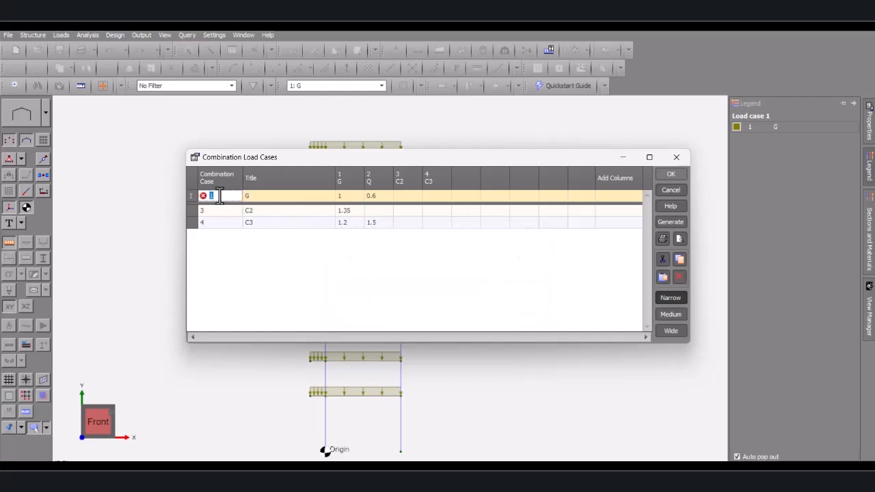
pyautogui.doubleClick(256, 196)
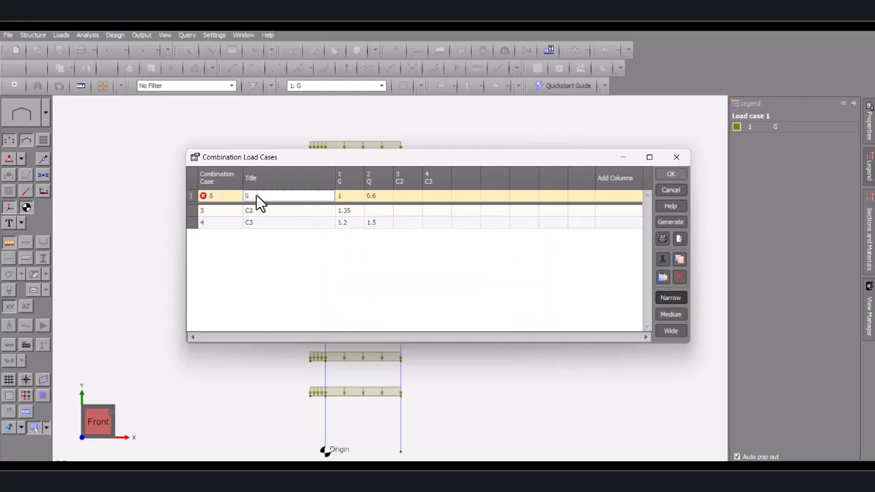
pyautogui.write('S')
pyautogui.click(283, 256)
# Save the combination cases and run a linear static analysis of load cases 1–5
pyautogui.click(671, 175)
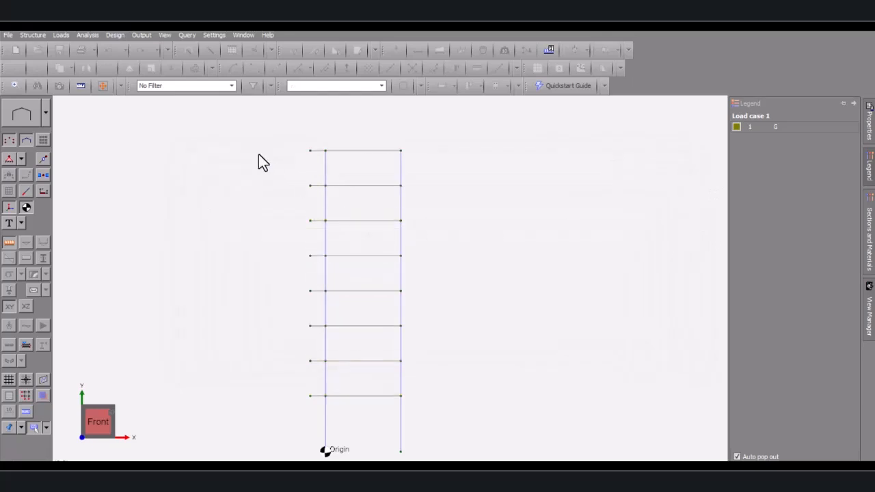
pyautogui.click(87, 36)
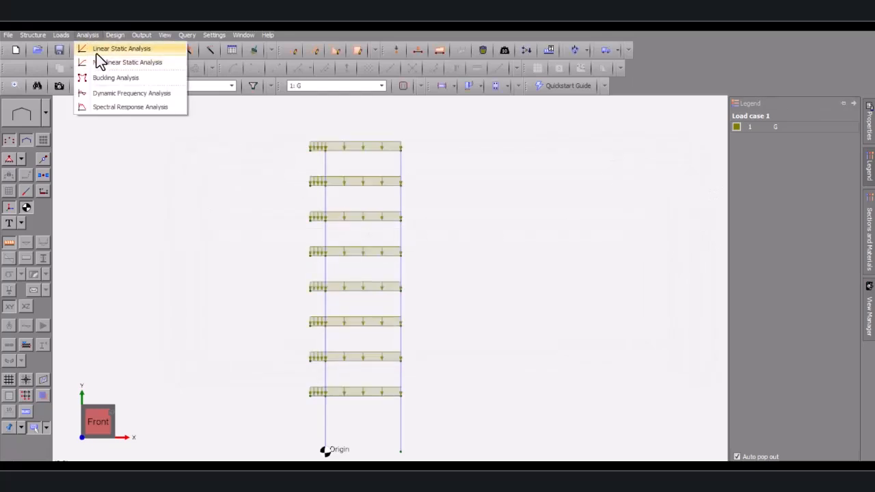
pyautogui.click(96, 50)
pyautogui.click(433, 150)
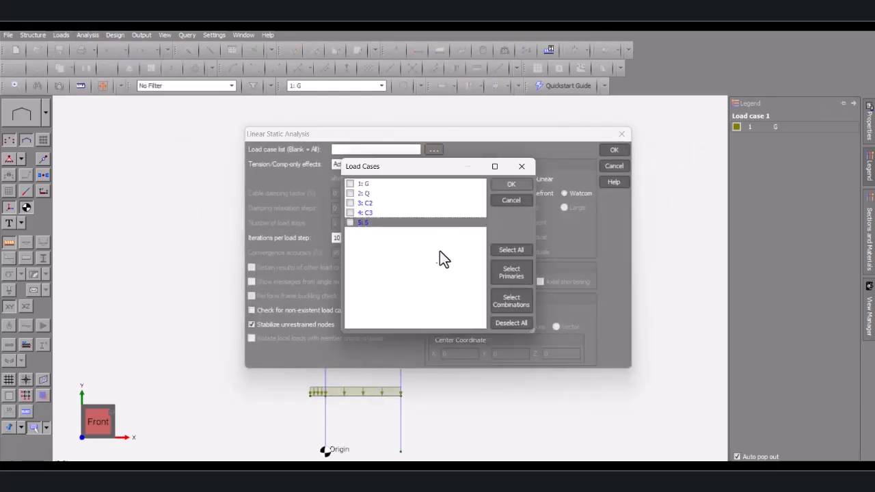
pyautogui.click(518, 250)
pyautogui.click(512, 185)
pyautogui.click(617, 151)
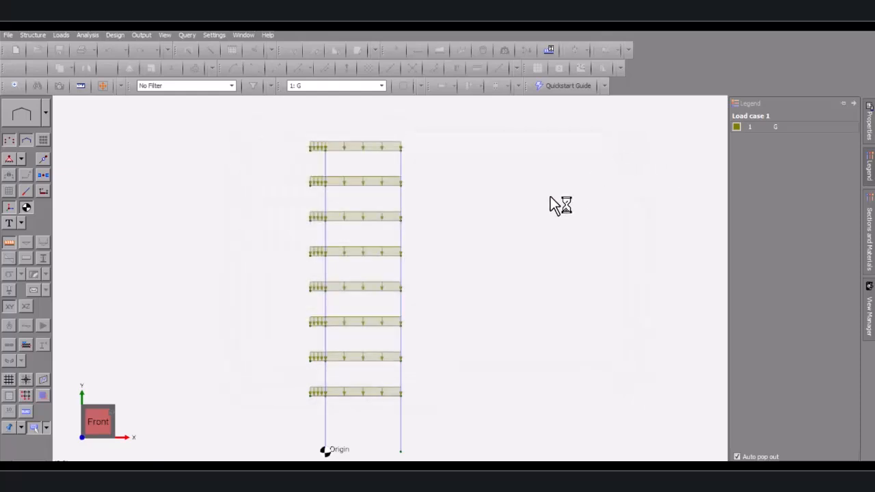
pyautogui.click(526, 326)
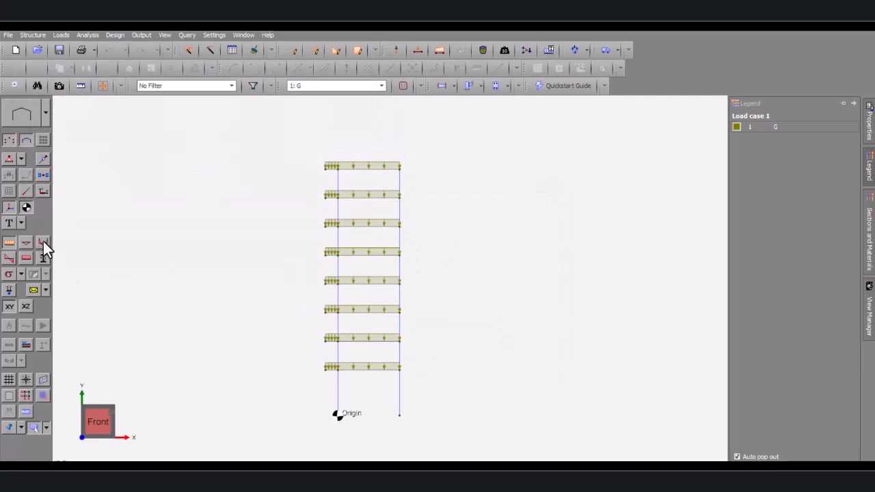
# Hide the applied loads and display results for combination C2
pyautogui.click(9, 242)
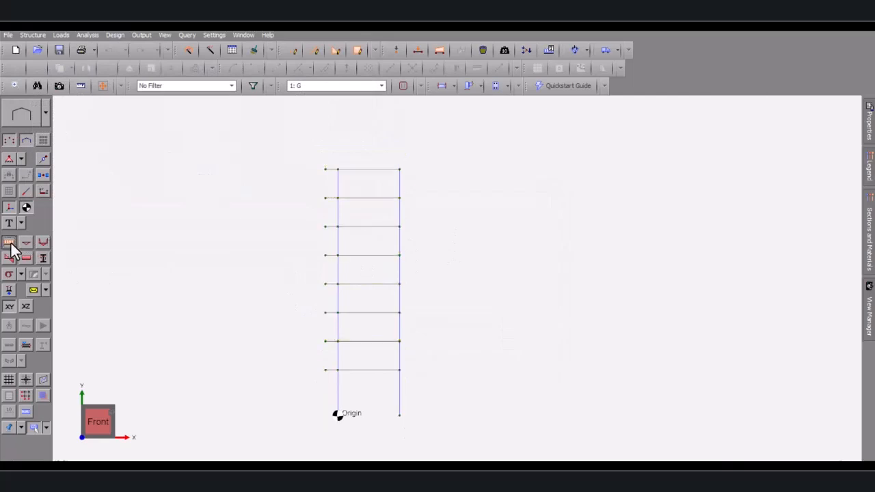
pyautogui.click(318, 87)
pyautogui.click(301, 148)
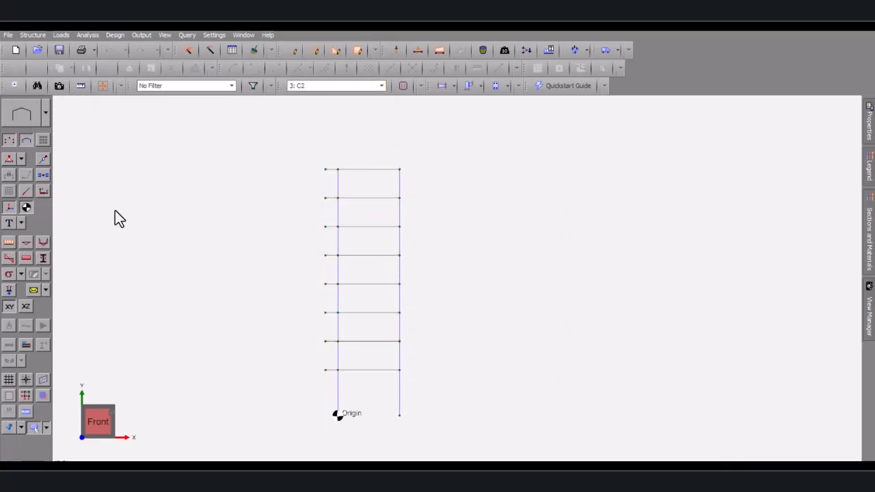
# Show bending moment diagrams on the frame with moment value labels
pyautogui.click(42, 242)
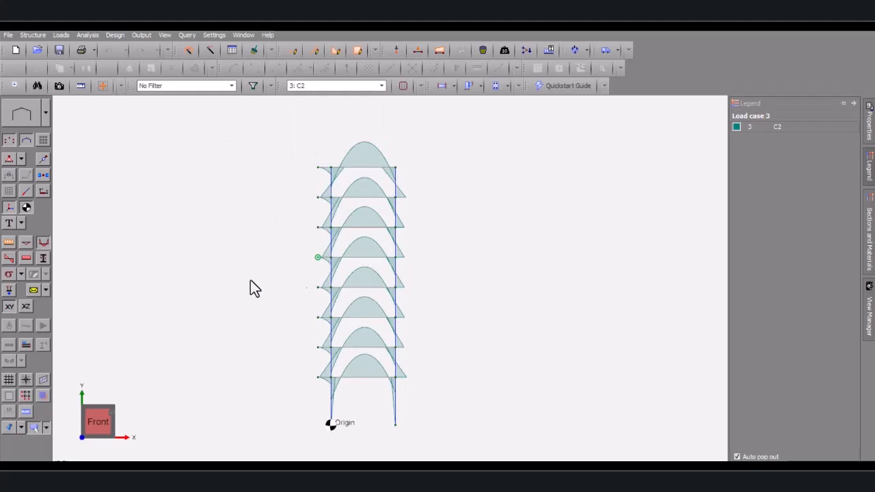
pyautogui.click(21, 223)
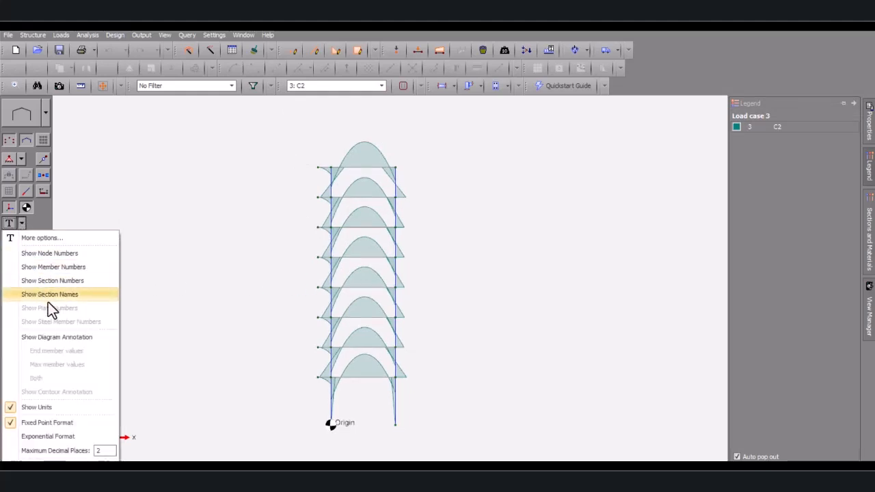
pyautogui.click(24, 337)
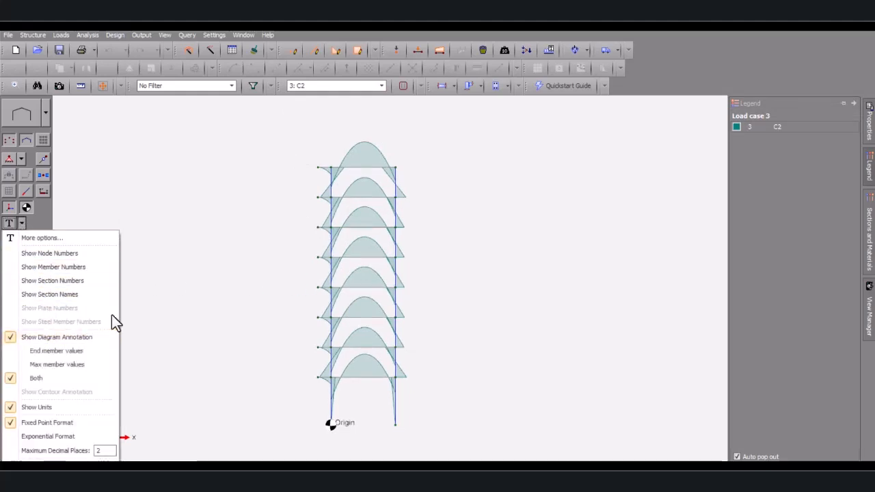
pyautogui.click(171, 314)
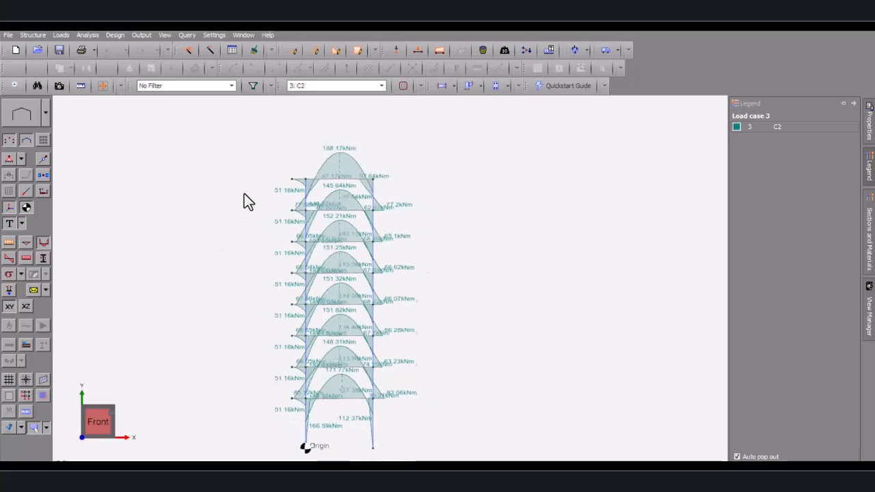
pyautogui.scroll(-2, 267, 178)
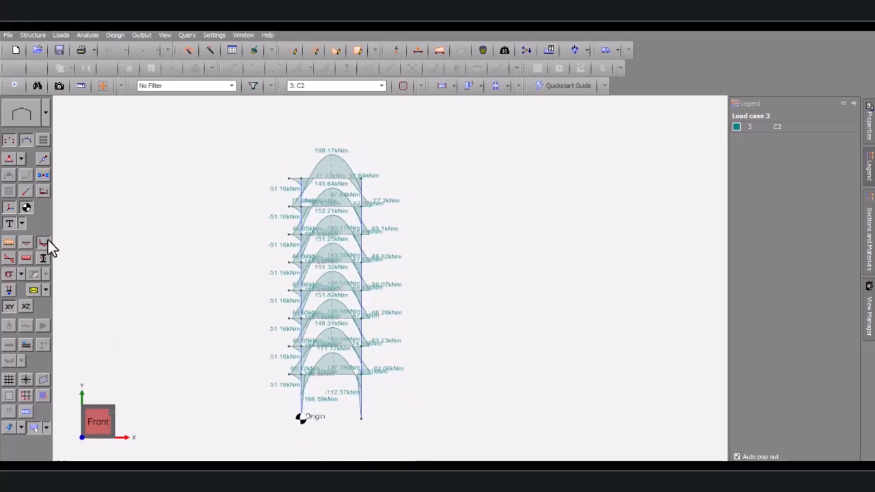
# Switch the displayed load case to C3, then to load case 5 (S)
pyautogui.click(304, 87)
pyautogui.click(299, 156)
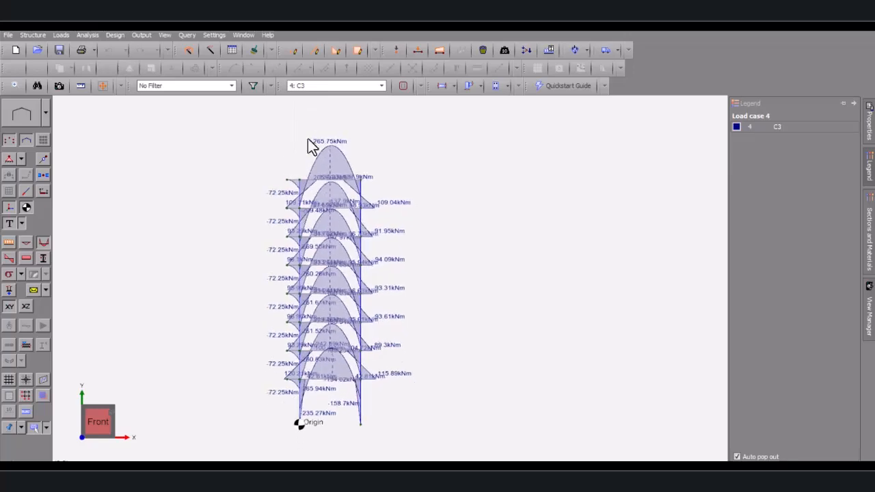
pyautogui.click(304, 88)
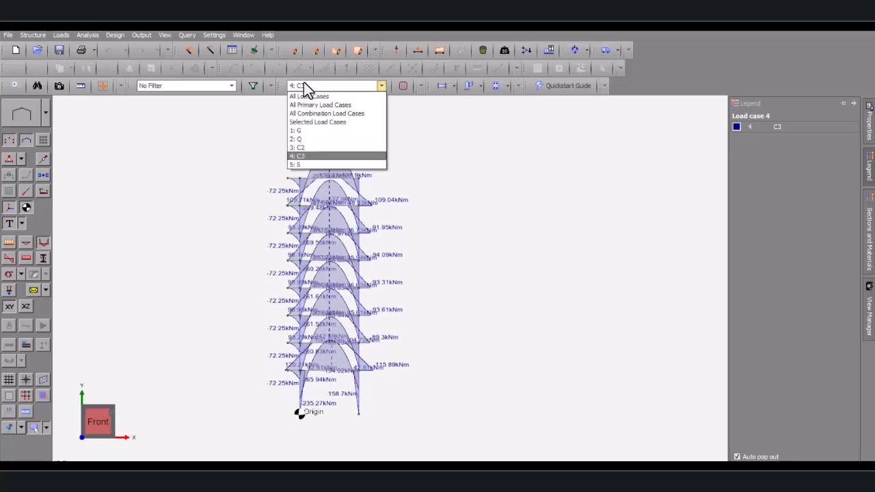
pyautogui.click(298, 165)
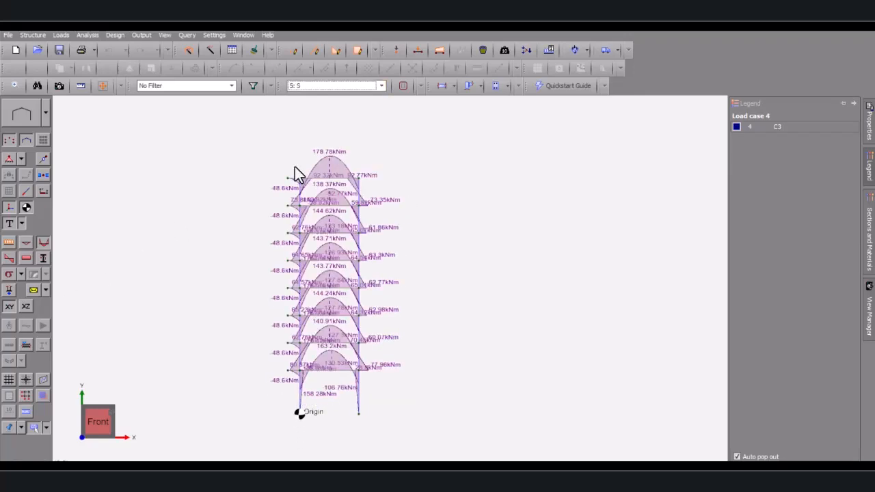
# Show combination S's deflected shape with displacement values (7.58 mm at top midspan) and launch the calculator
pyautogui.click(43, 245)
pyautogui.click(28, 244)
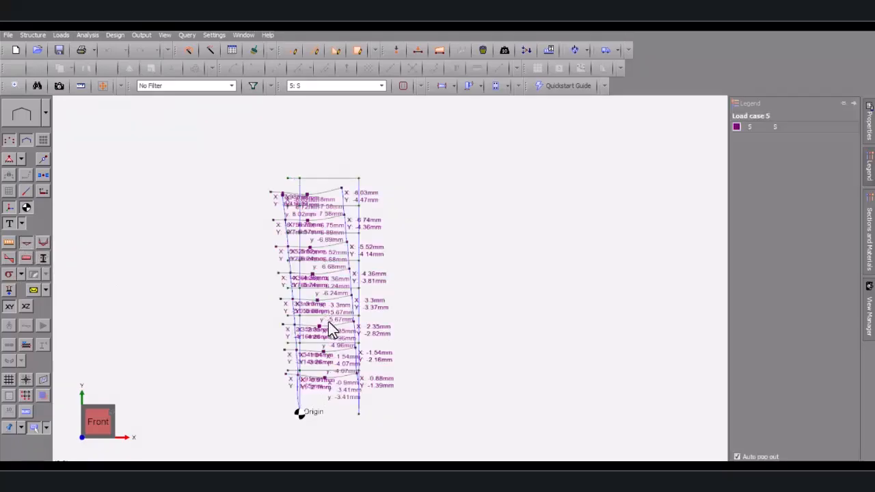
pyautogui.scroll(6, 298, 330)
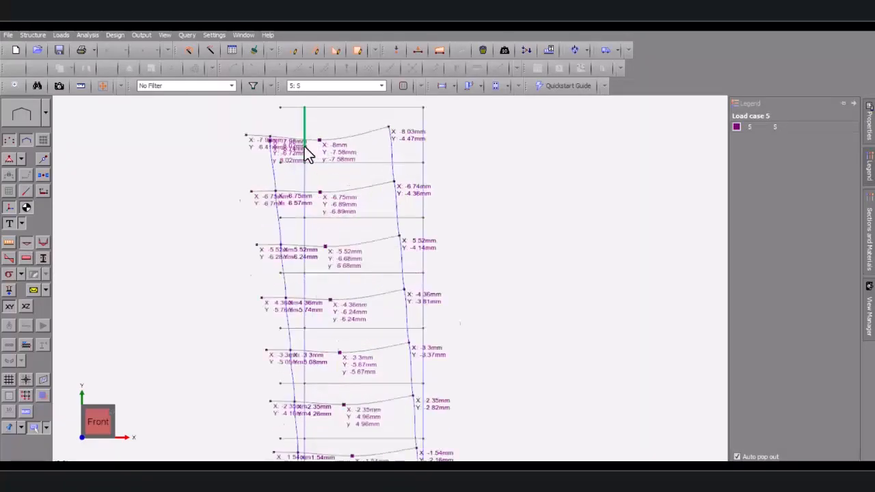
pyautogui.scroll(-8, 313, 144)
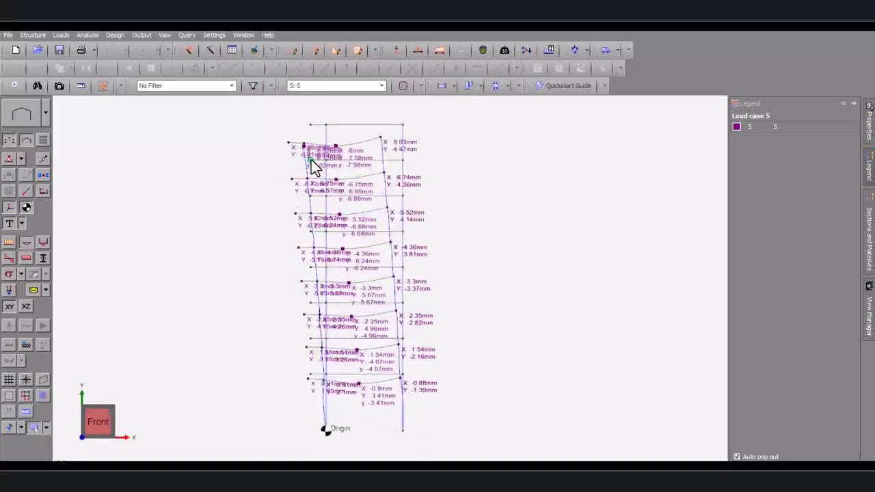
pyautogui.scroll(5, 311, 160)
pyautogui.scroll(-5, 383, 154)
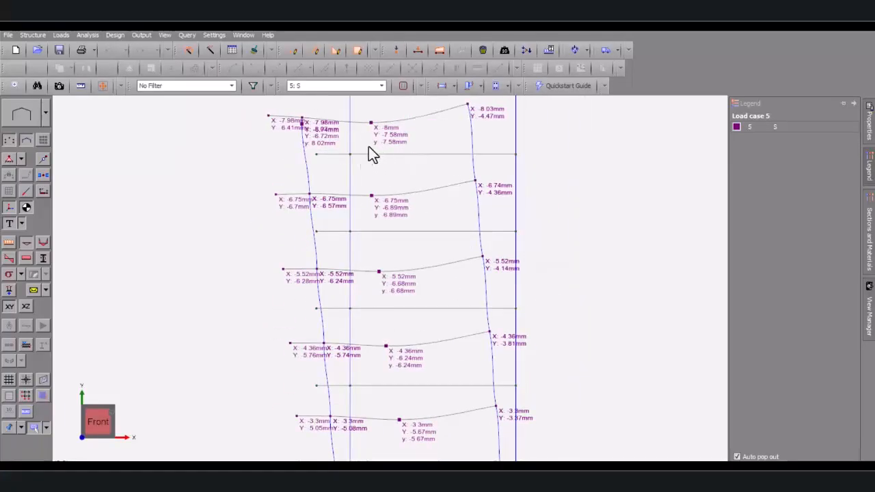
pyautogui.scroll(-4, 387, 164)
pyautogui.scroll(5, 362, 164)
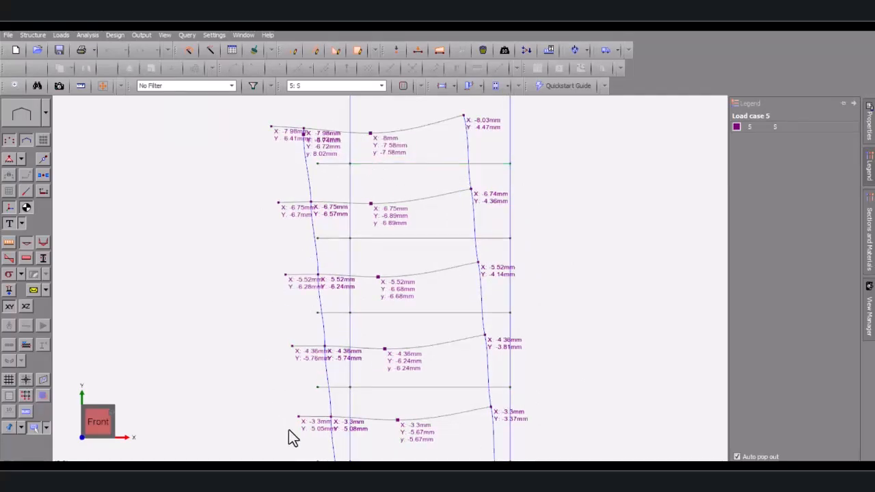
pyautogui.click(294, 467)
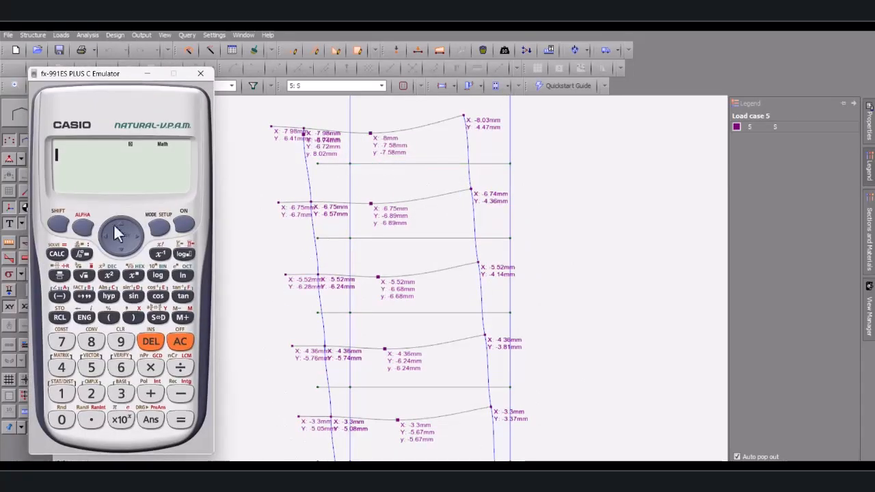
# Calculate 7300 ÷ 250 and convert the answer to the decimal 29.2
pyautogui.scroll(-1, 232, 264)
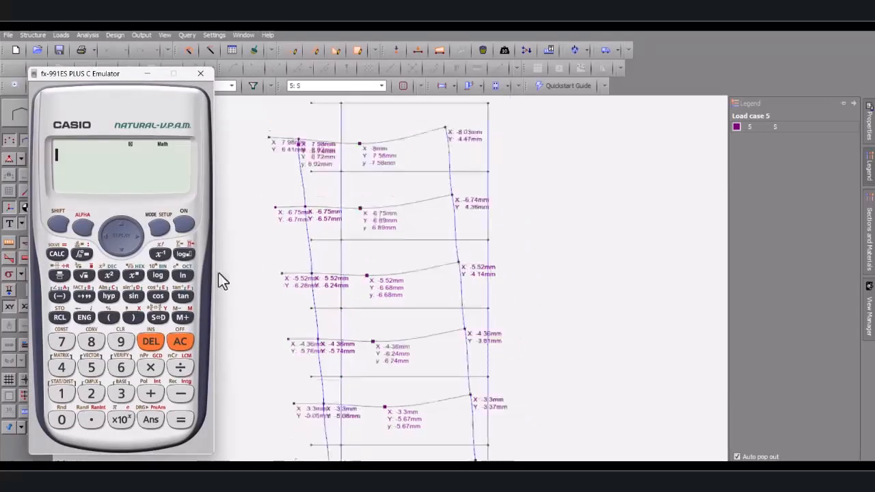
pyautogui.click(61, 342)
pyautogui.click(119, 395)
pyautogui.doubleClick(61, 420)
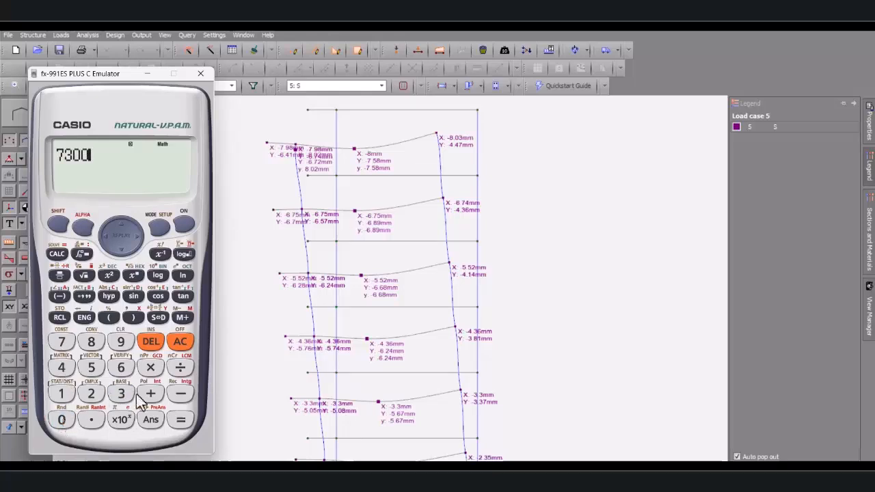
pyautogui.click(181, 368)
pyautogui.click(91, 394)
pyautogui.click(91, 367)
pyautogui.click(62, 420)
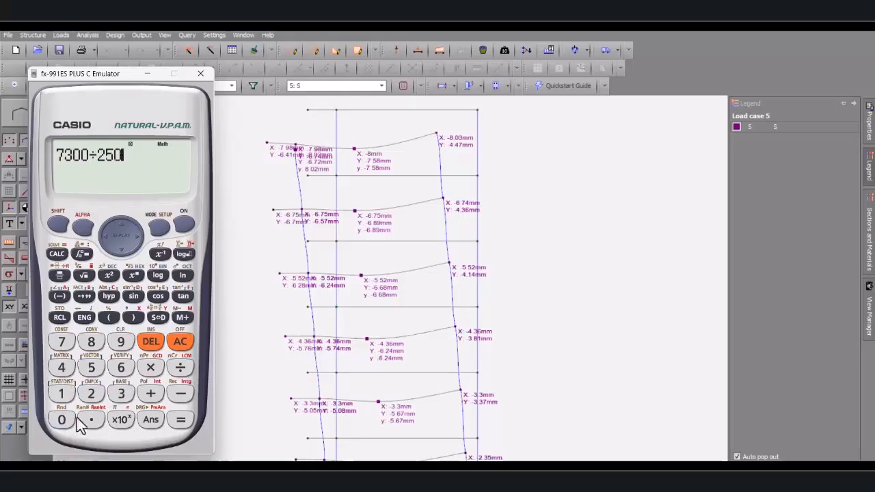
pyautogui.click(181, 420)
pyautogui.click(56, 227)
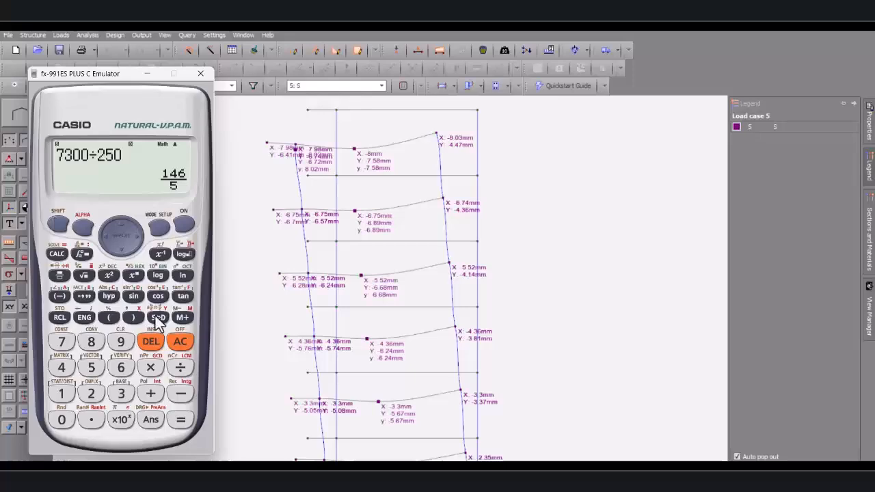
pyautogui.click(181, 421)
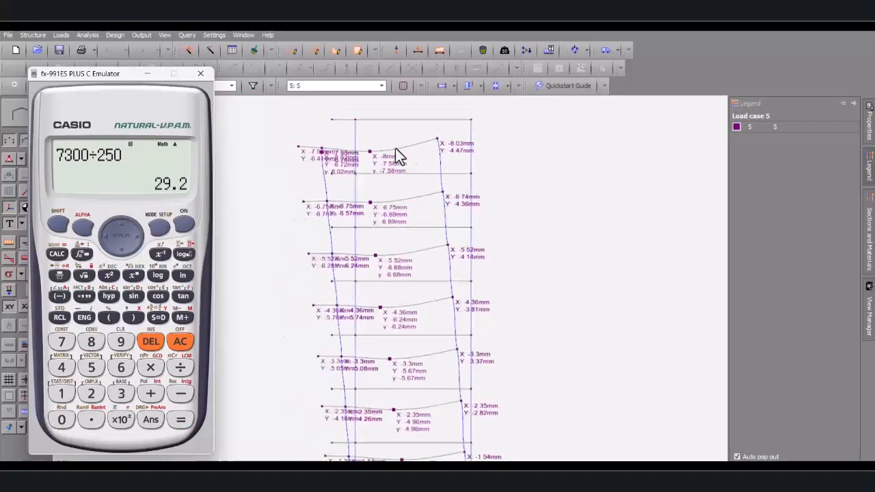
# Minimise the calculator emulator to return to the deflected frame
pyautogui.scroll(1, 376, 184)
pyautogui.scroll(-1, 400, 159)
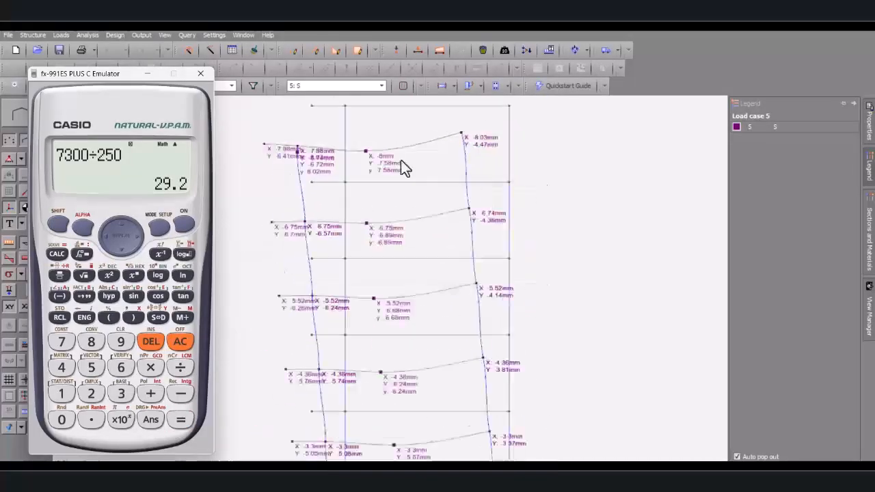
pyautogui.scroll(1, 285, 148)
pyautogui.scroll(-3, 295, 153)
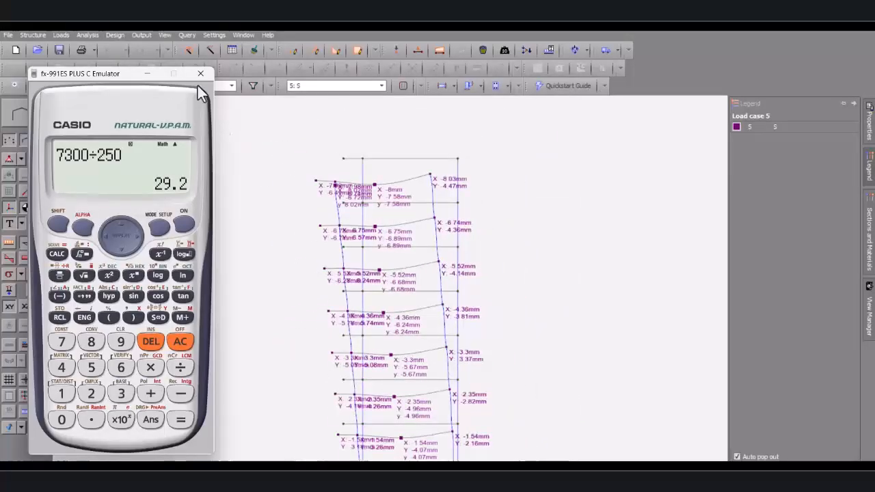
pyautogui.click(146, 74)
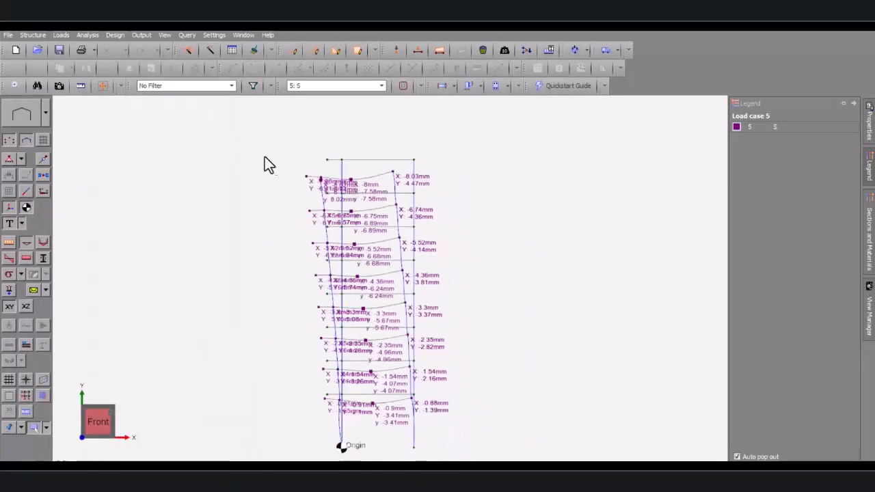
# Switch off the deflected shape to show the plain undeformed frame, then open the Design menu
pyautogui.click(25, 241)
pyautogui.scroll(-2, 326, 230)
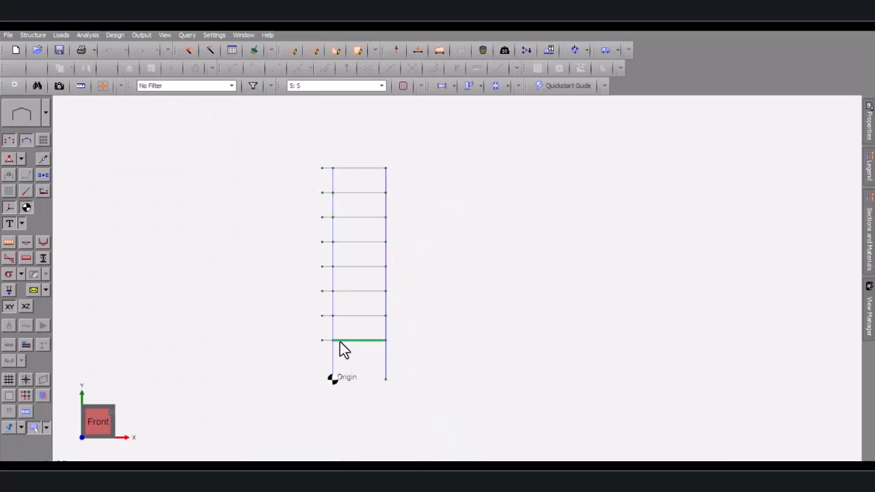
pyautogui.scroll(2, 342, 345)
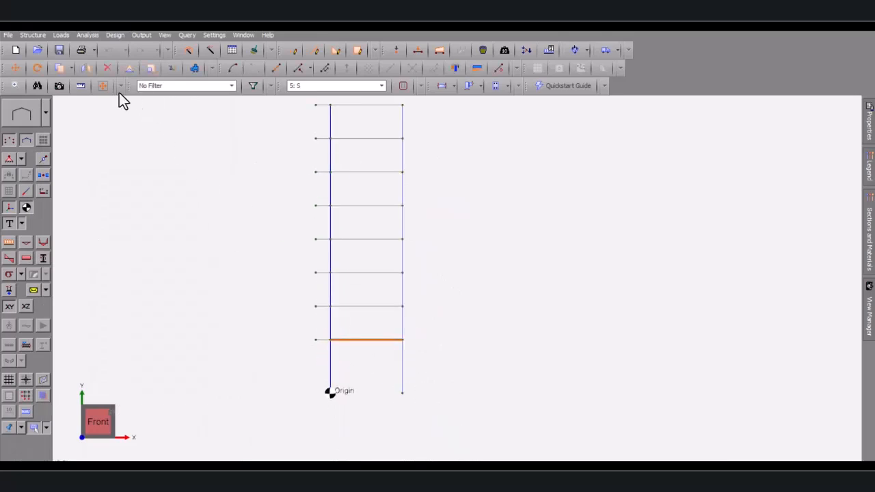
pyautogui.click(115, 35)
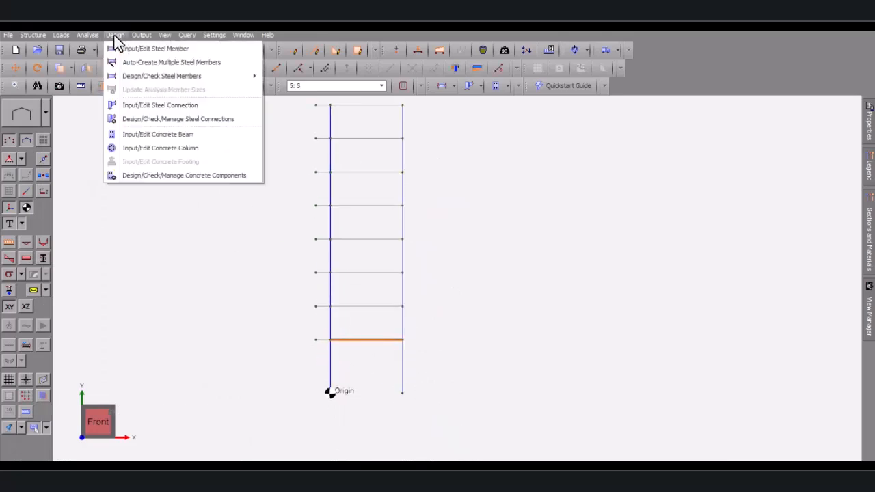
# Start the AS3600 concrete beam design for beam 3 using ultimate load cases 3 to 5
pyautogui.click(144, 134)
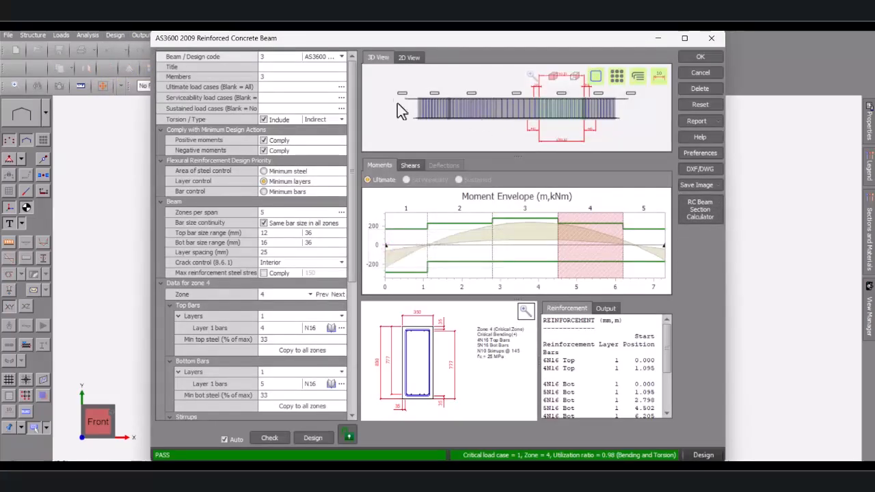
pyautogui.click(443, 45)
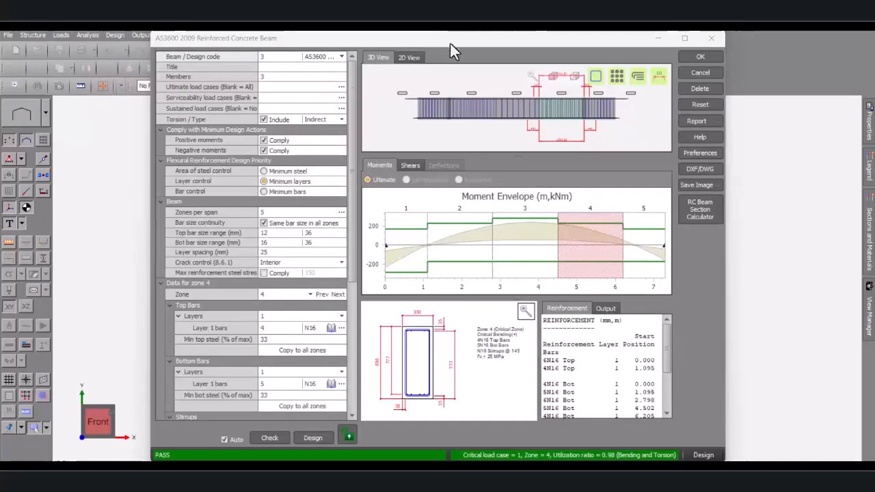
pyautogui.moveTo(430, 44); pyautogui.dragTo(366, 69)
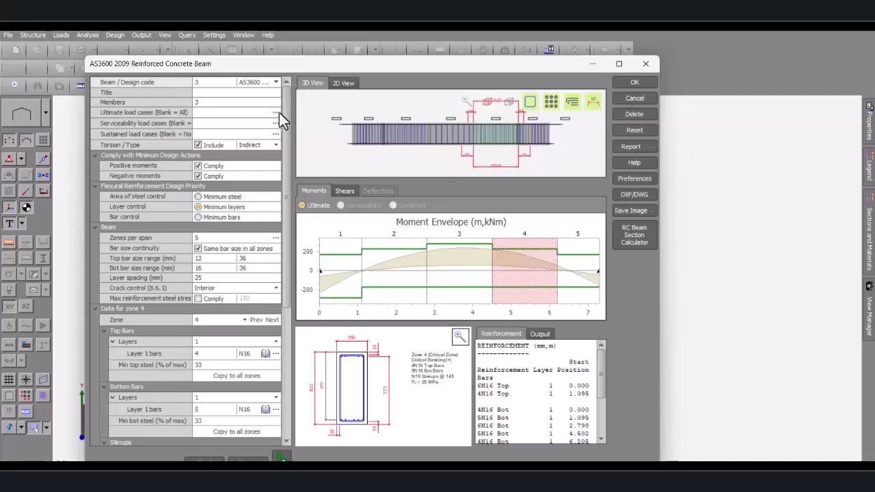
pyautogui.click(277, 112)
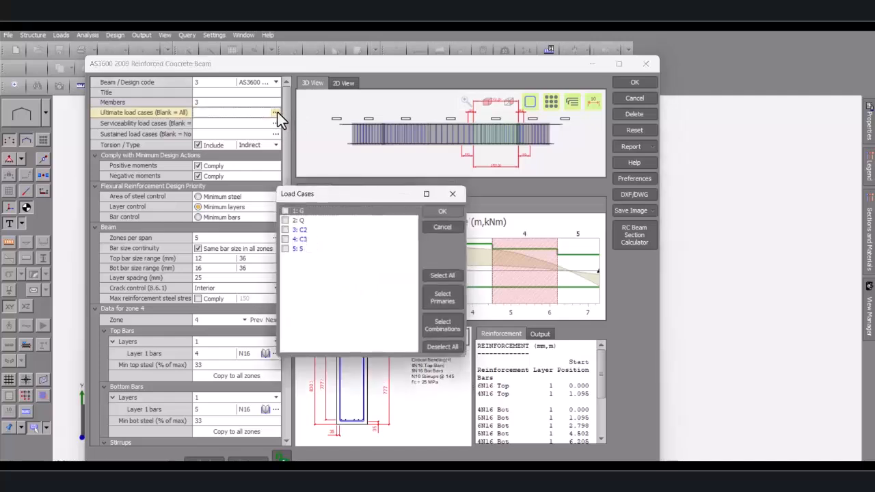
pyautogui.click(446, 328)
pyautogui.click(446, 211)
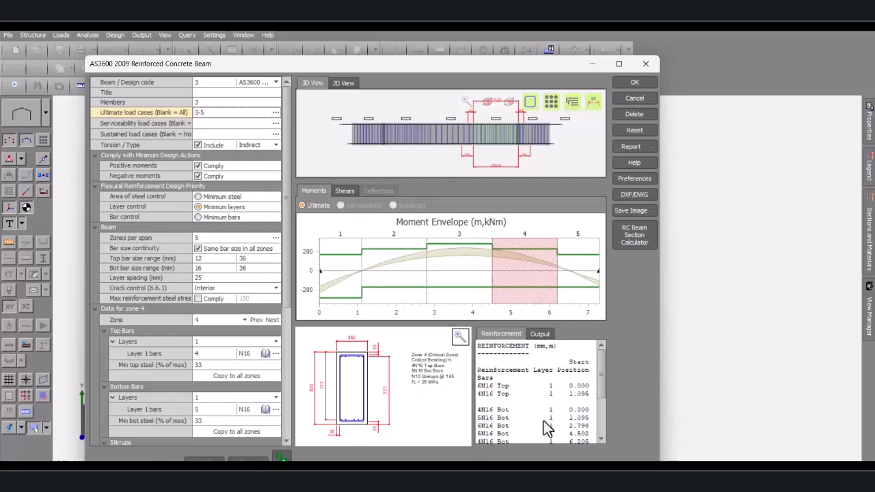
# Review the reinforced beam's 3D view and shear envelope, then accept the 106.39 kg N16 design
pyautogui.scroll(-1, 537, 419)
pyautogui.scroll(-2, 523, 422)
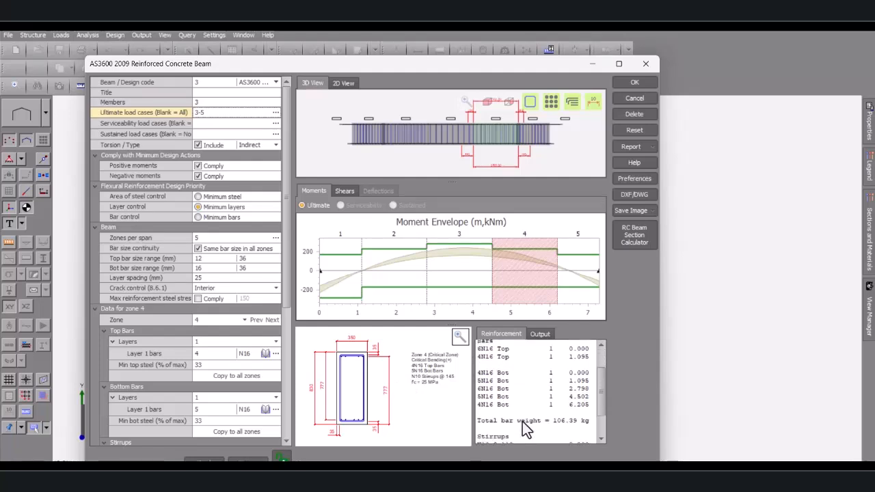
pyautogui.moveTo(350, 314)
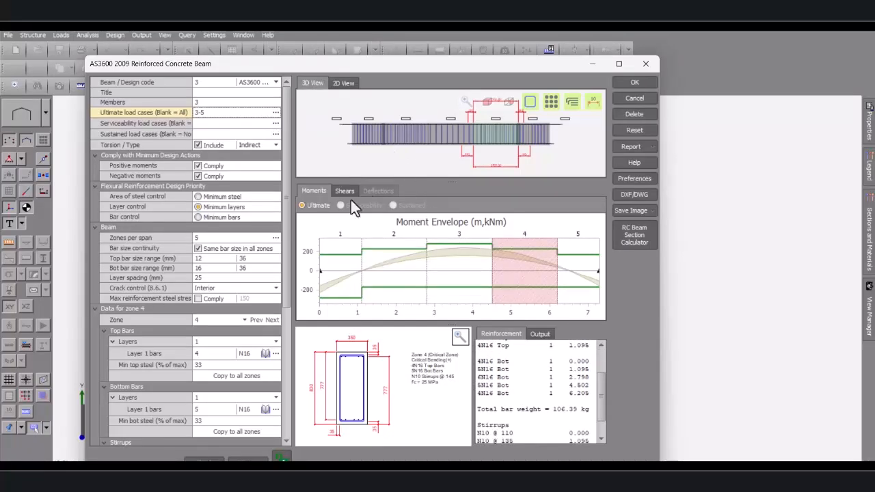
pyautogui.scroll(4, 399, 137)
pyautogui.moveTo(382, 131); pyautogui.dragTo(443, 149, button='middle')
pyautogui.scroll(3, 380, 131)
pyautogui.scroll(-6, 389, 130)
pyautogui.scroll(4, 445, 129)
pyautogui.scroll(3, 445, 130)
pyautogui.scroll(-6, 443, 149)
pyautogui.scroll(5, 450, 149)
pyautogui.scroll(-4, 450, 149)
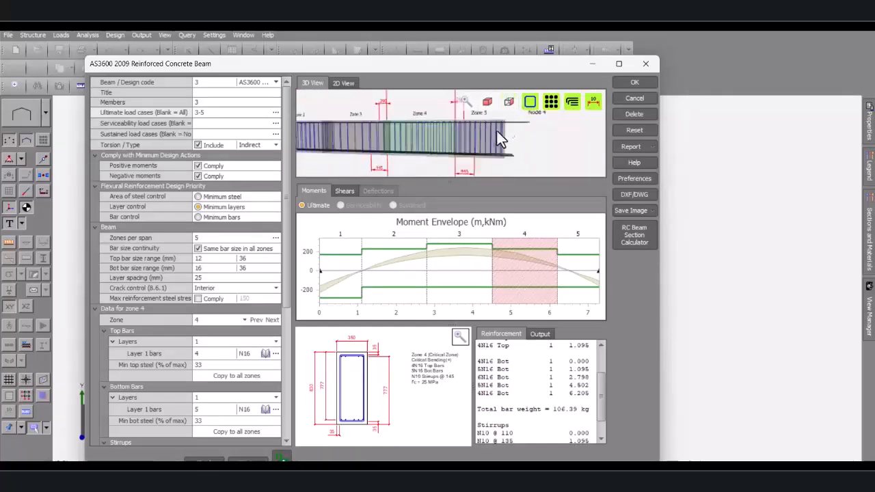
pyautogui.click(346, 192)
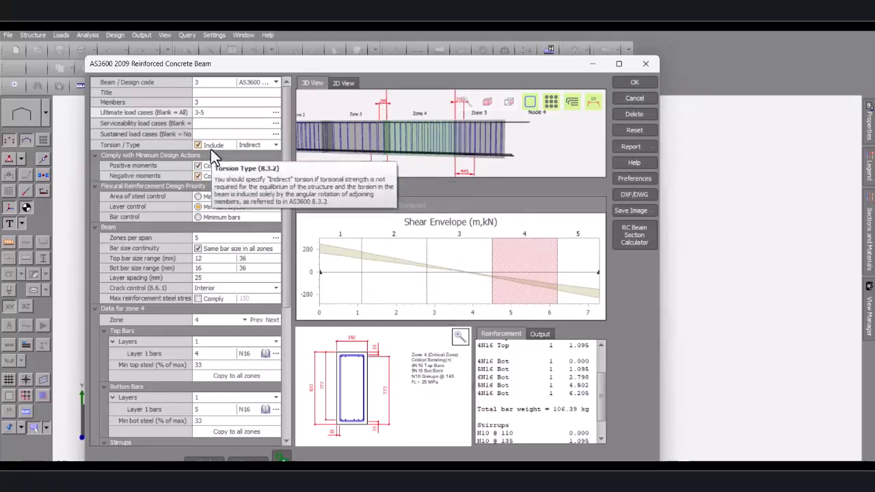
pyautogui.scroll(-5, 512, 151)
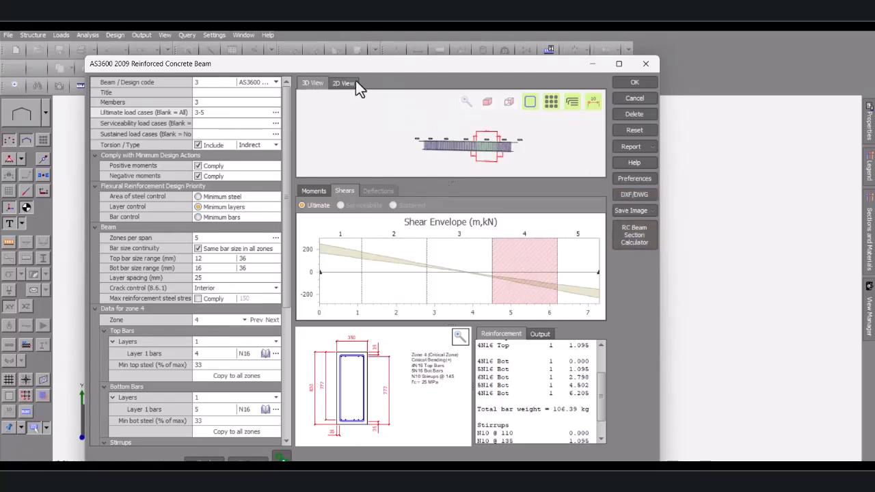
pyautogui.click(618, 82)
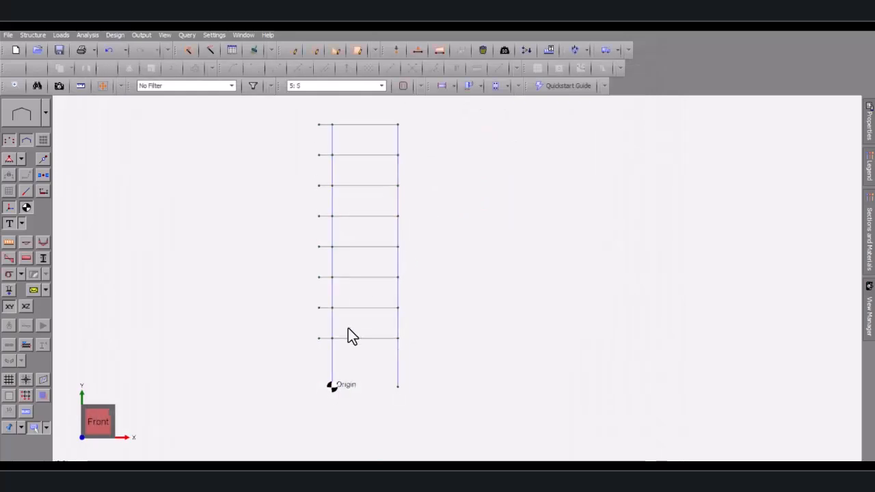
# Create and accept an AS3600 beam design for cantilever member 4 with N16 bars (16.90 kg)
pyautogui.scroll(2, 328, 340)
pyautogui.scroll(1, 326, 340)
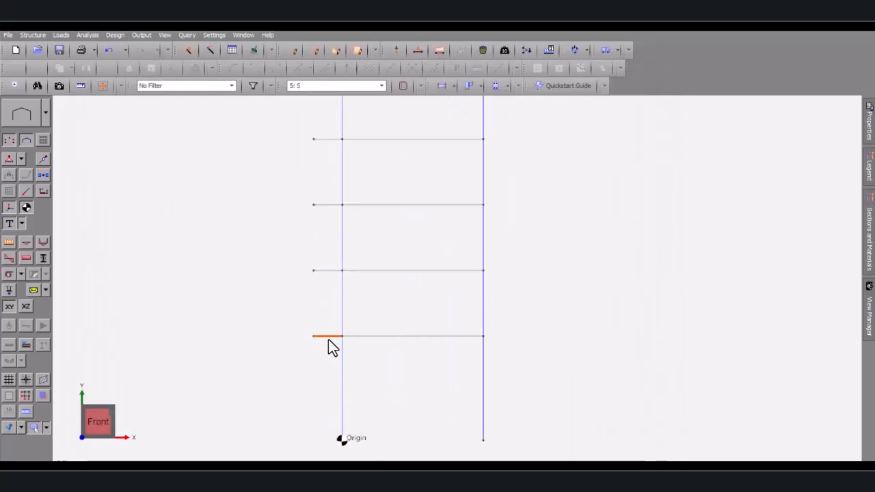
pyautogui.rightClick(328, 340)
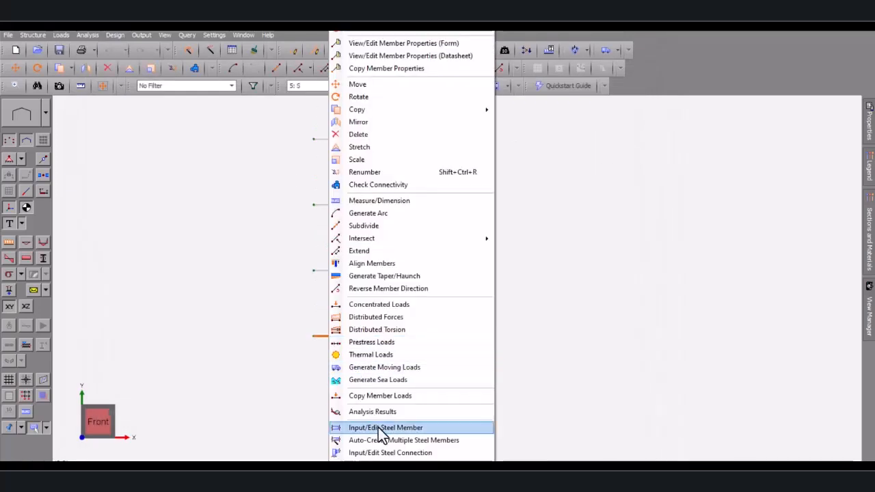
pyautogui.click(365, 470)
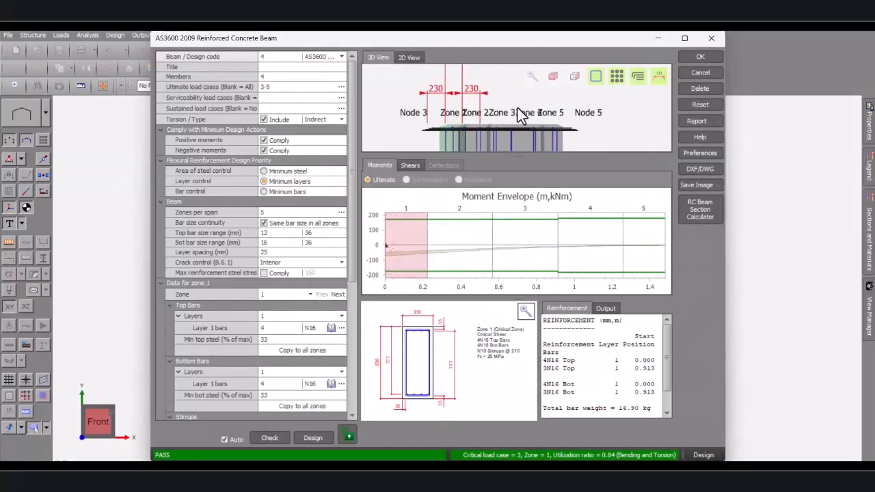
pyautogui.moveTo(518, 109); pyautogui.dragTo(487, 165, button='middle')
pyautogui.scroll(-5, 482, 88)
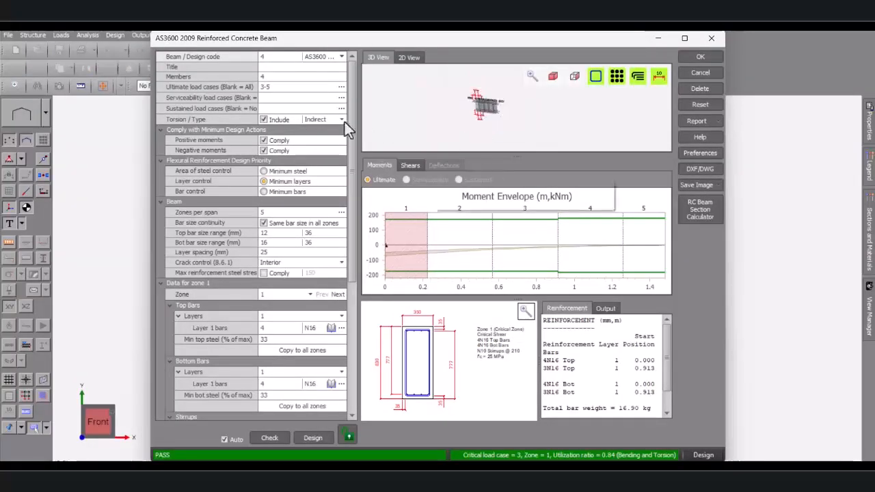
pyautogui.moveTo(351, 38); pyautogui.dragTo(205, 80)
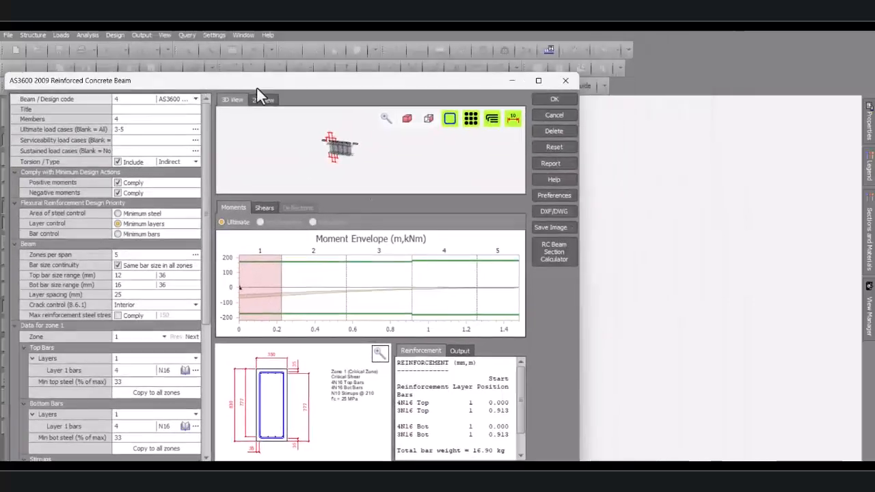
pyautogui.click(550, 99)
# Select ground-storey column 1 and start its concrete column design
pyautogui.click(346, 362)
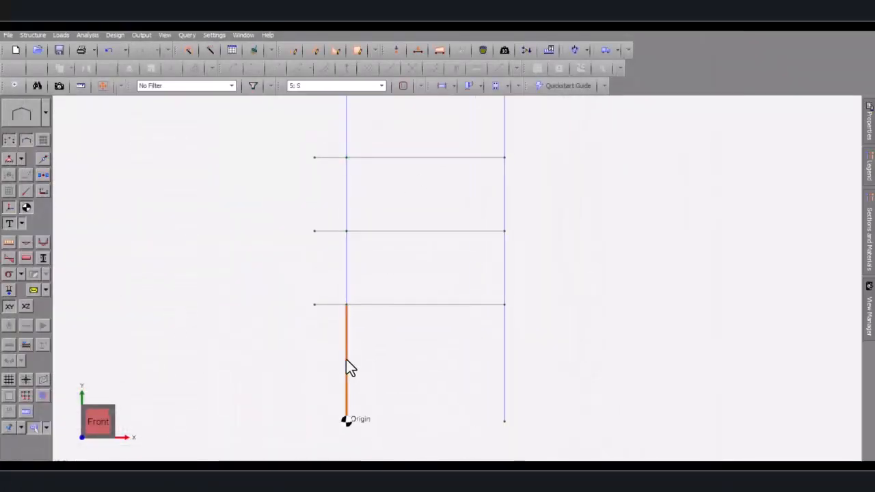
pyautogui.rightClick(346, 360)
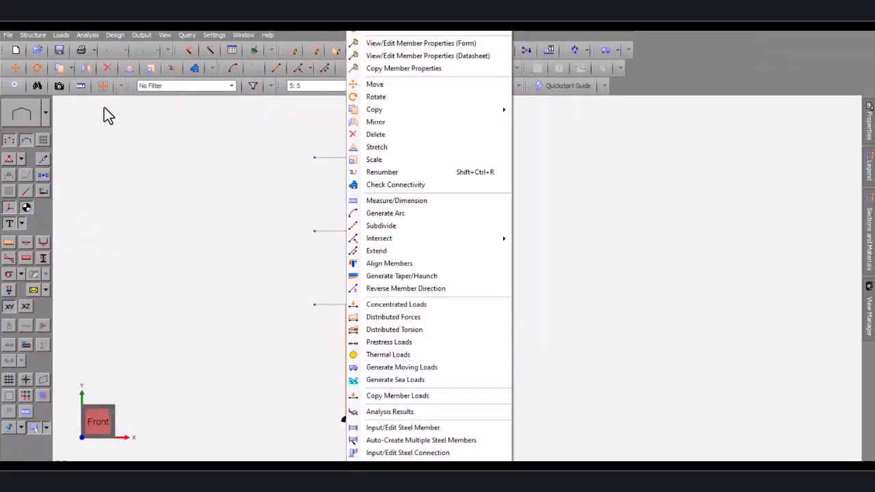
pyautogui.click(119, 37)
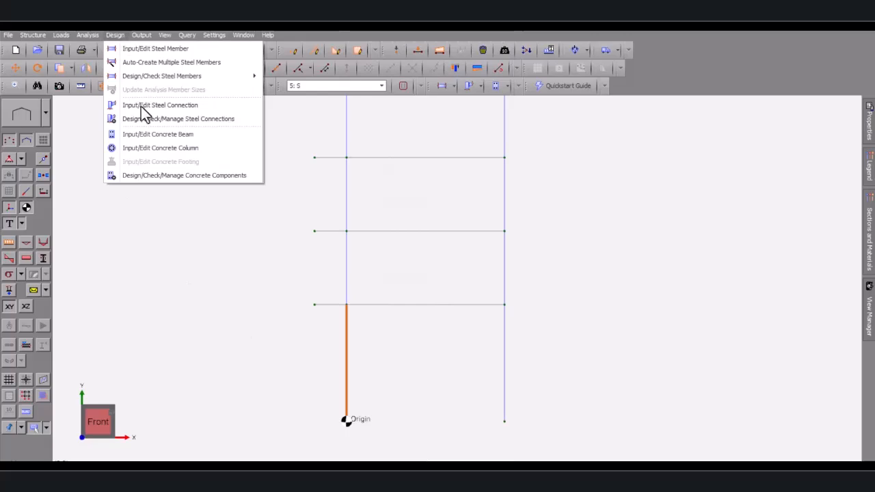
pyautogui.click(161, 152)
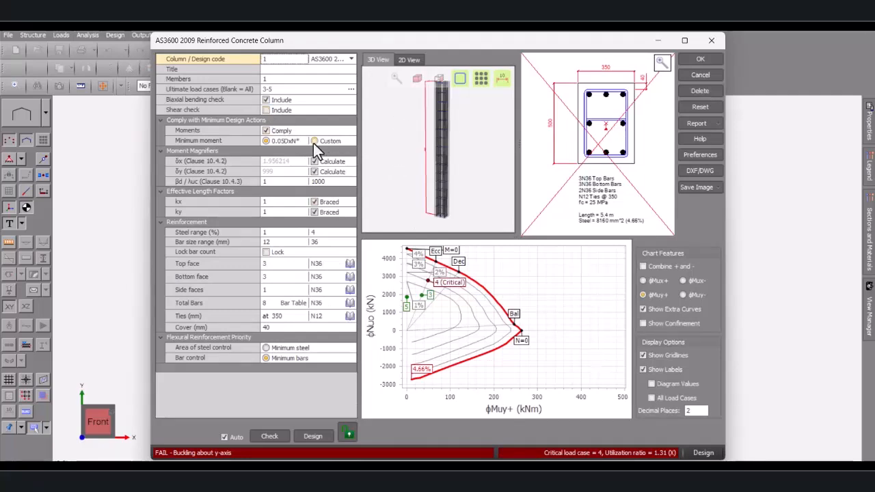
# Toggle the shear check on and off, rerun the check (y-buckling fails at 1.31), and accept
pyautogui.scroll(3, 451, 118)
pyautogui.scroll(-3, 449, 133)
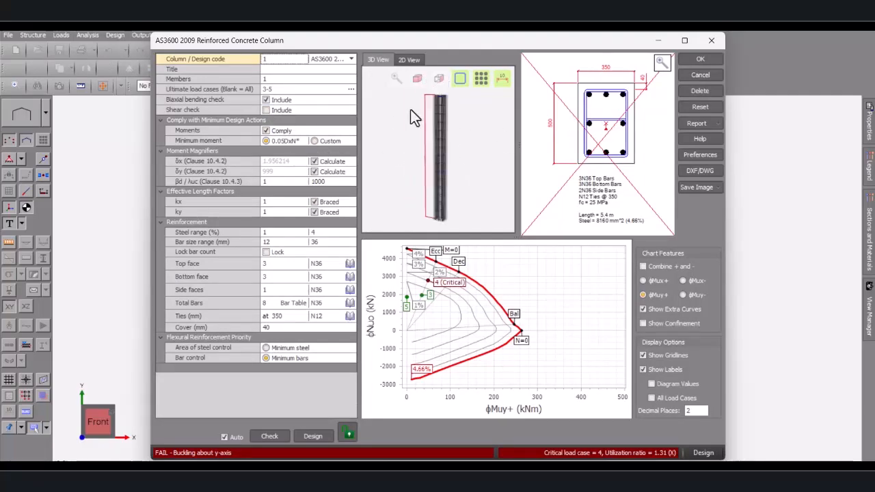
pyautogui.click(267, 110)
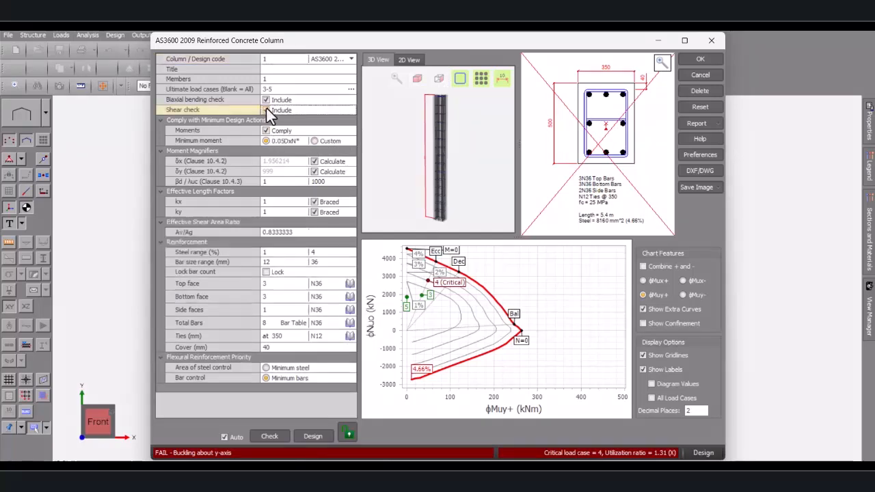
pyautogui.click(267, 110)
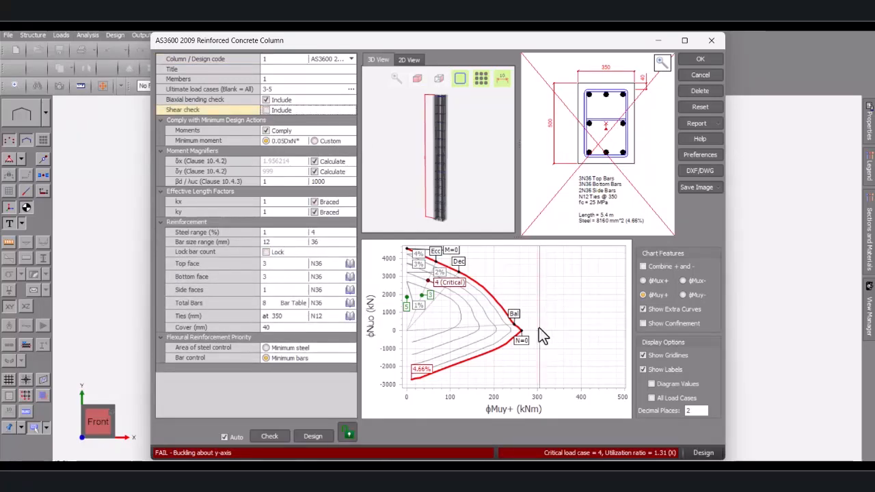
pyautogui.click(280, 438)
pyautogui.moveTo(338, 38); pyautogui.dragTo(294, 121)
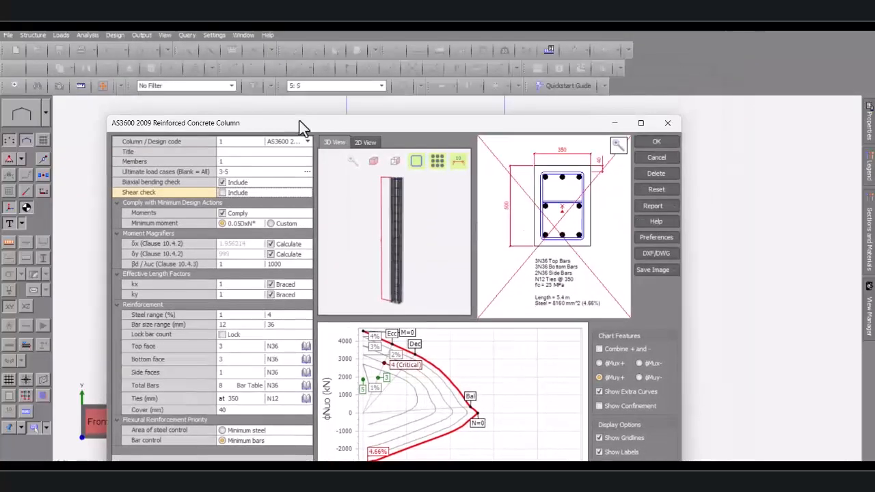
pyautogui.click(650, 147)
# Select upper-floor beam 27 and open its concrete beam design
pyautogui.scroll(-5, 381, 292)
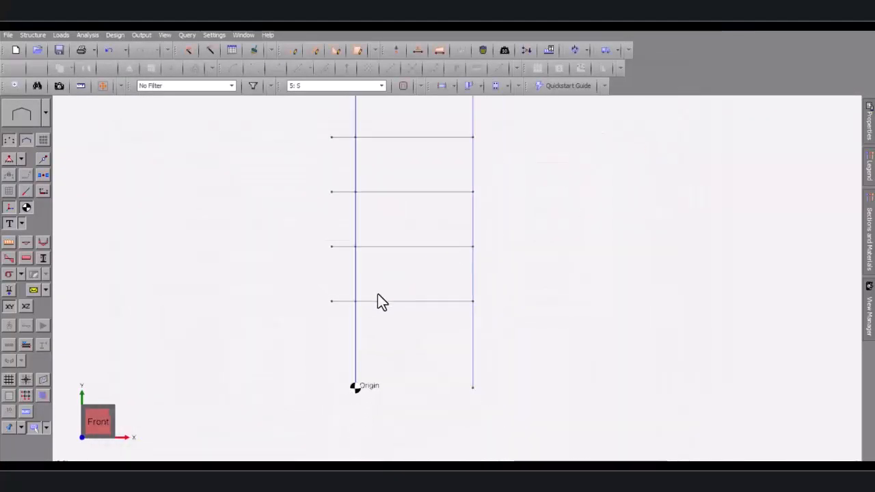
pyautogui.scroll(-3, 387, 233)
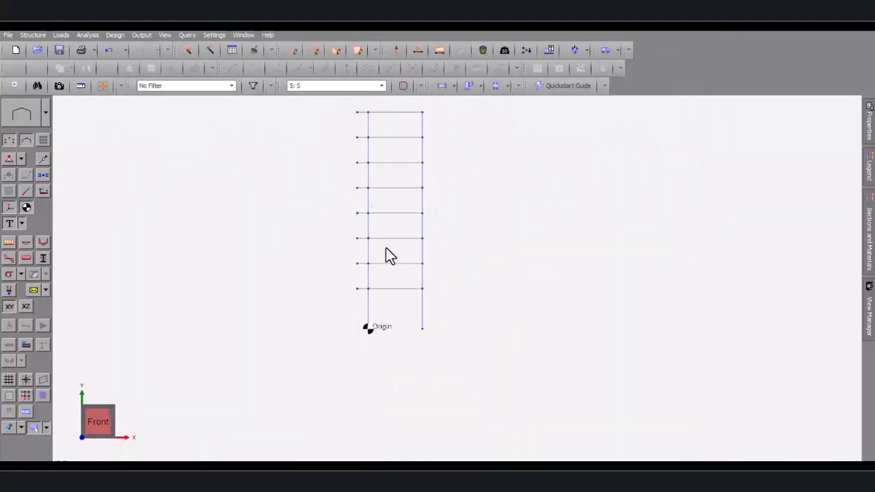
pyautogui.scroll(2, 396, 112)
pyautogui.scroll(1, 394, 110)
pyautogui.click(378, 151)
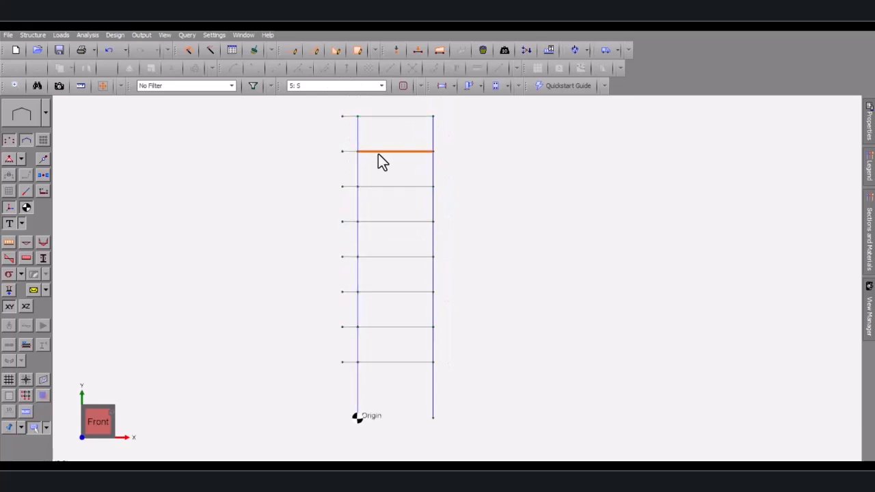
pyautogui.rightClick(378, 151)
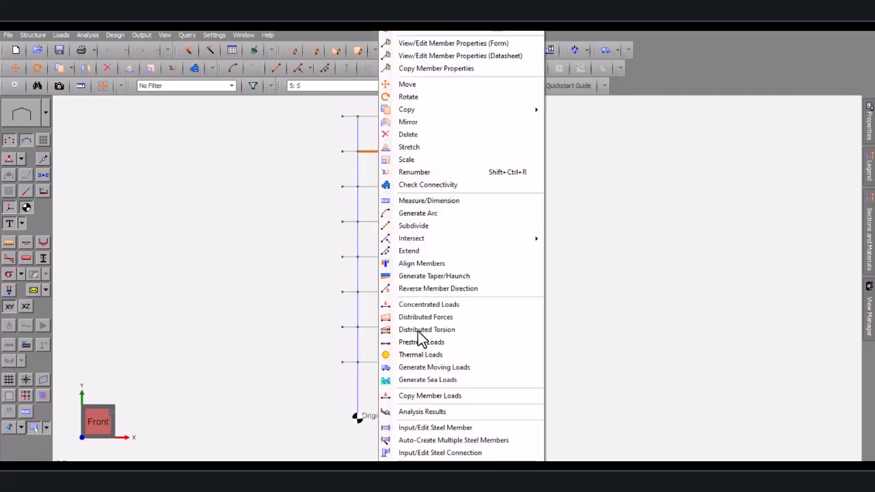
pyautogui.click(441, 468)
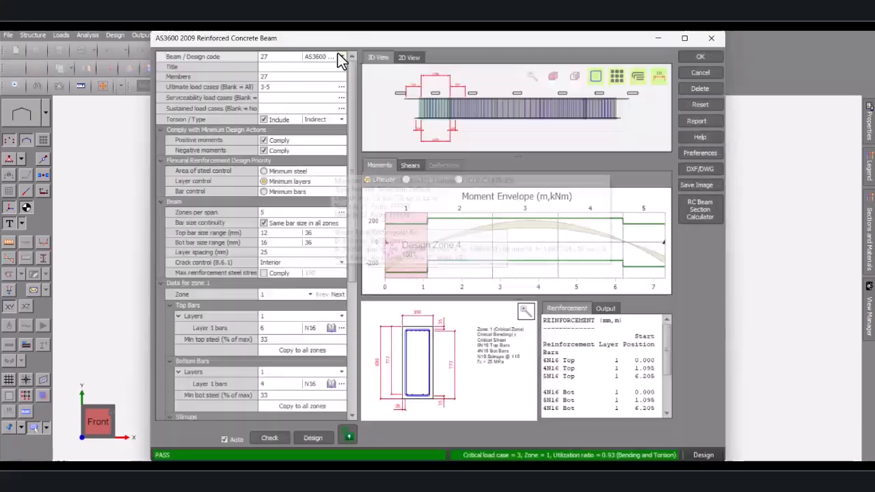
# Orbit the 3D beam view and accept the N16 design passing at 0.93 utilisation
pyautogui.scroll(5, 487, 102)
pyautogui.moveTo(482, 101); pyautogui.dragTo(434, 115, button='middle')
pyautogui.scroll(1, 412, 335)
pyautogui.scroll(-2, 382, 315)
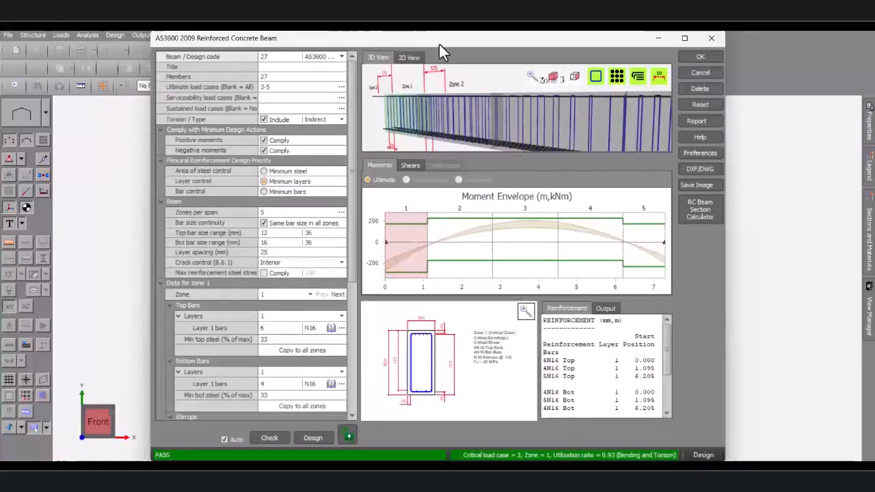
pyautogui.moveTo(439, 42); pyautogui.dragTo(310, 113)
pyautogui.click(573, 128)
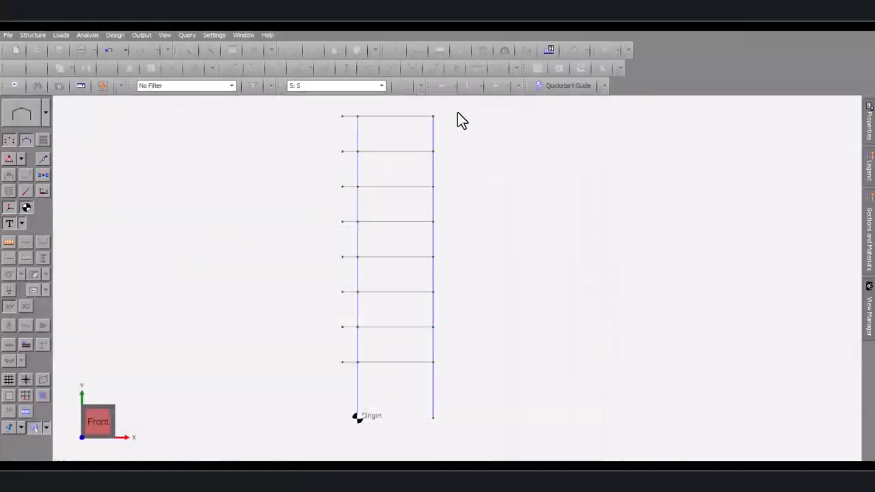
# Design upper column 25 to AS3600 with 8 N20 bars, passing at 0.42 utilisation
pyautogui.click(358, 166)
pyautogui.rightClick(358, 164)
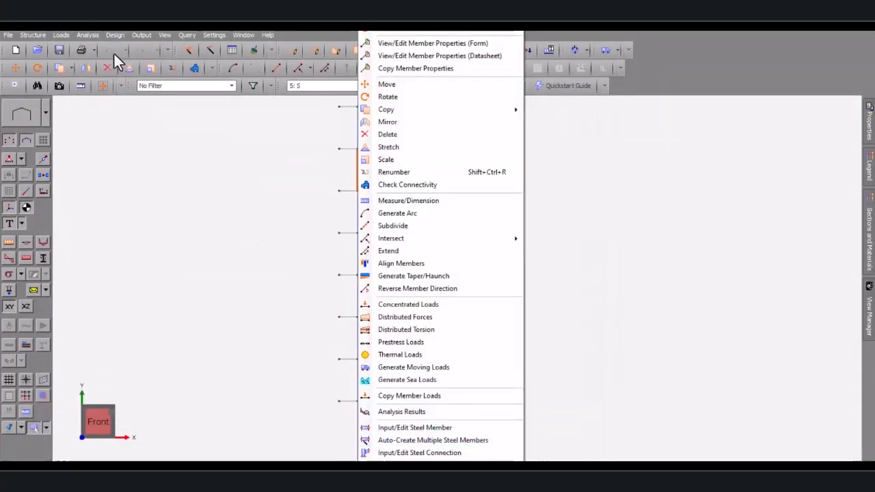
pyautogui.click(111, 34)
pyautogui.click(155, 149)
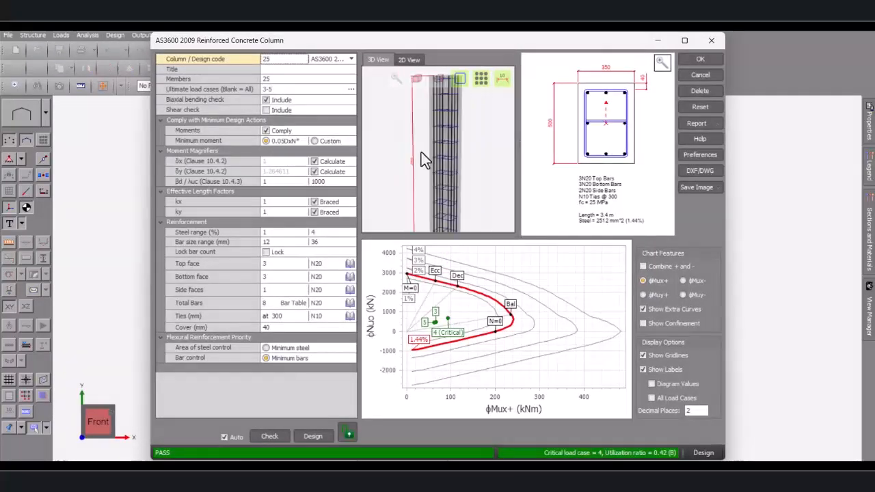
pyautogui.moveTo(421, 41); pyautogui.dragTo(331, 69)
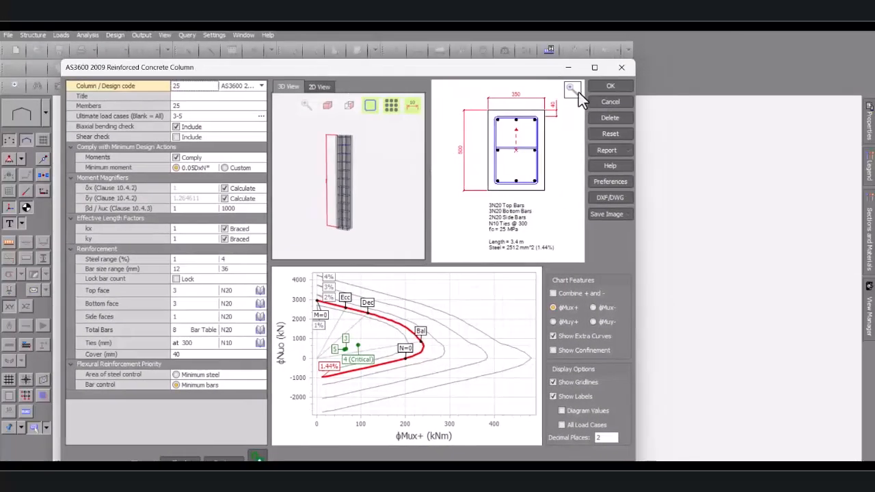
pyautogui.click(610, 86)
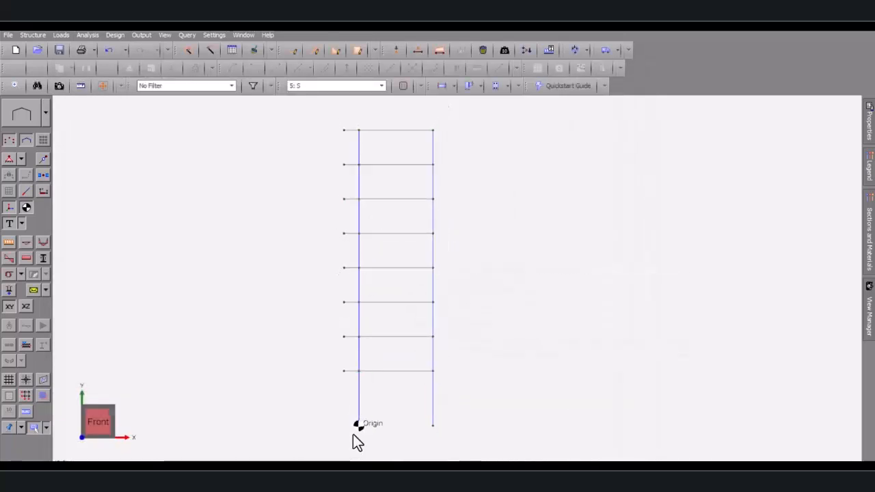
# Dismiss the BIMIL add-in notice and show beam 6's properties: 7.3 m, W4x13, CONCRETE-25
pyautogui.scroll(3, 357, 414)
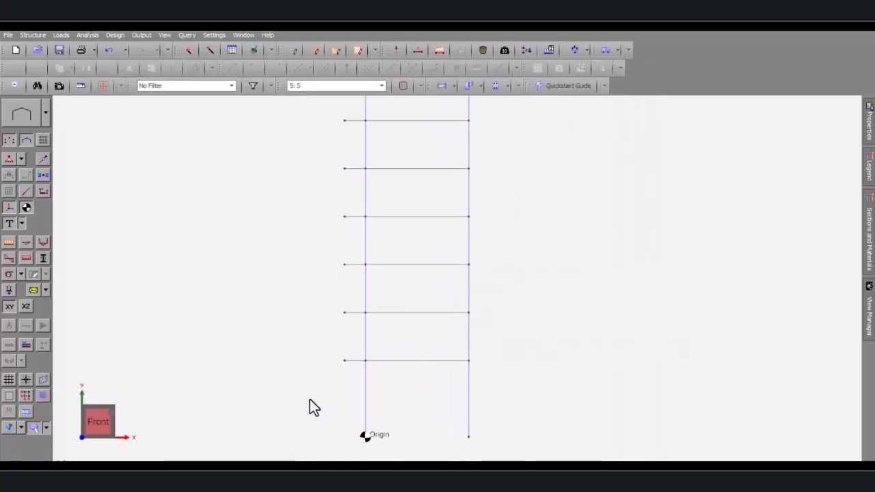
pyautogui.scroll(-1, 399, 386)
pyautogui.scroll(1, 463, 411)
pyautogui.scroll(-1, 345, 397)
pyautogui.scroll(1, 340, 394)
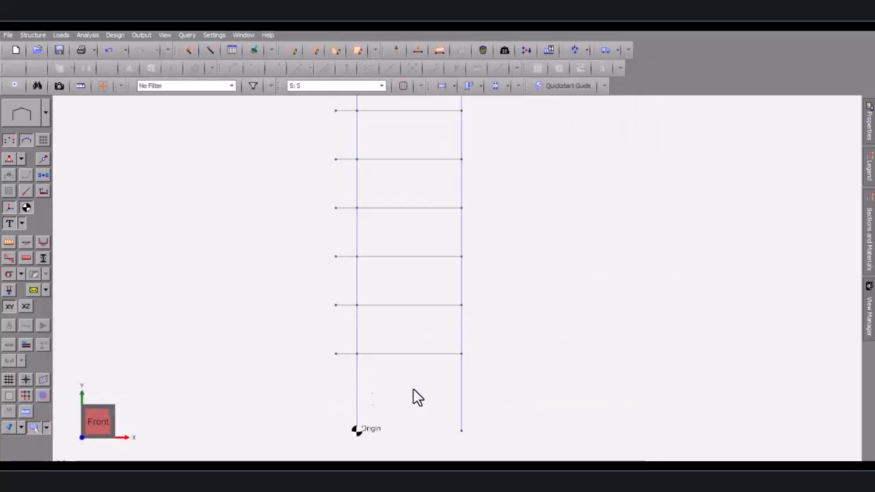
pyautogui.scroll(-3, 374, 397)
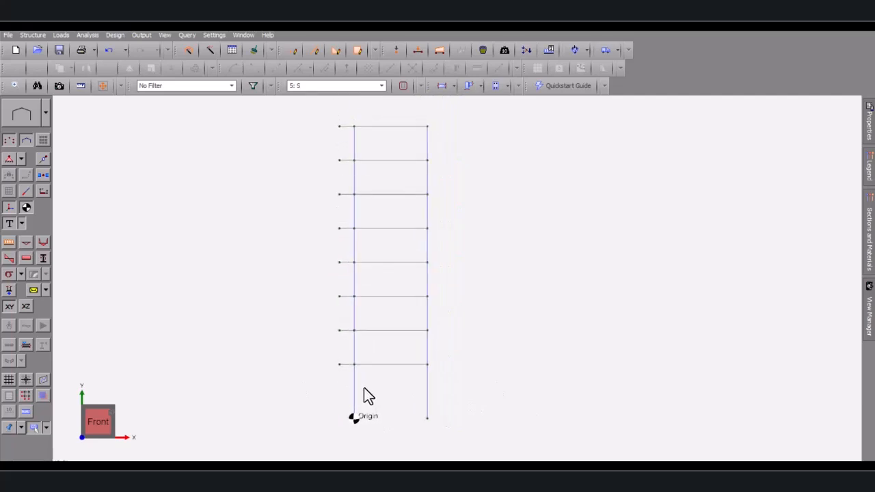
pyautogui.scroll(2, 371, 251)
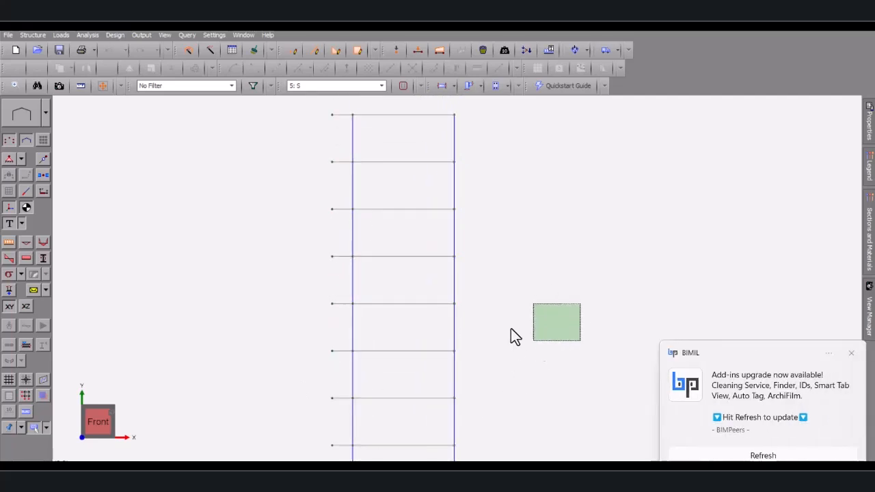
pyautogui.scroll(-1, 605, 352)
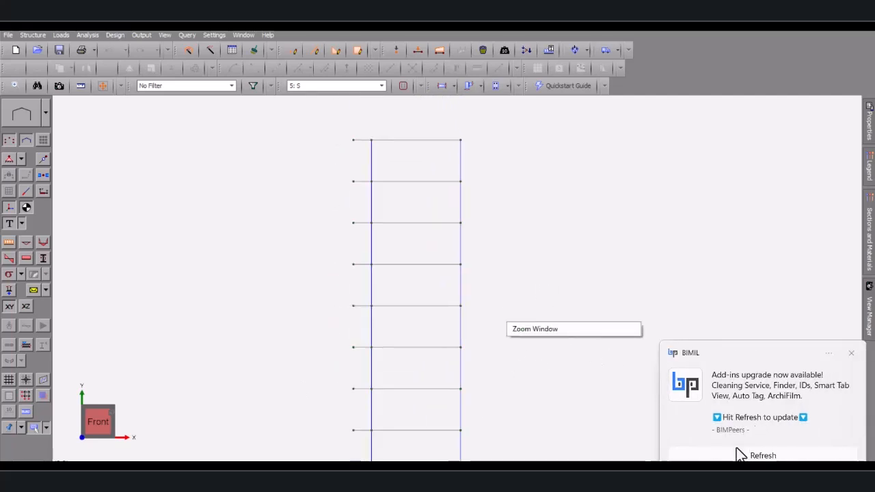
pyautogui.click(852, 355)
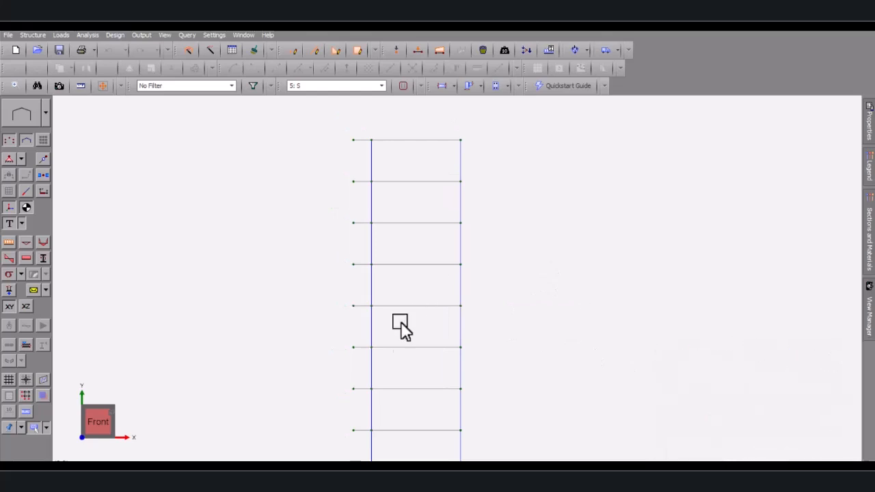
pyautogui.click(402, 390)
pyautogui.moveTo(868, 126)
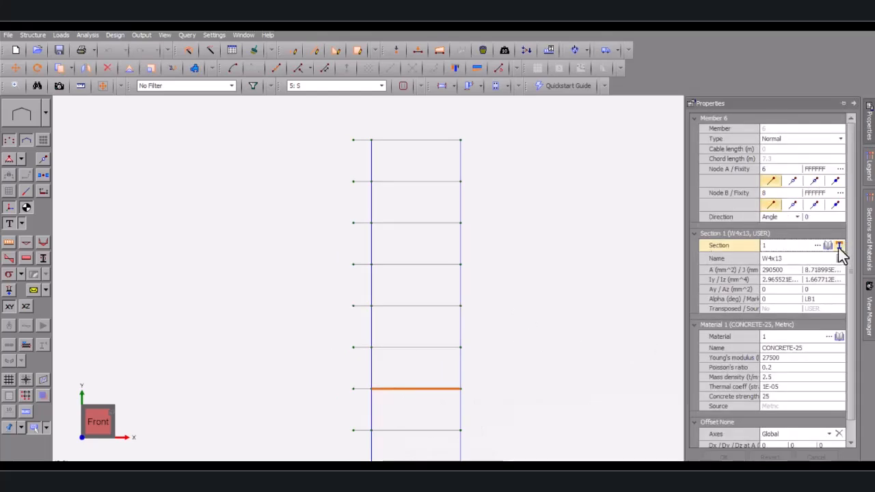
# Resize section 1 (W4x13) to 600 mm deep by 350 mm wide
pyautogui.click(840, 246)
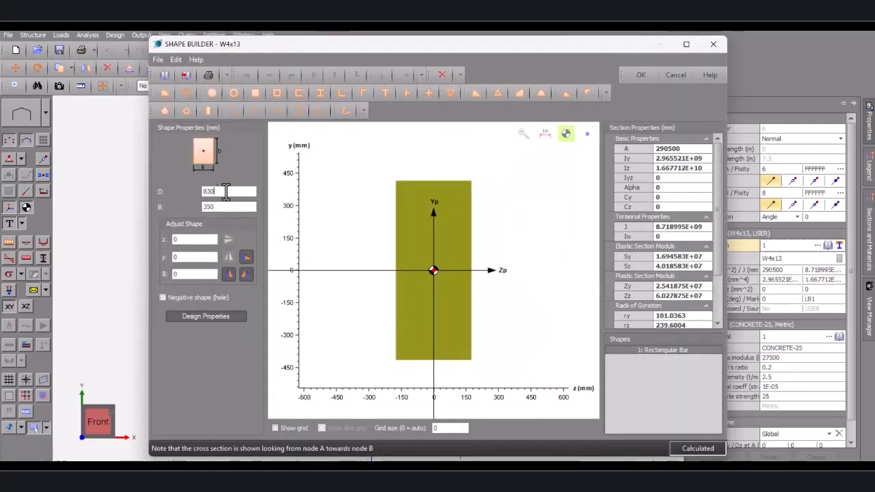
pyautogui.moveTo(226, 192); pyautogui.dragTo(190, 196)
pyautogui.write('600')
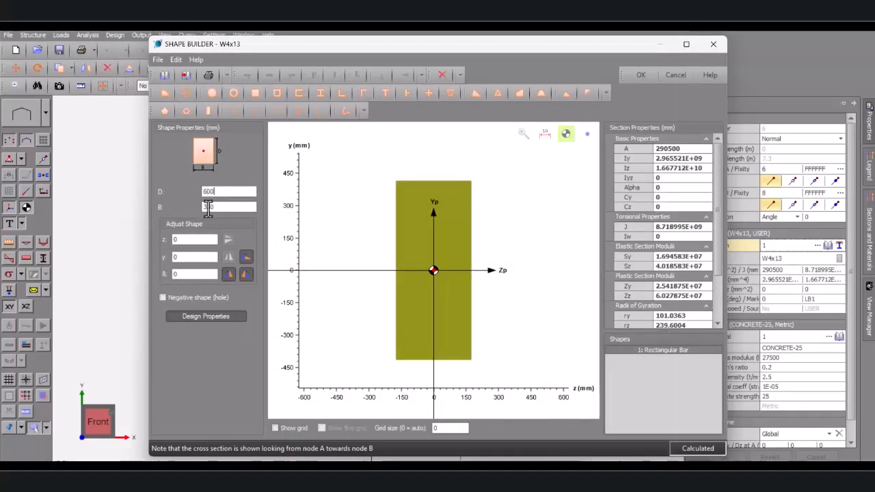
pyautogui.press('Tab')
pyautogui.click(643, 76)
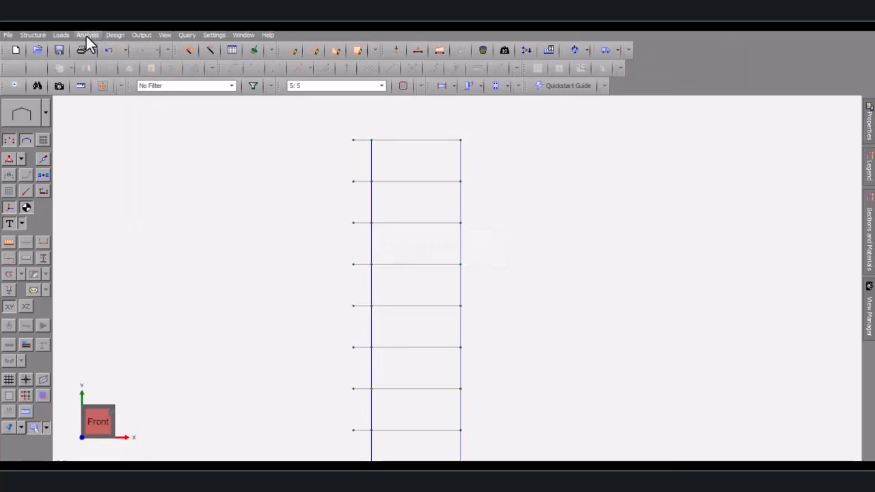
# Re-run the linear static analysis for load cases 1–5 with the 600 mm-deep beam section
pyautogui.click(86, 36)
pyautogui.click(107, 51)
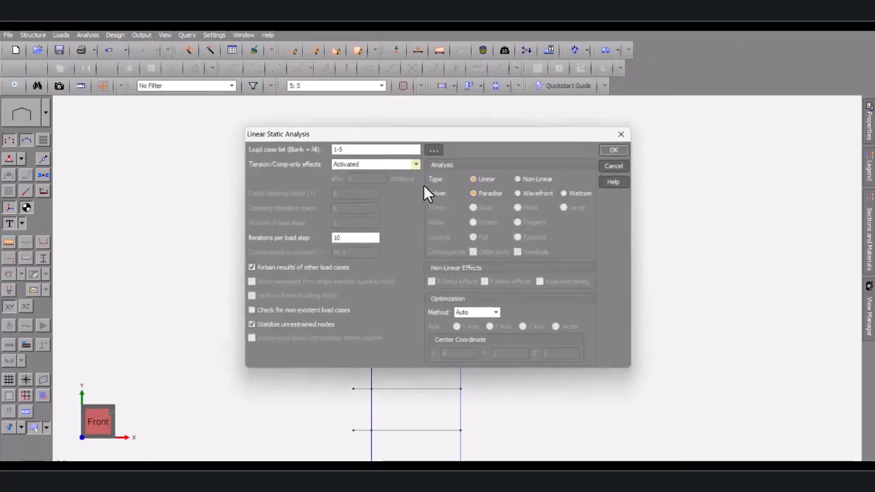
pyautogui.click(615, 149)
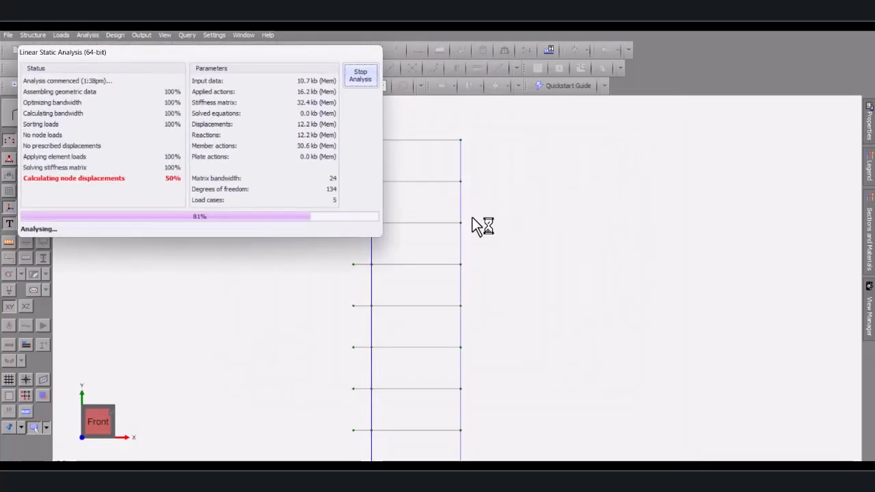
pyautogui.click(528, 327)
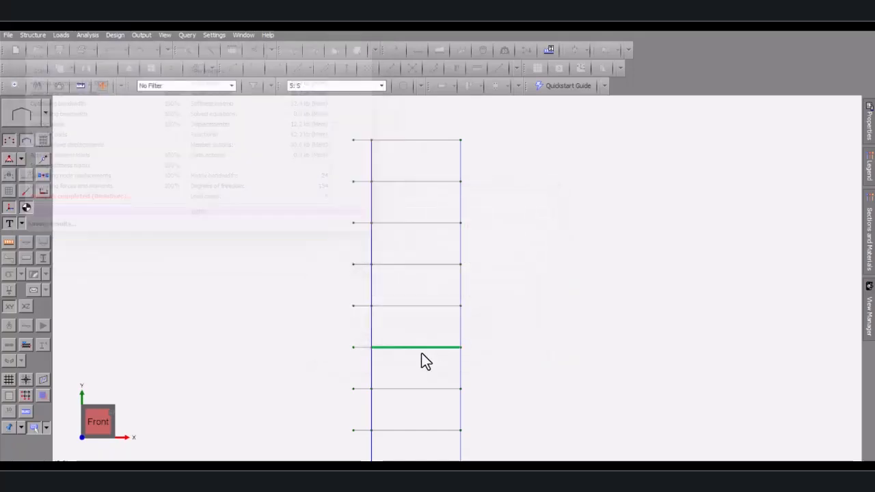
pyautogui.click(415, 424)
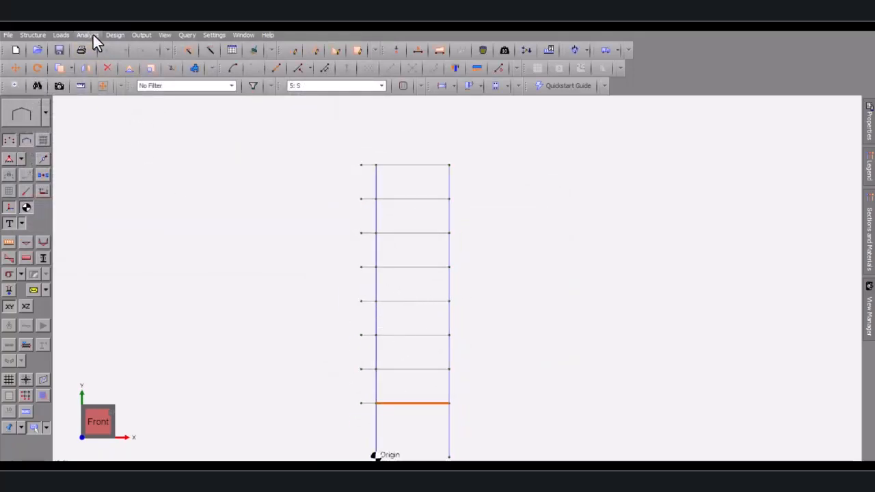
# Create the AS3600 reinforced concrete design for beam 3, now passing at 0.94 utilisation
pyautogui.click(111, 35)
pyautogui.click(168, 135)
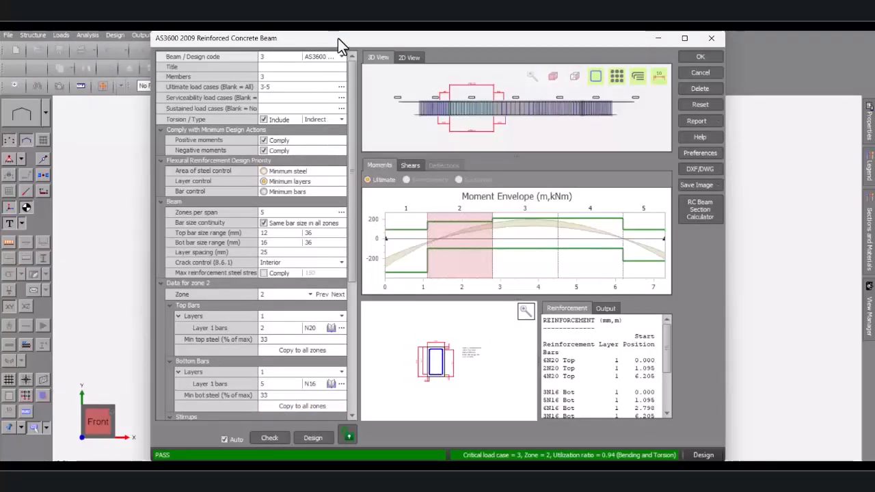
pyautogui.moveTo(338, 38); pyautogui.dragTo(268, 66)
pyautogui.click(616, 83)
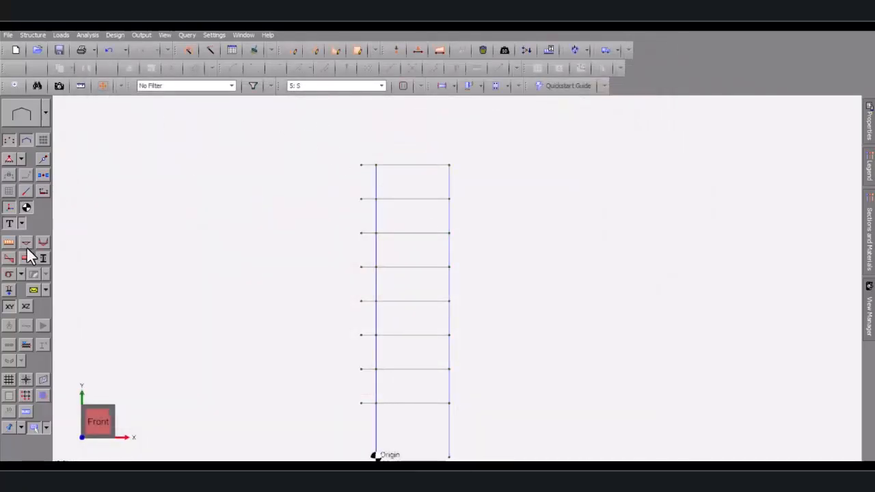
pyautogui.click(26, 251)
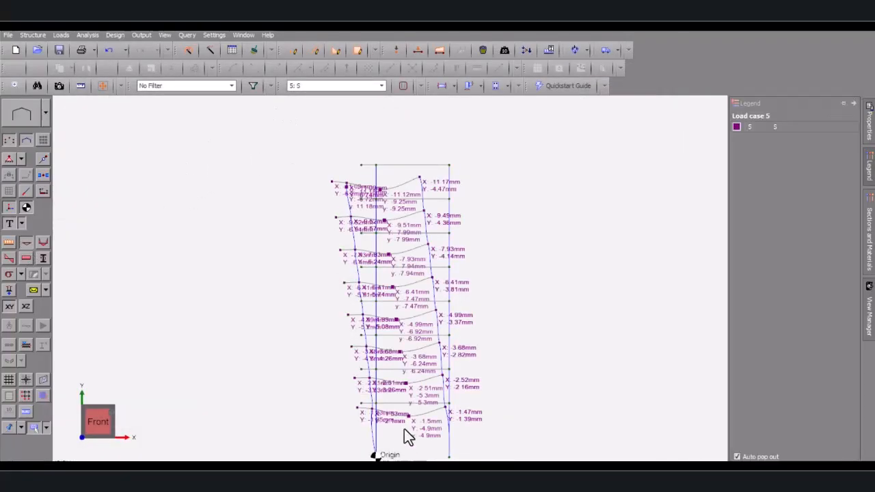
pyautogui.scroll(1, 423, 422)
pyautogui.scroll(1, 388, 181)
pyautogui.scroll(-2, 365, 198)
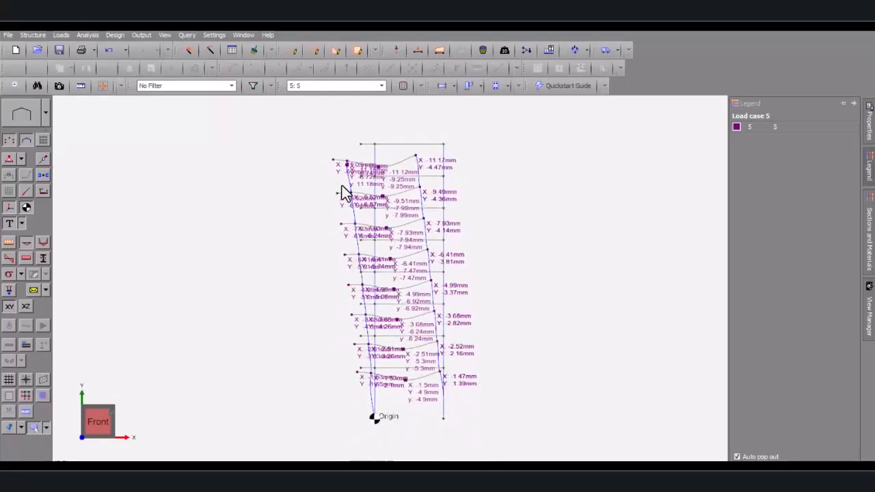
pyautogui.click(25, 243)
pyautogui.scroll(3, 409, 311)
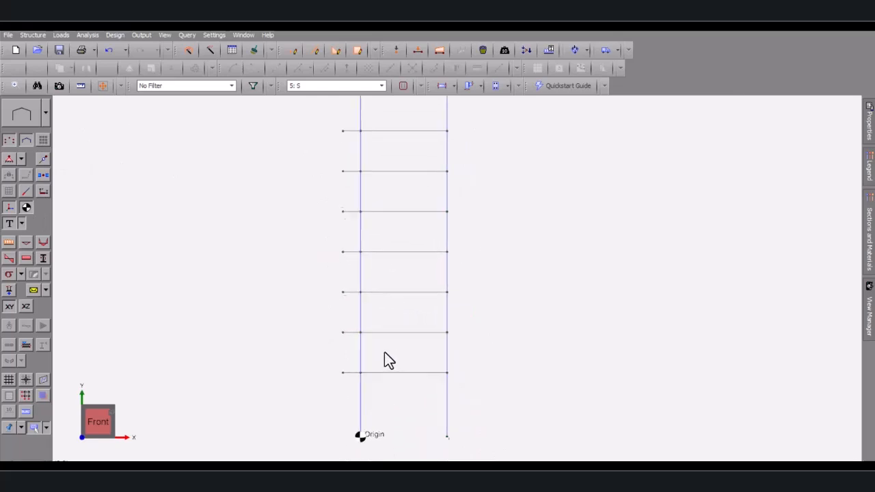
pyautogui.scroll(1, 392, 348)
pyautogui.scroll(-1, 405, 344)
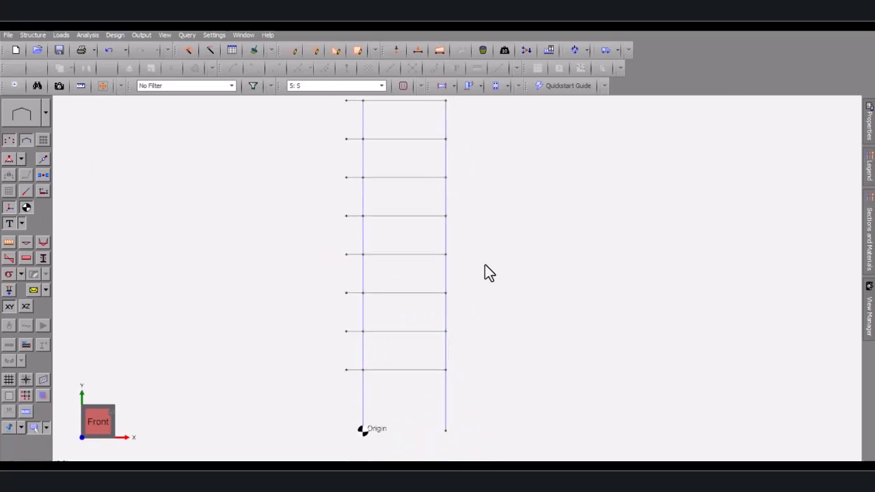
pyautogui.scroll(-2, 410, 270)
pyautogui.scroll(2, 389, 313)
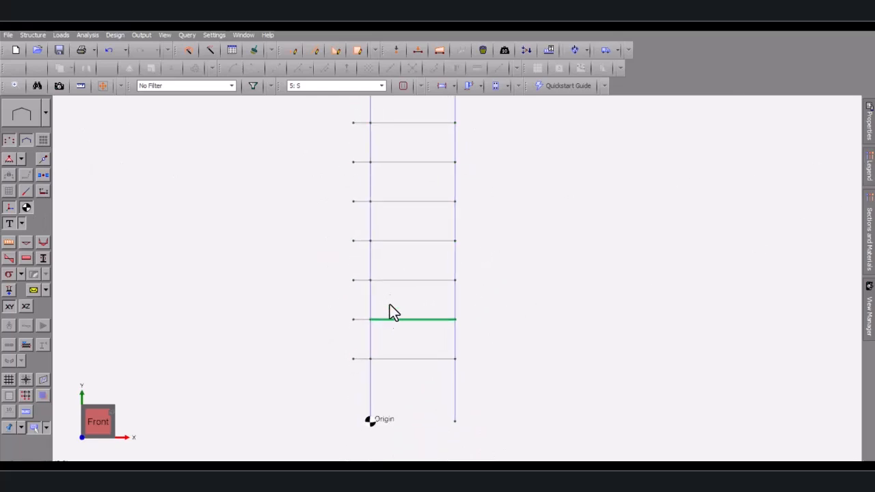
pyautogui.scroll(-2, 390, 305)
pyautogui.scroll(2, 378, 366)
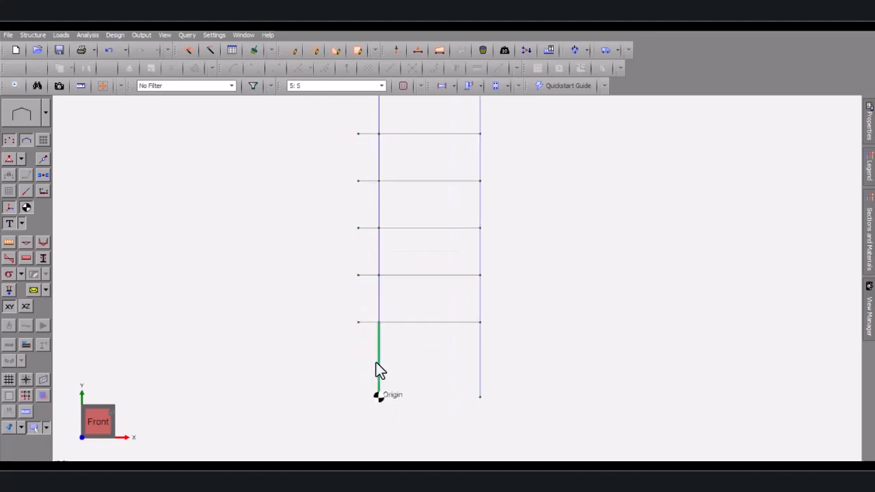
pyautogui.click(381, 368)
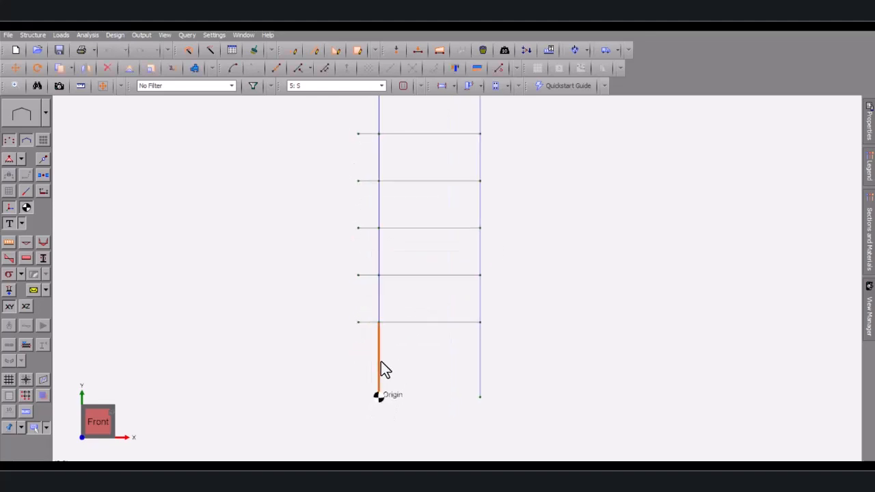
pyautogui.scroll(1, 378, 361)
pyautogui.scroll(-1, 378, 356)
pyautogui.scroll(3, 452, 341)
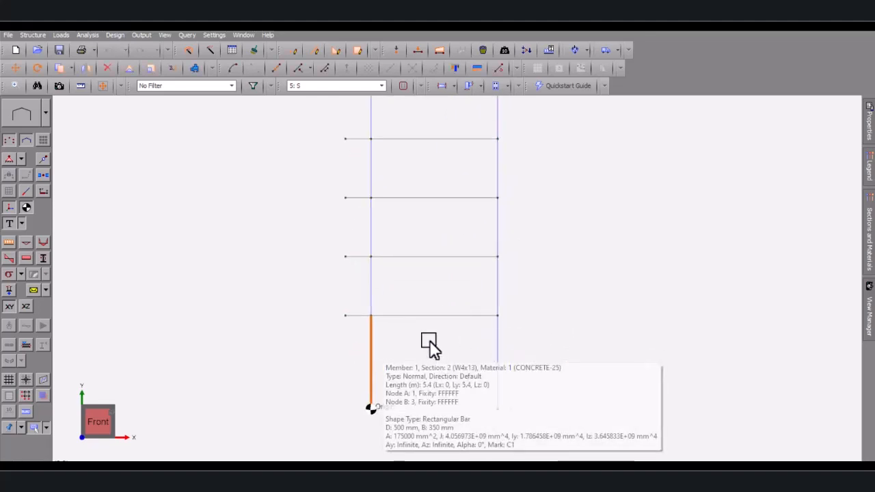
pyautogui.scroll(-1, 370, 360)
pyautogui.scroll(-4, 379, 350)
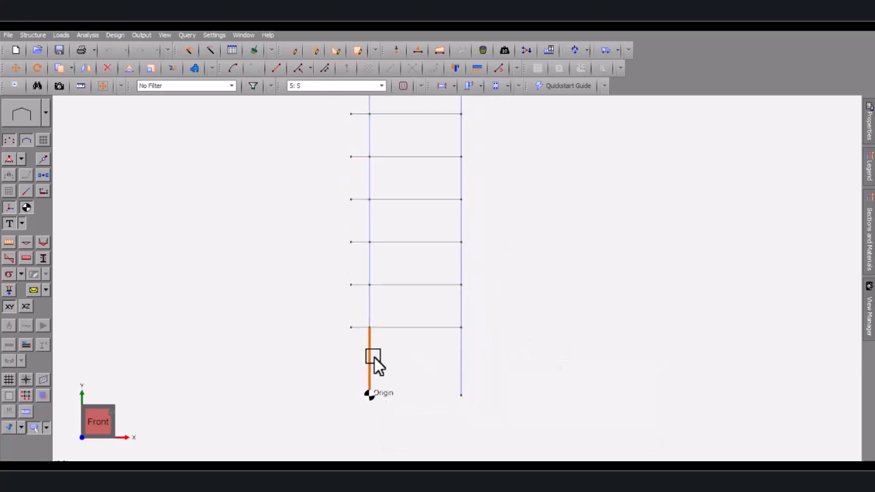
pyautogui.click(386, 347)
pyautogui.scroll(-2, 401, 294)
pyautogui.scroll(1, 403, 140)
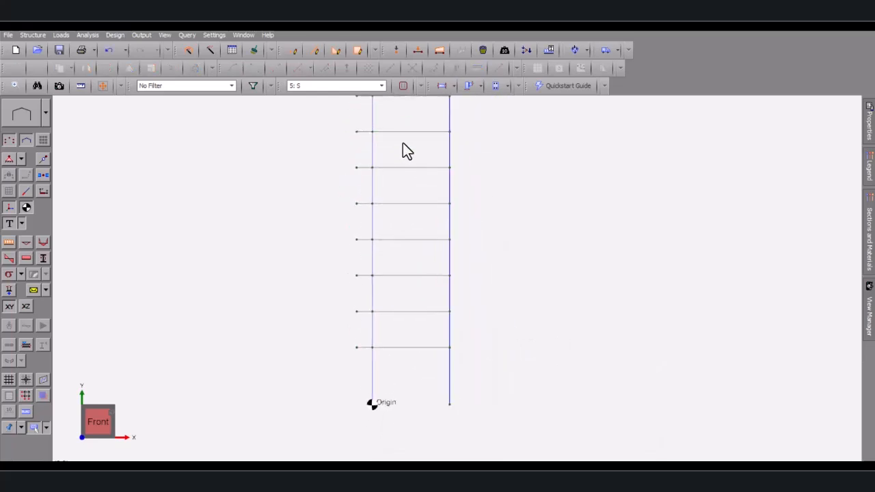
pyautogui.scroll(-1, 409, 219)
pyautogui.scroll(1, 372, 185)
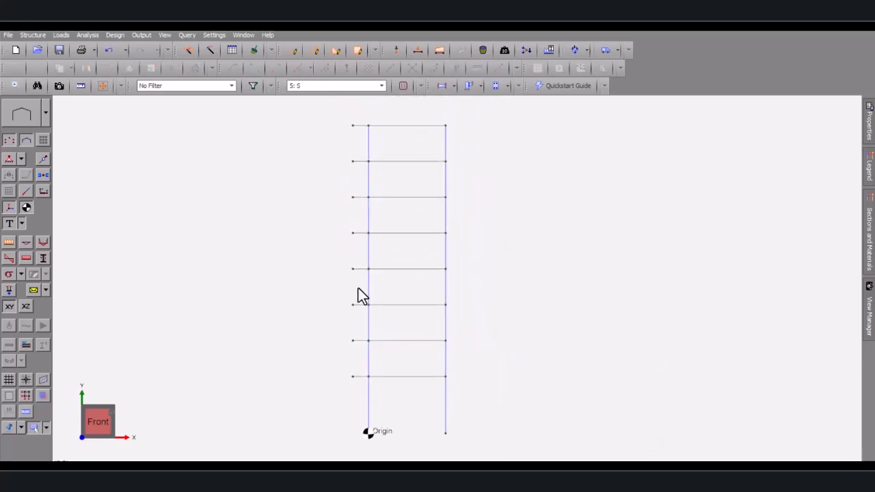
pyautogui.scroll(1, 389, 239)
pyautogui.scroll(-1, 470, 235)
pyautogui.scroll(1, 467, 195)
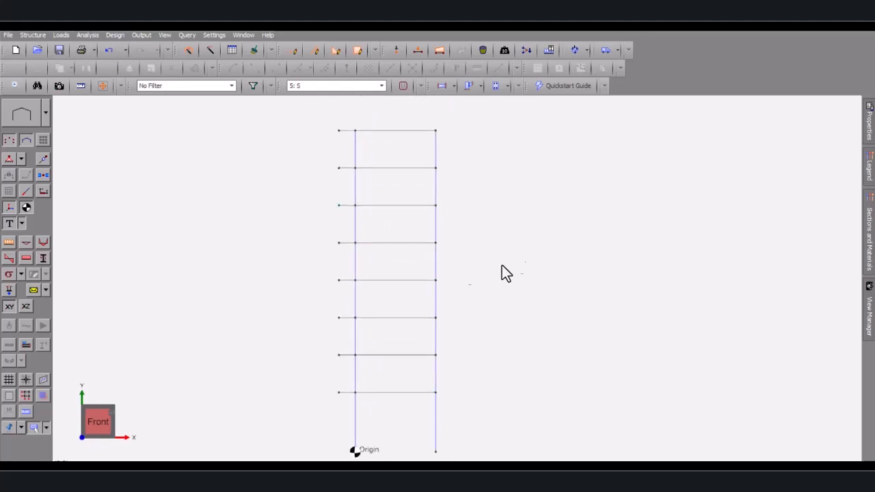
pyautogui.scroll(1, 452, 266)
pyautogui.scroll(-1, 480, 229)
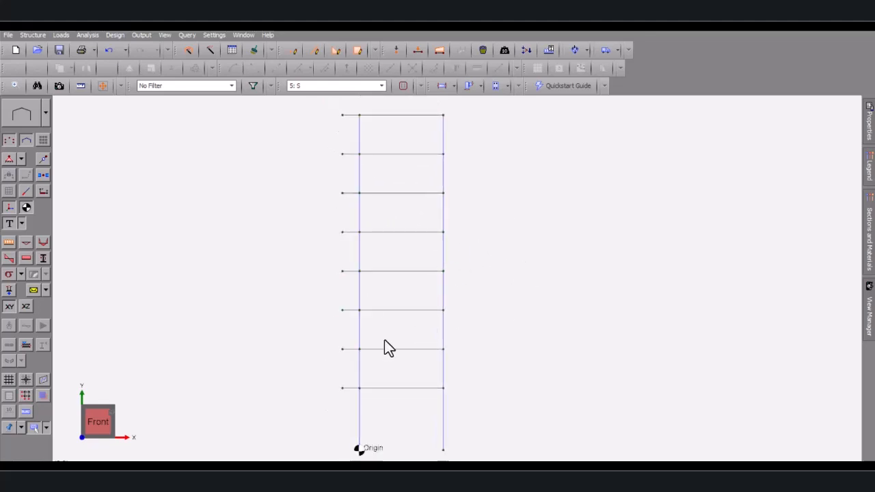